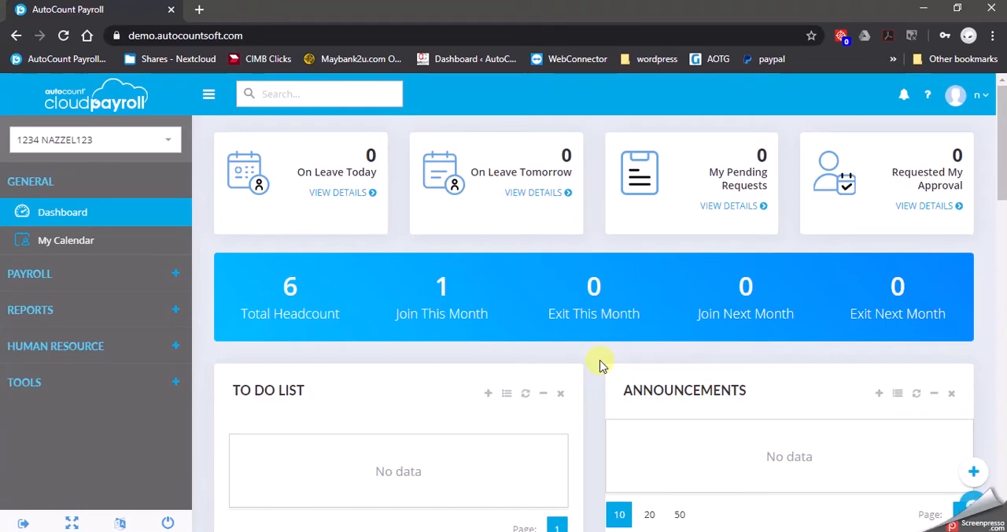
Rename the PAYROLL USER access group in the user settings to HR and save the change.
click(103, 383)
scroll(106, 387, down, 1)
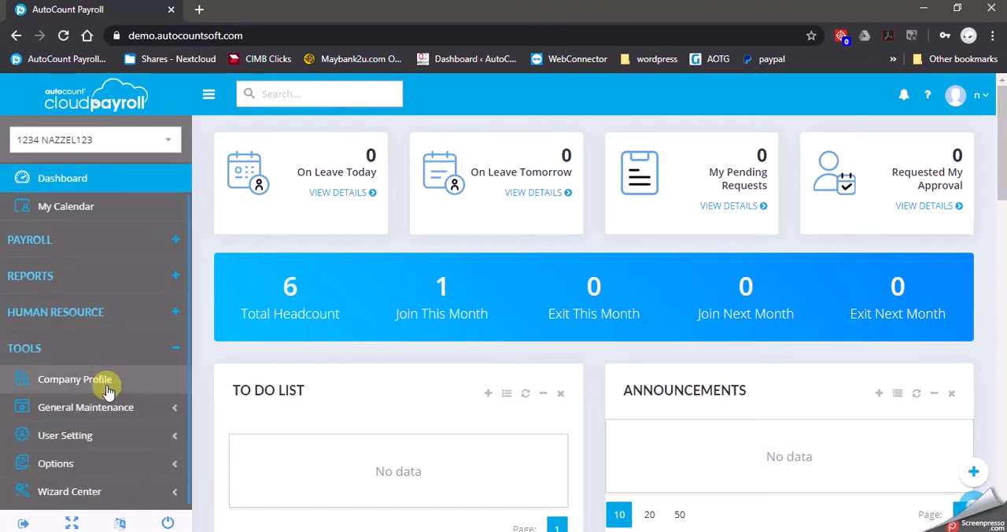
click(92, 440)
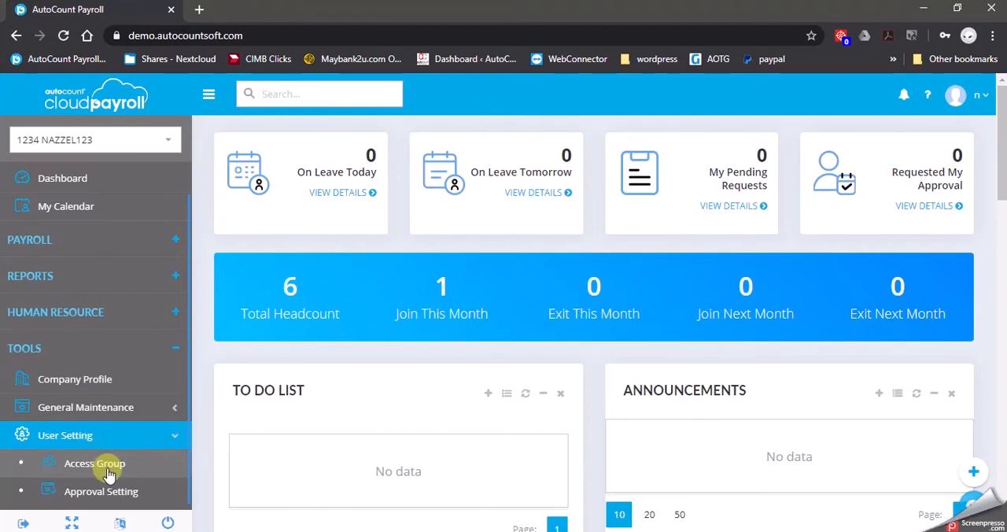
click(109, 472)
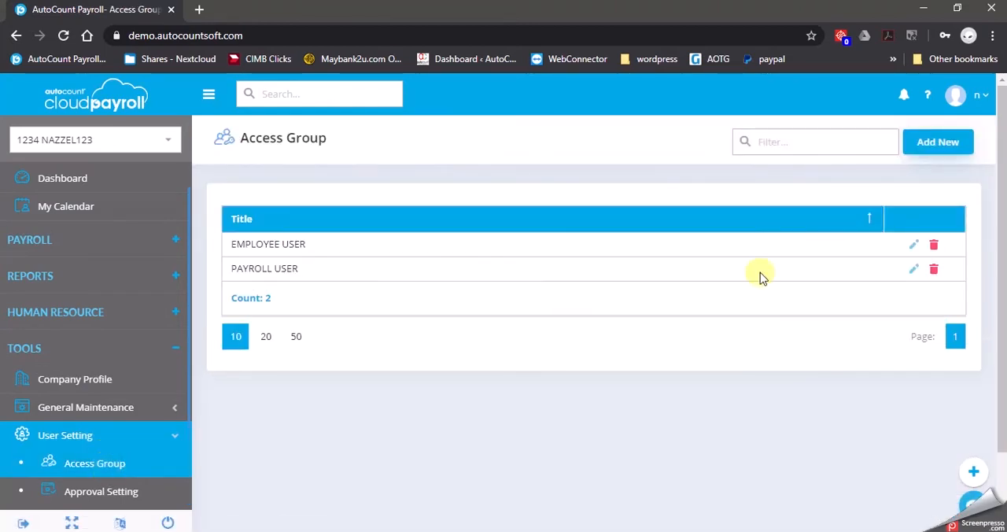
click(912, 270)
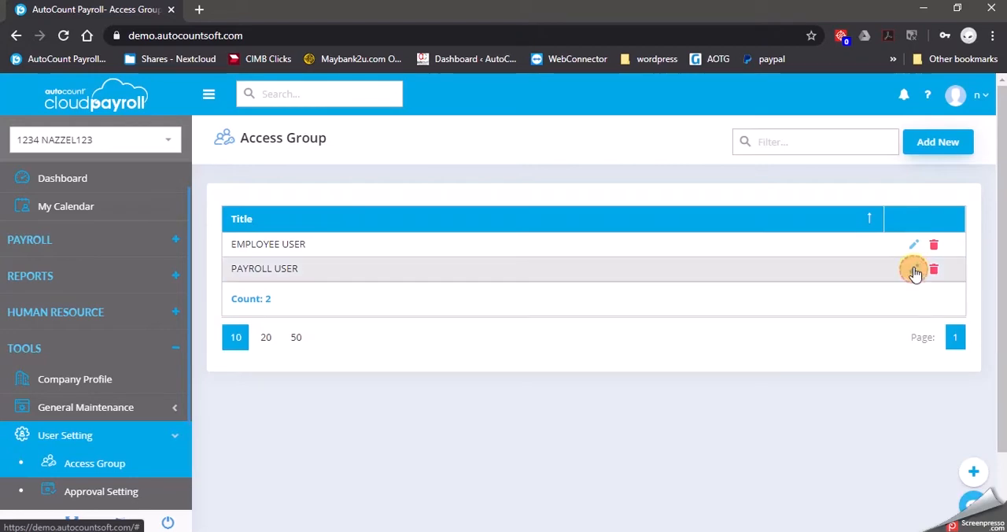
drag(415, 216, 149, 254)
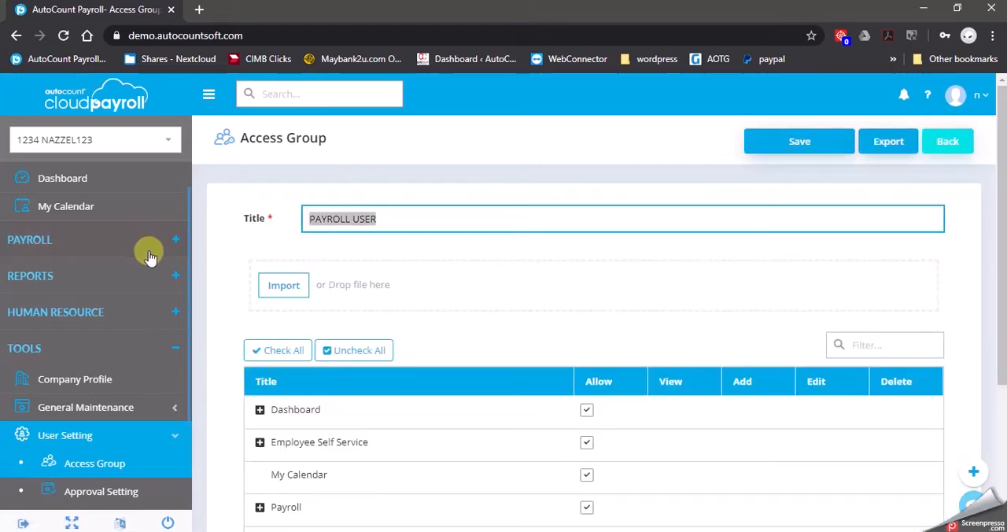
text(HR)
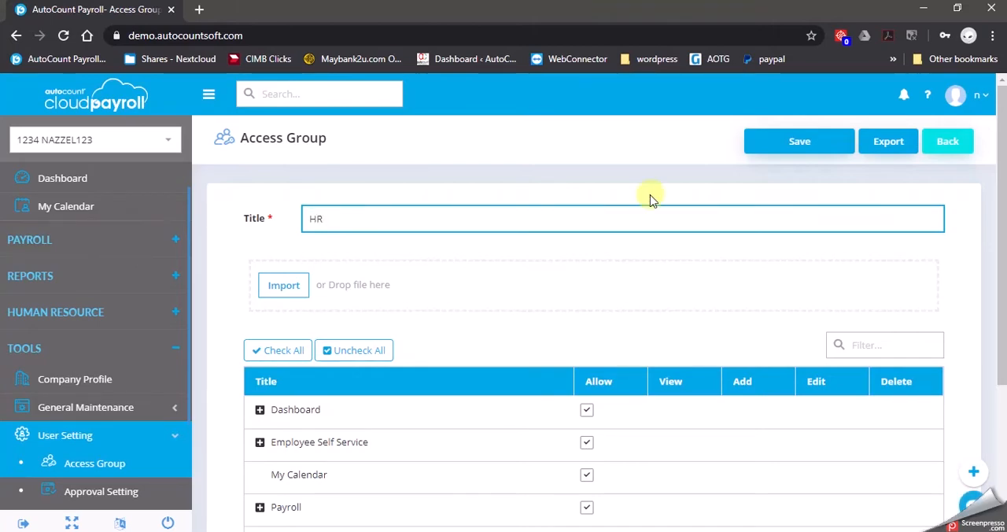
click(762, 141)
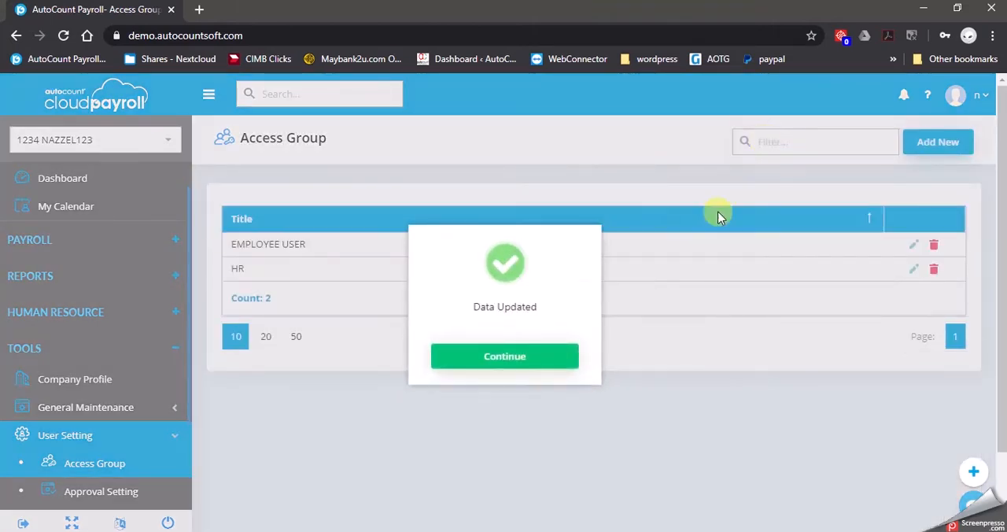
click(532, 359)
Rename the EMPLOYEE USER access group to STAFF and save the change.
click(914, 249)
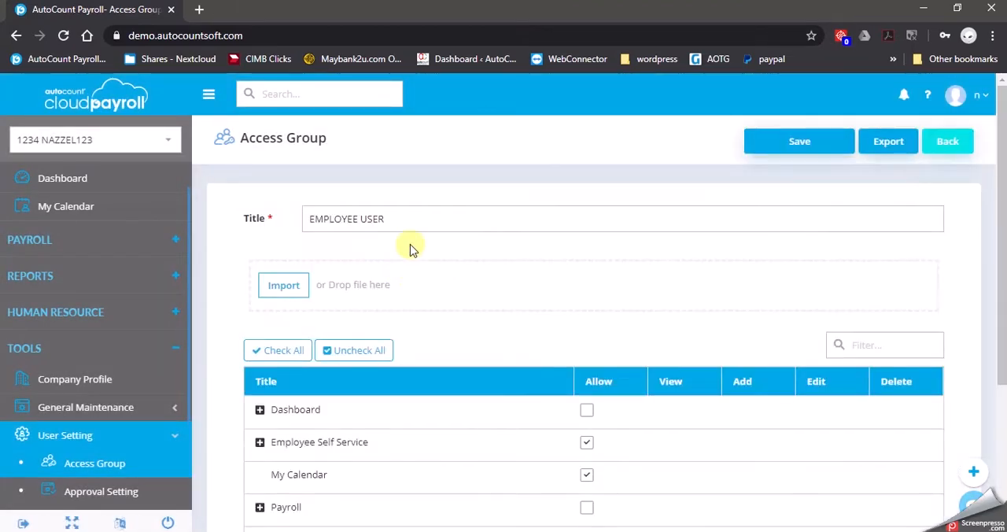
drag(419, 225, 210, 242)
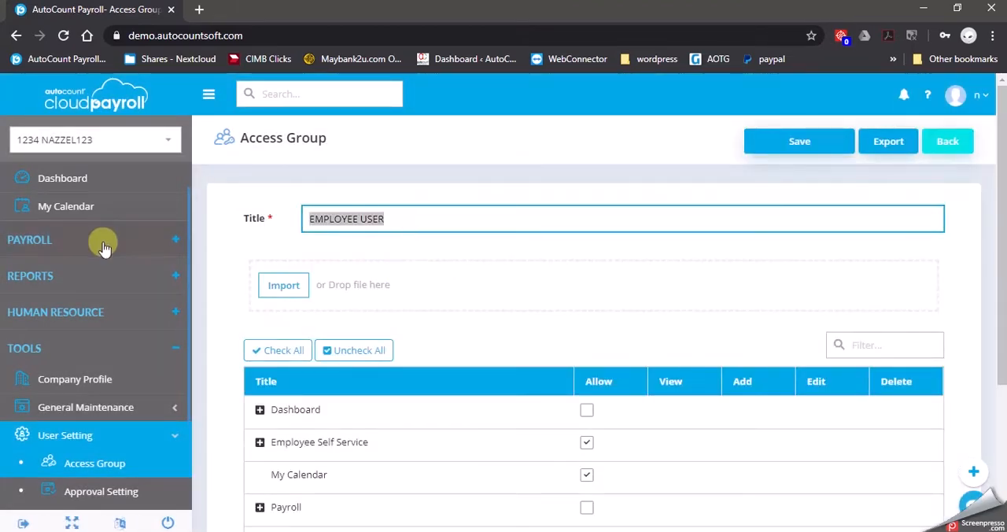
text(STAFF)
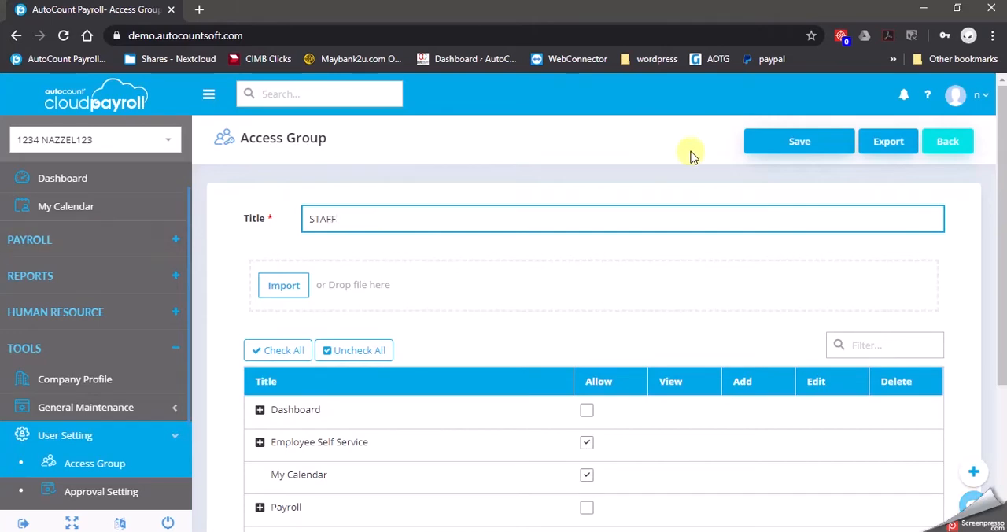
click(757, 137)
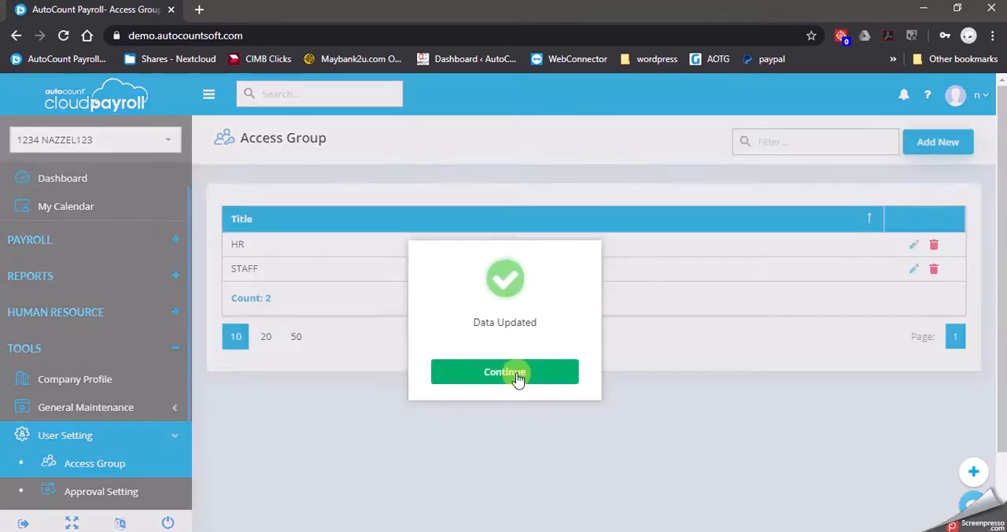
click(504, 372)
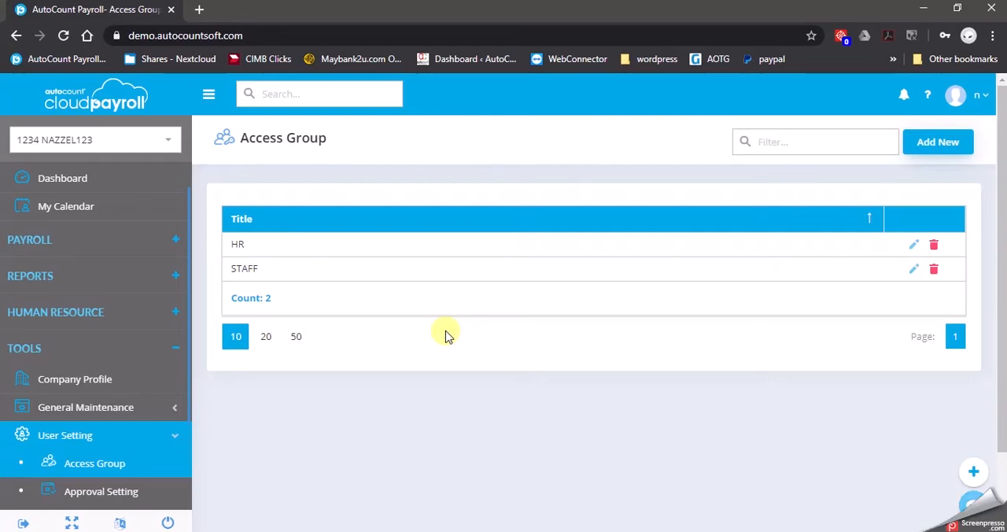
Start adding a user to company 1234 NAZZEL123 in the Subscription Portal's User Maintenance.
click(106, 94)
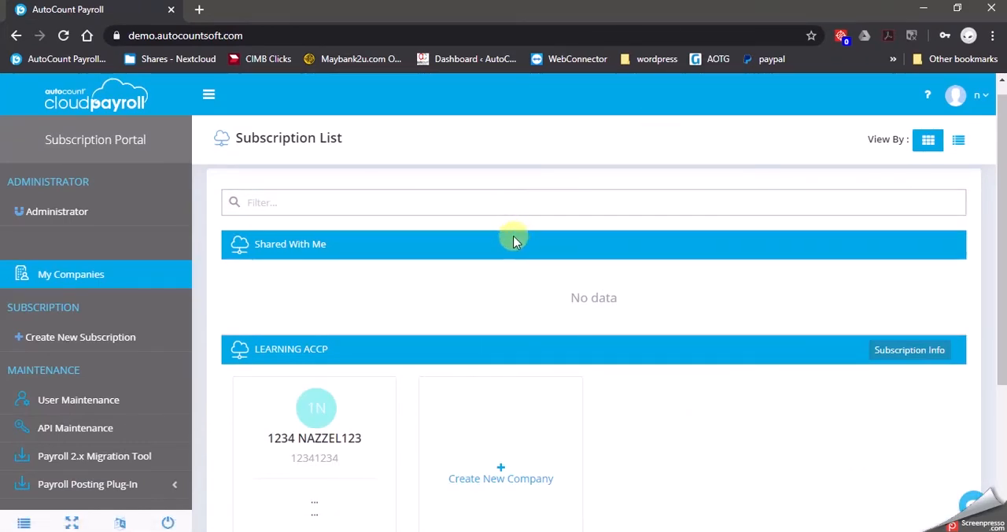
scroll(514, 236, down, 1)
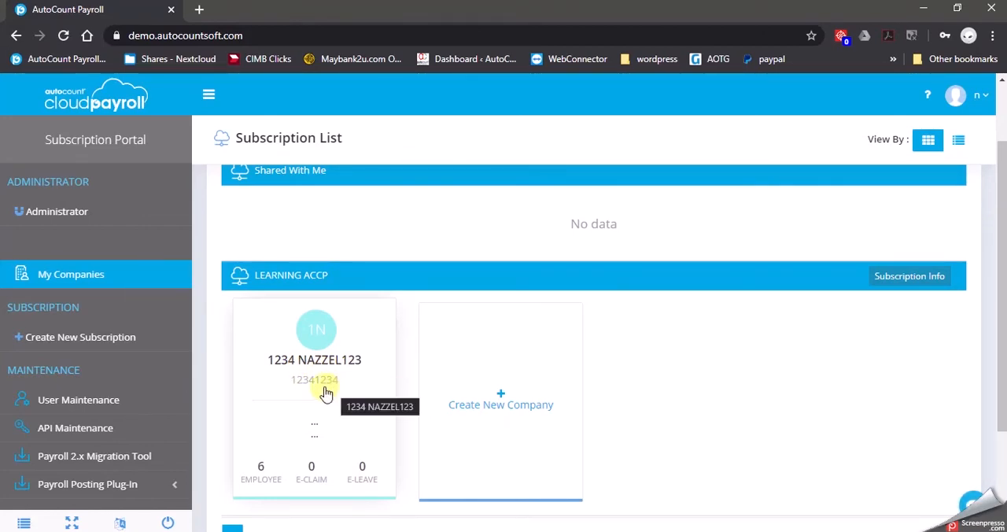
click(100, 406)
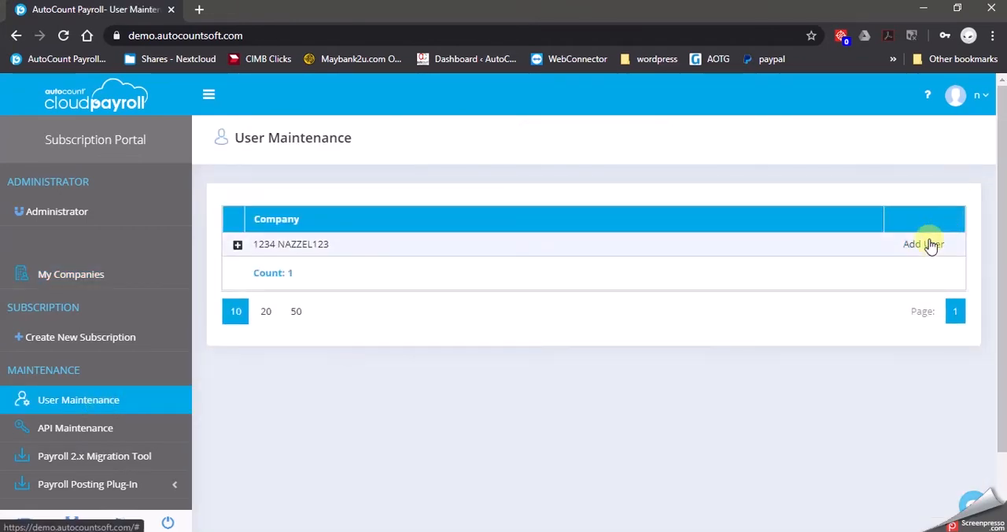
click(927, 244)
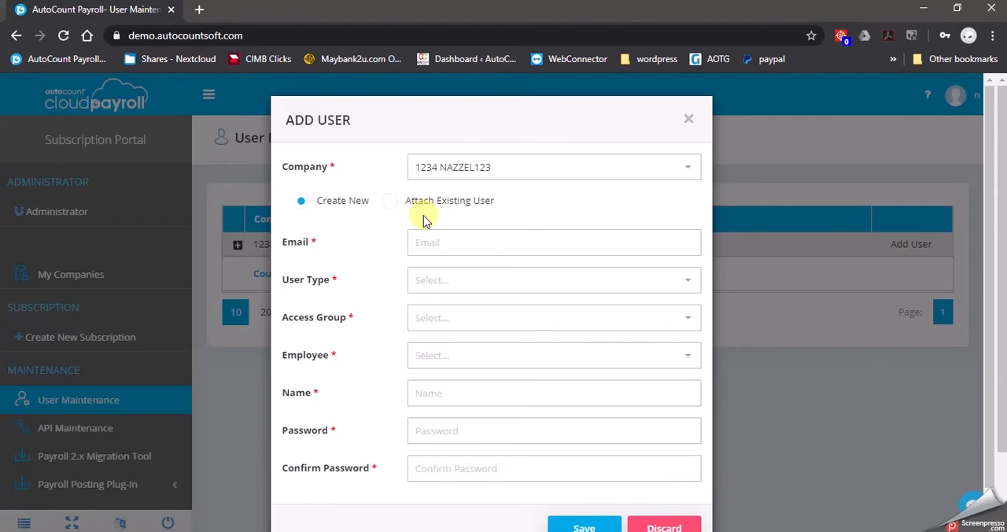
Enter the new user's e-mail address in the Add User form.
click(483, 244)
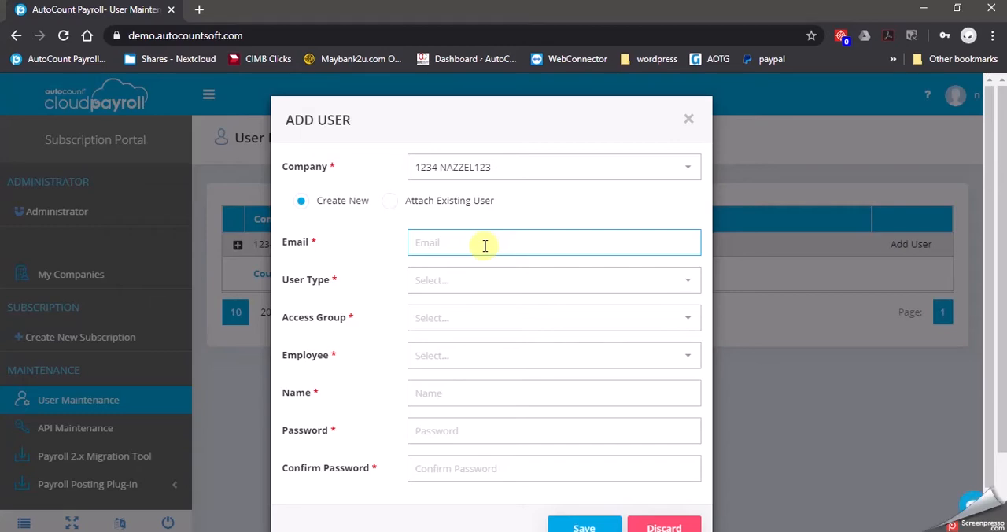
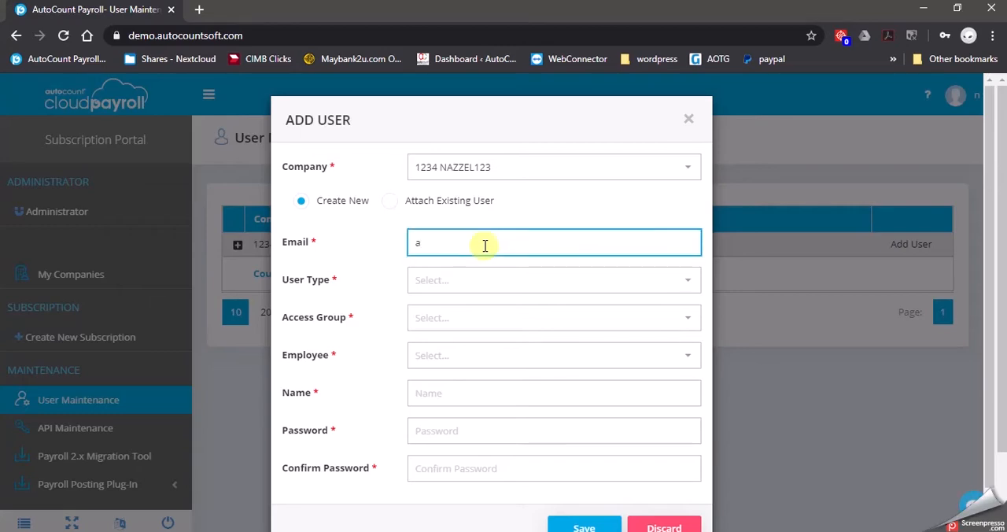
key(Tab)
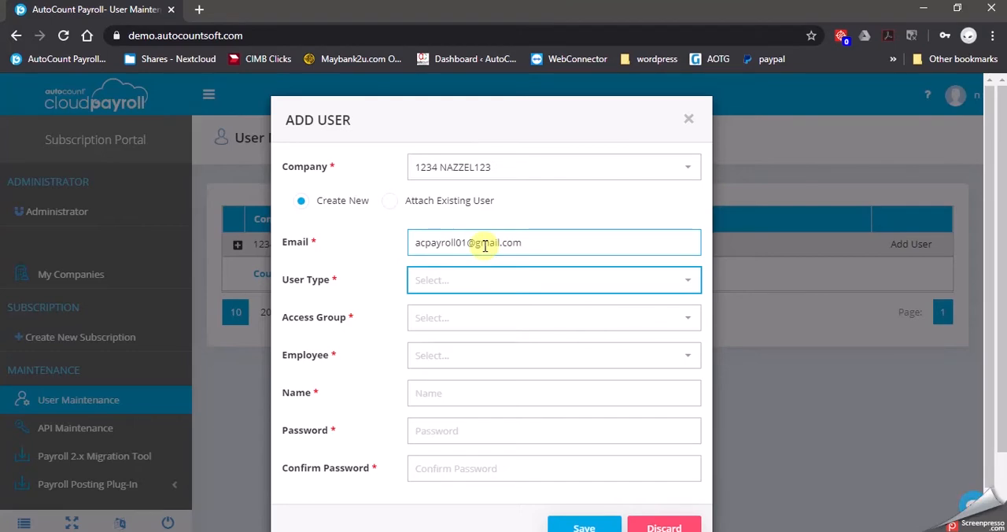
Set the user type to Payroll User and the access group to HR, and link the third listed employee to the user.
click(682, 277)
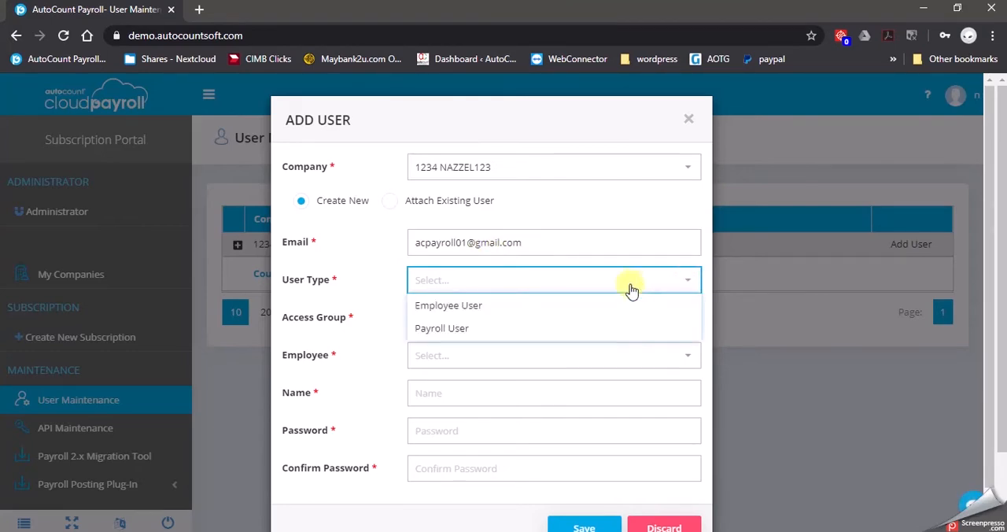
click(570, 328)
click(685, 323)
click(483, 344)
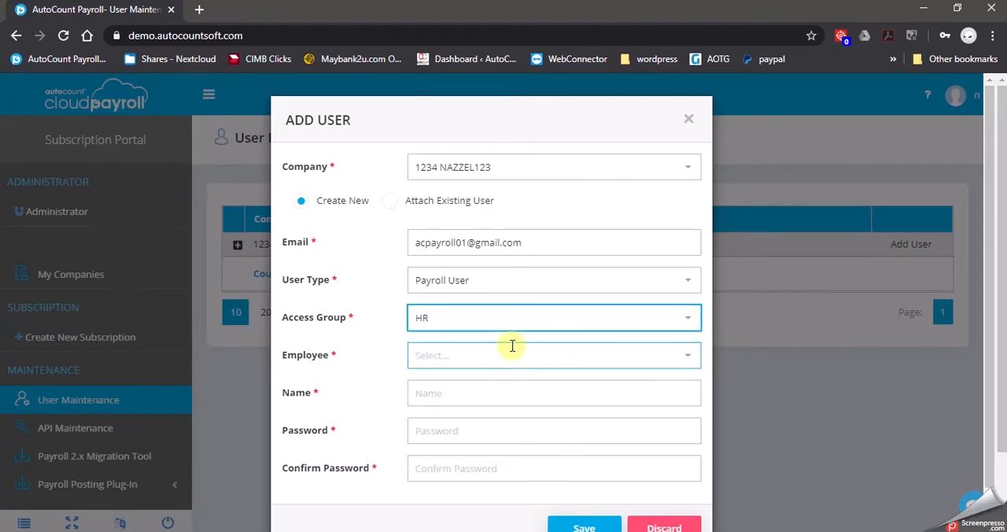
click(687, 354)
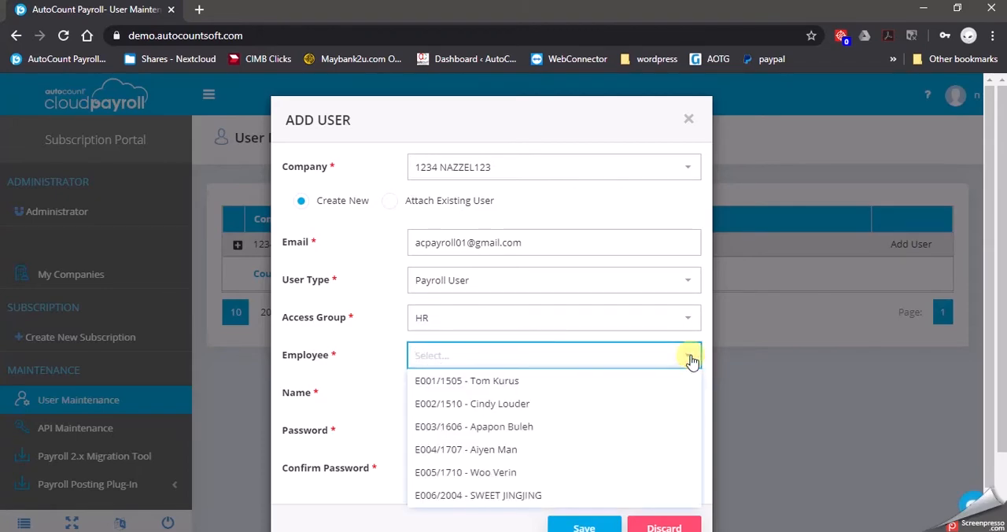
click(513, 425)
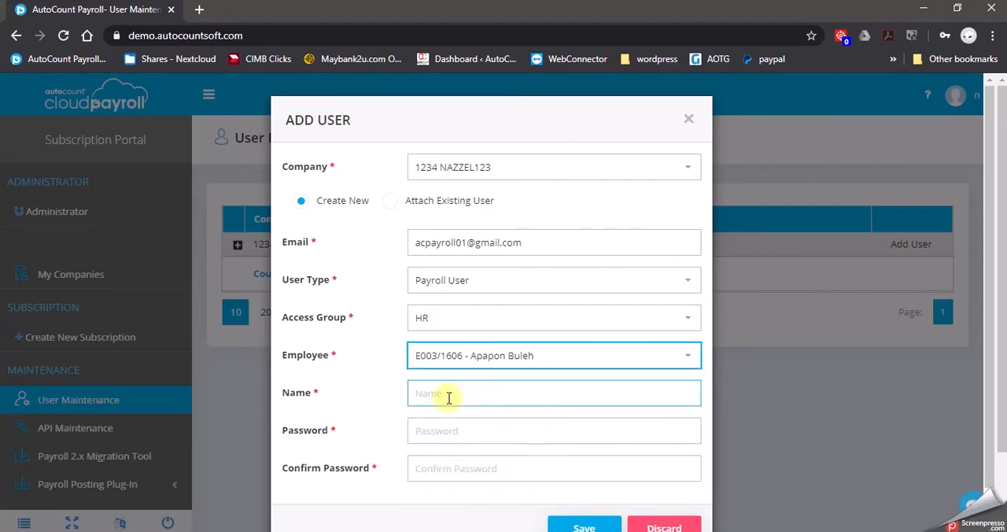
Enter the linked employee's full name in capitals as the user's name.
click(459, 392)
text(PAP)
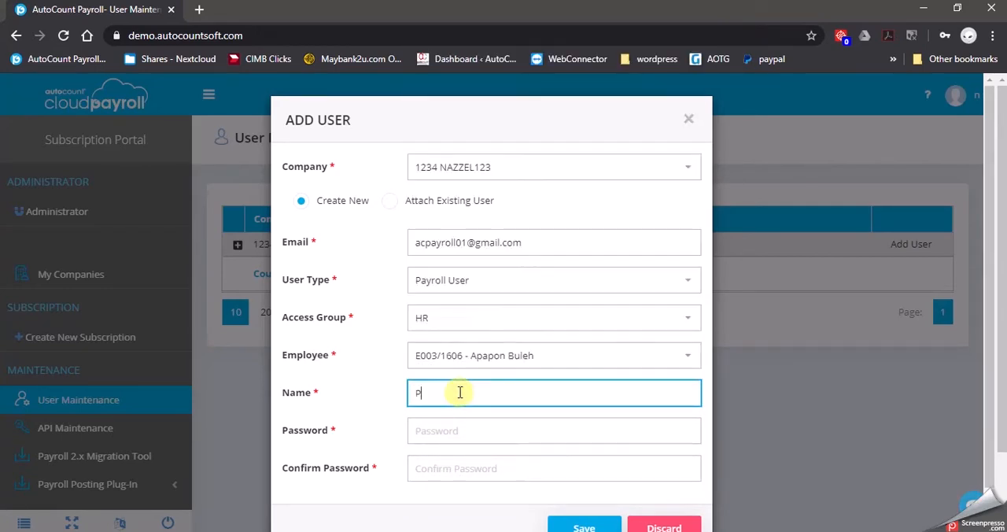
key(BackSpace)
key(BackSpace)
key(BackSpace)
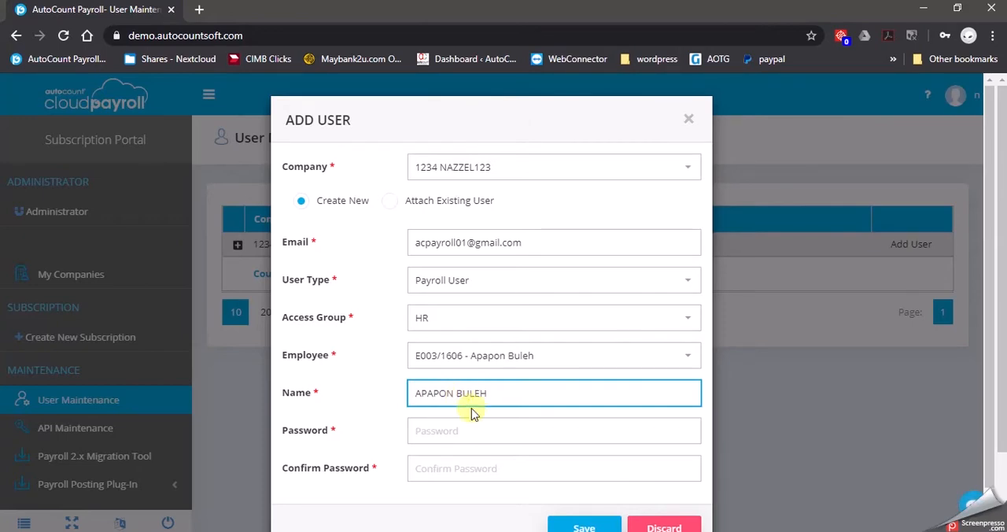
click(332, 419)
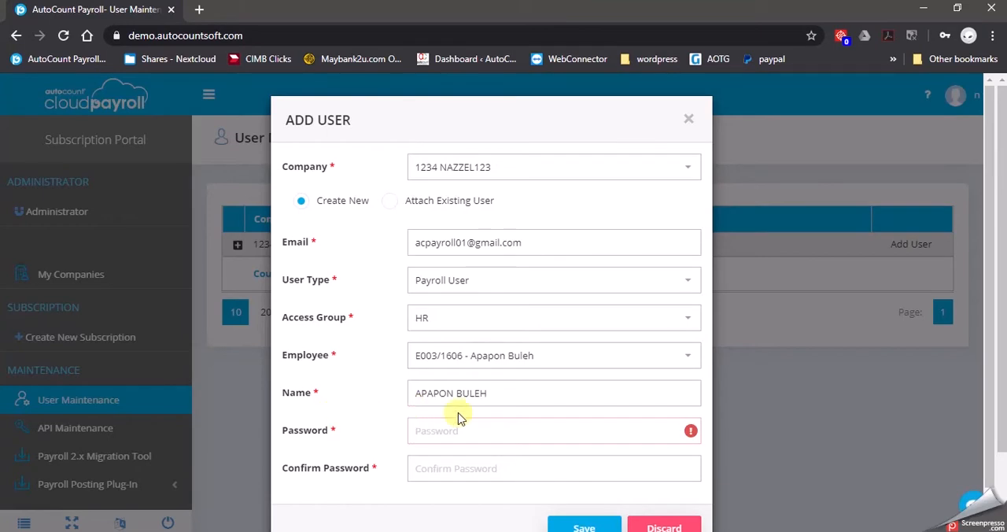
Enter the account password for the user and repeat it in the Confirm Password field.
click(474, 434)
text(********)
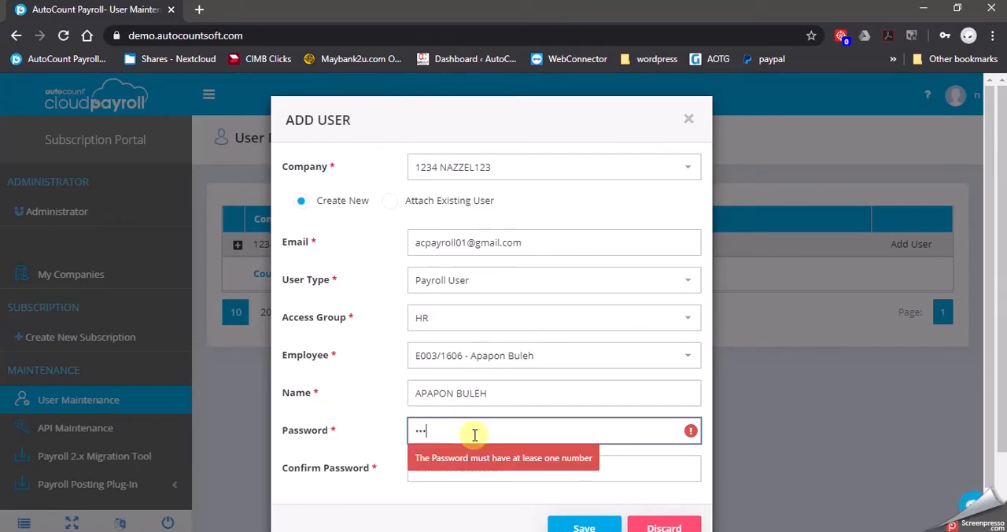
text(****)
click(463, 466)
text(************)
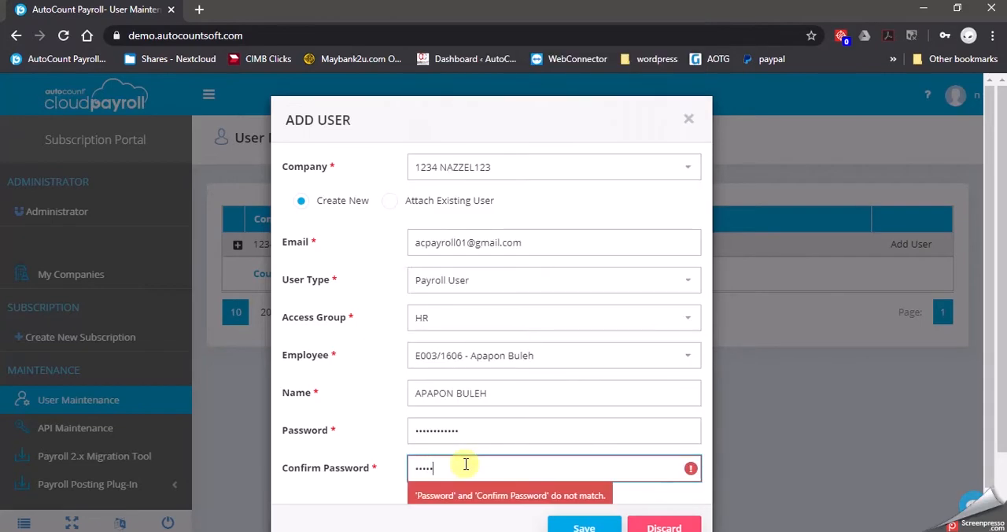
click(357, 420)
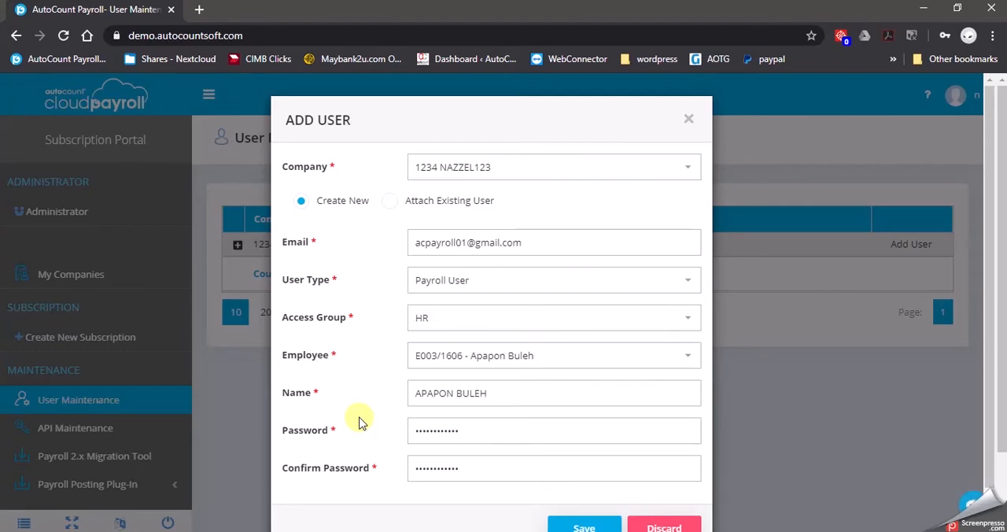
Switch the user entry to Attach Existing User, save it, and dismiss the browser's offer to save the password.
click(393, 205)
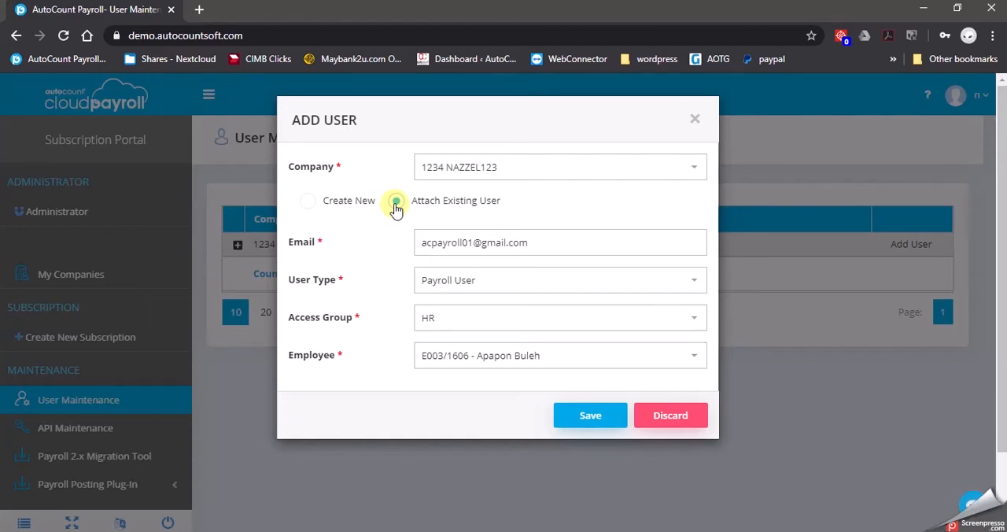
click(598, 415)
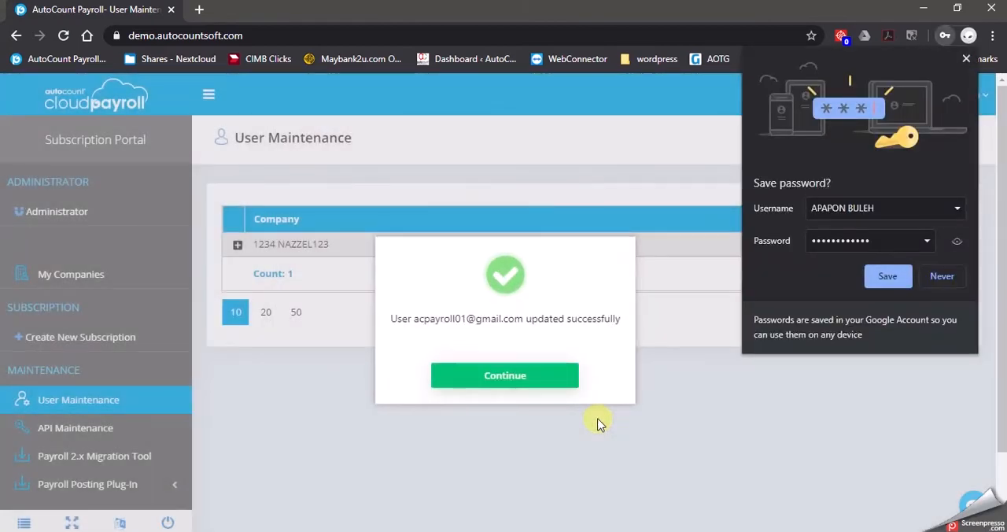
click(550, 375)
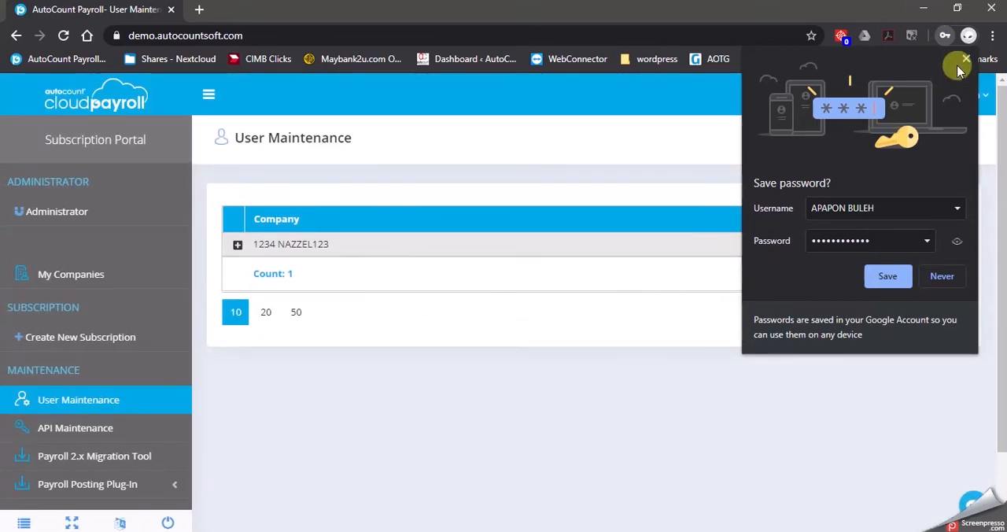
click(959, 64)
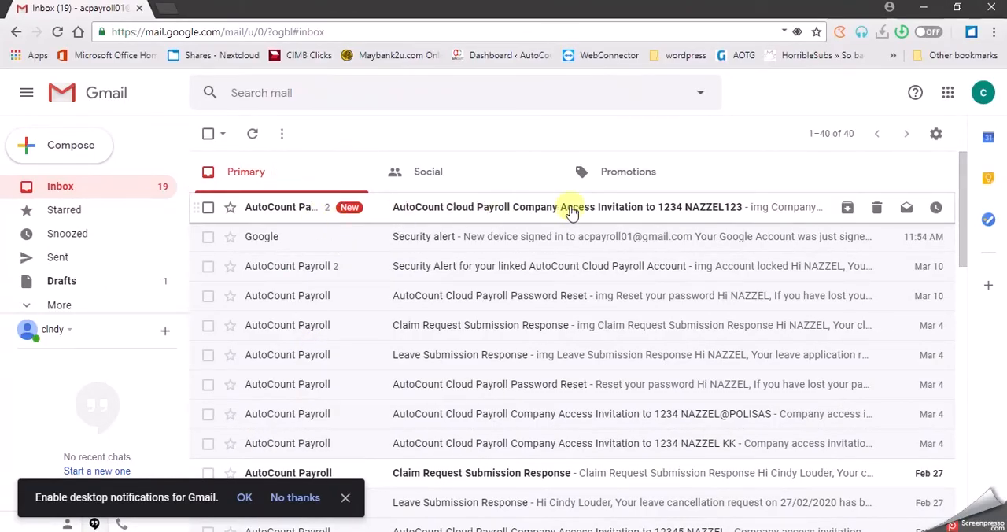
In the user's Gmail inbox, open the company access invitation for 1234 NAZZEL123 and follow its AutoCount Cloud Payroll login link.
click(571, 209)
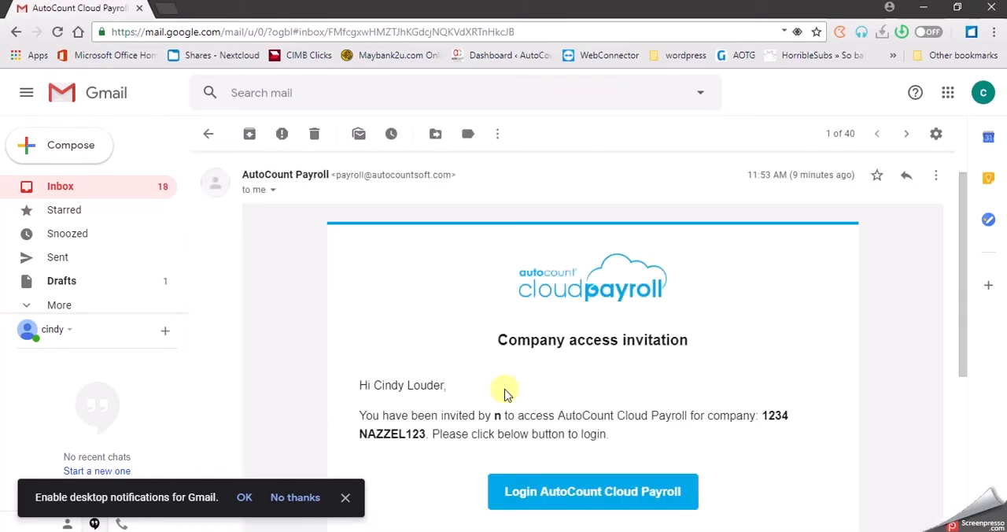
scroll(551, 381, down, 2)
scroll(816, 358, up, 1)
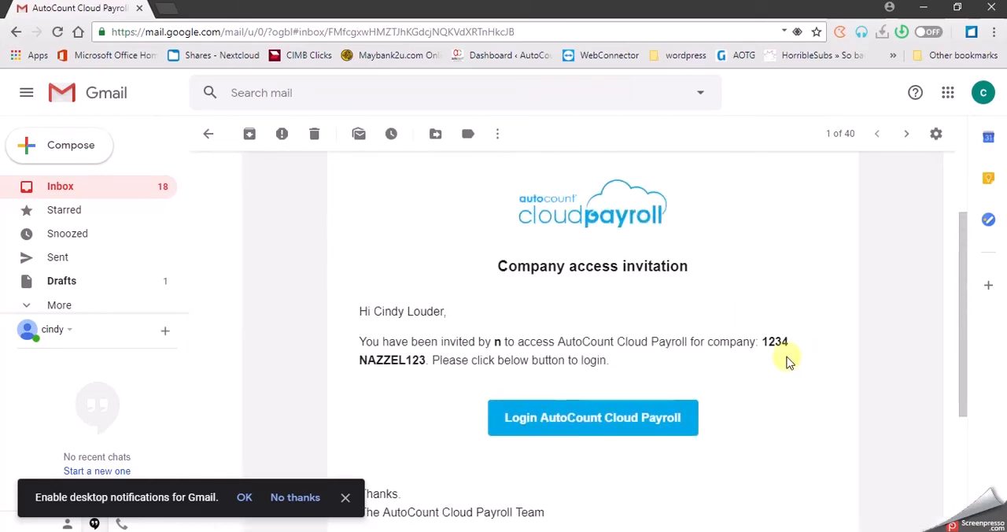
click(616, 427)
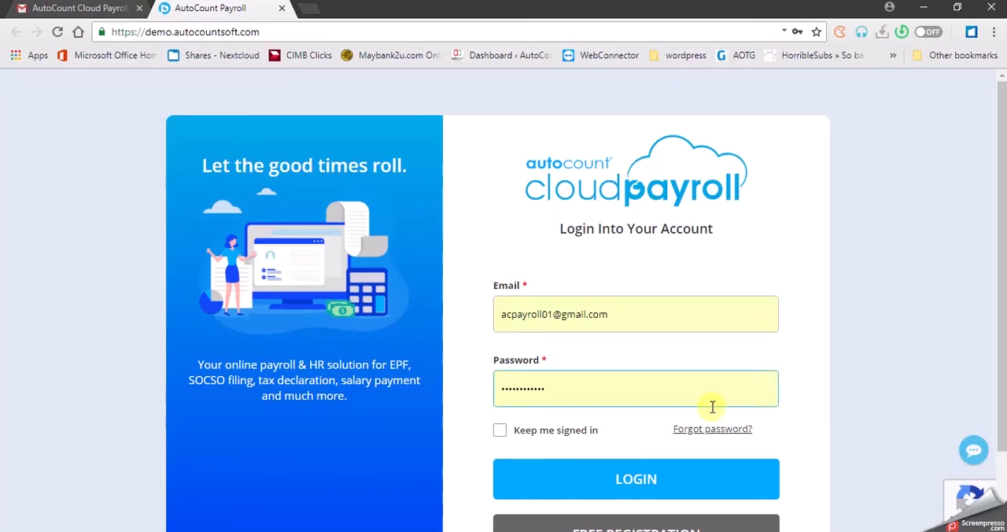
Log in to AutoCount Cloud Payroll with the prefilled account and open the shared company 1234 NAZZEL123.
click(665, 485)
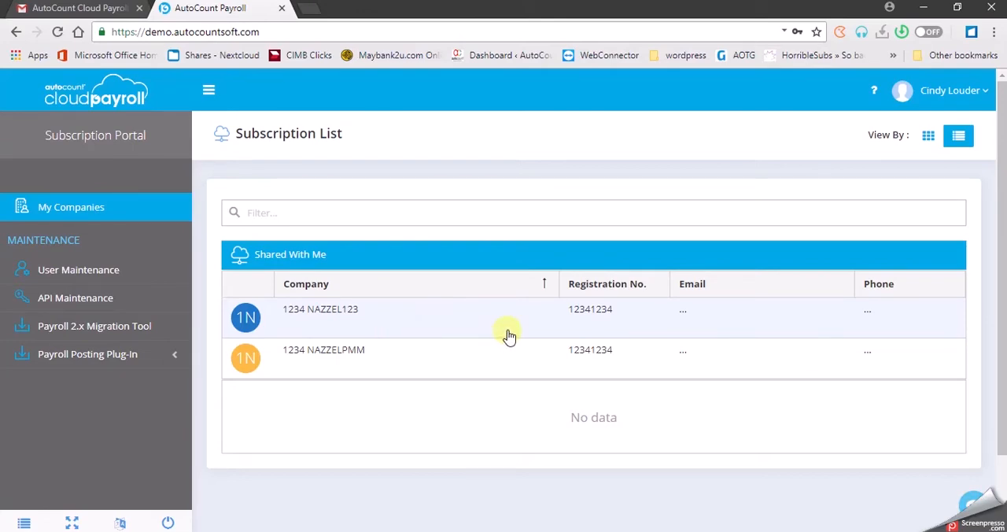
click(364, 320)
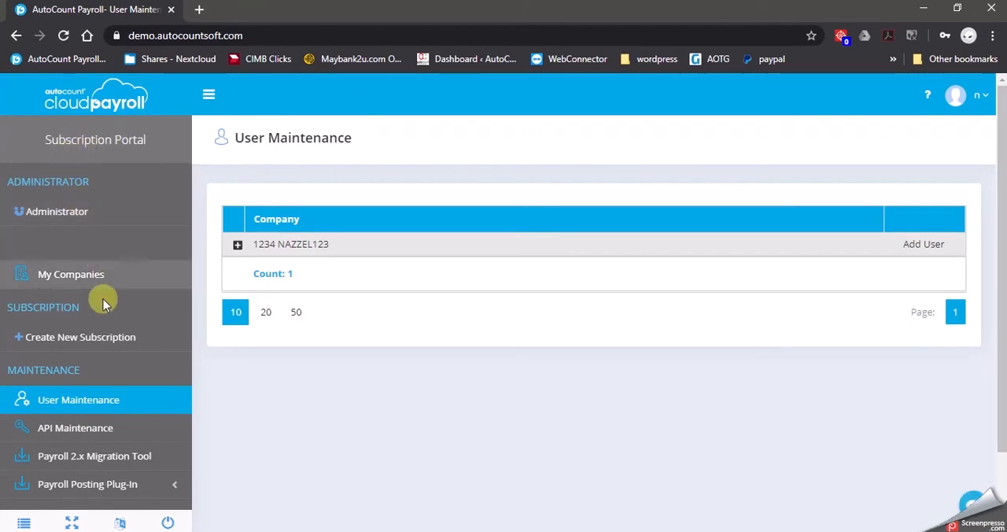
In the administrator's session, open company 1234 NAZZEL123 and go to its Employee Maintenance list.
click(94, 271)
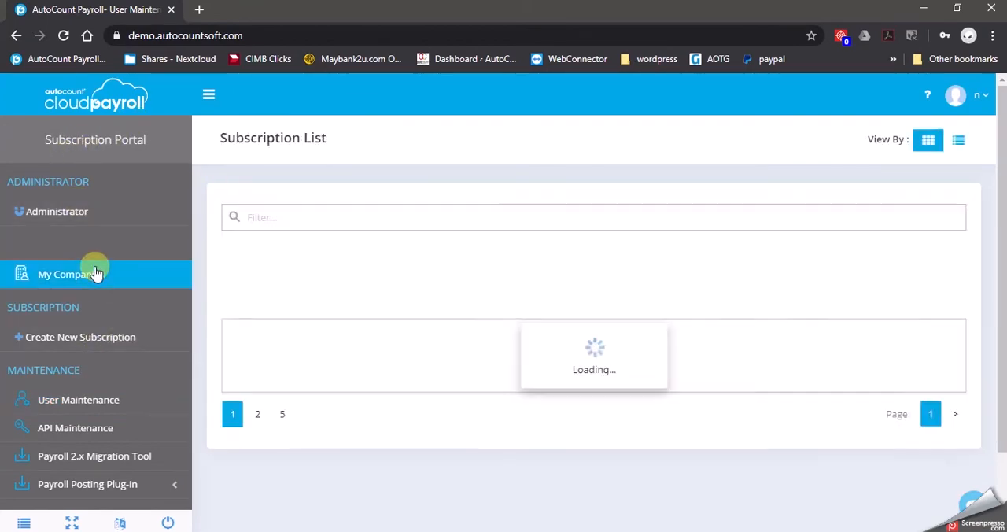
click(314, 419)
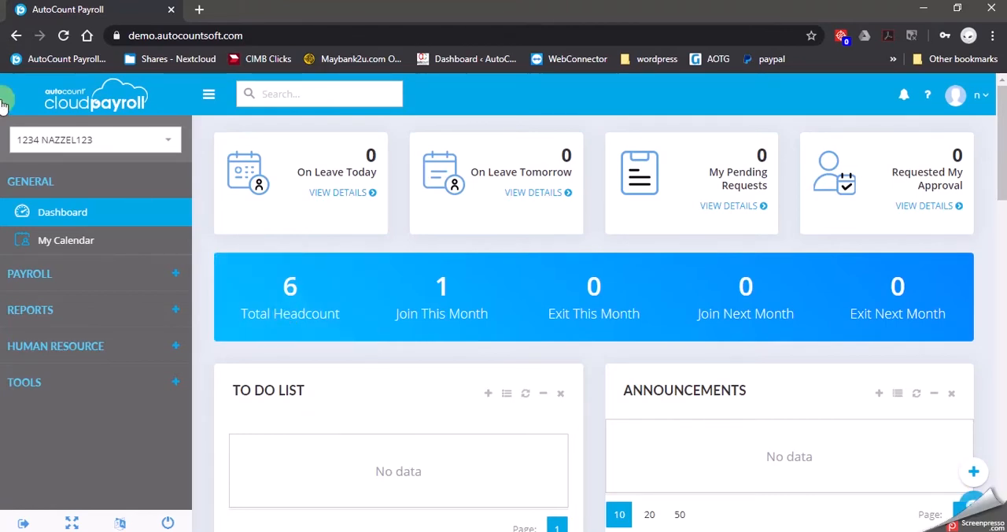
click(132, 273)
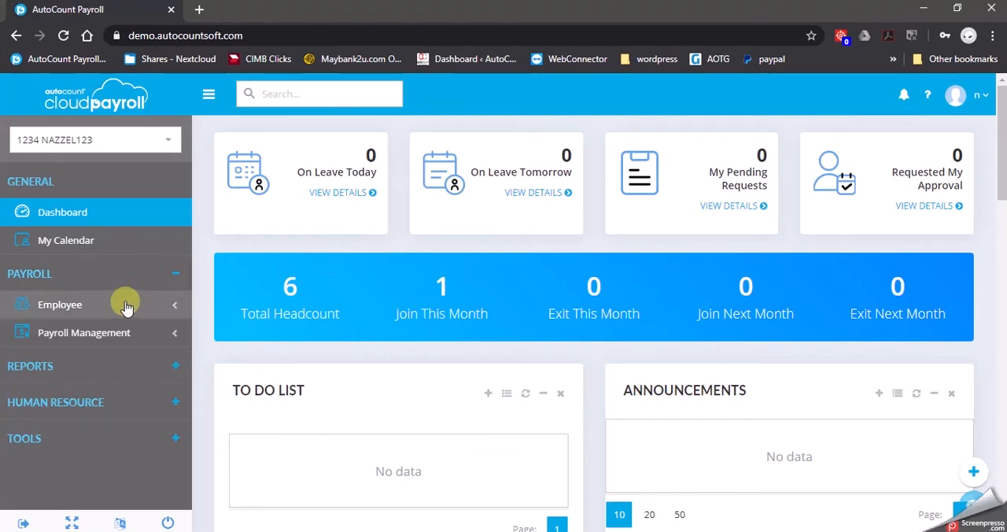
click(132, 298)
click(132, 334)
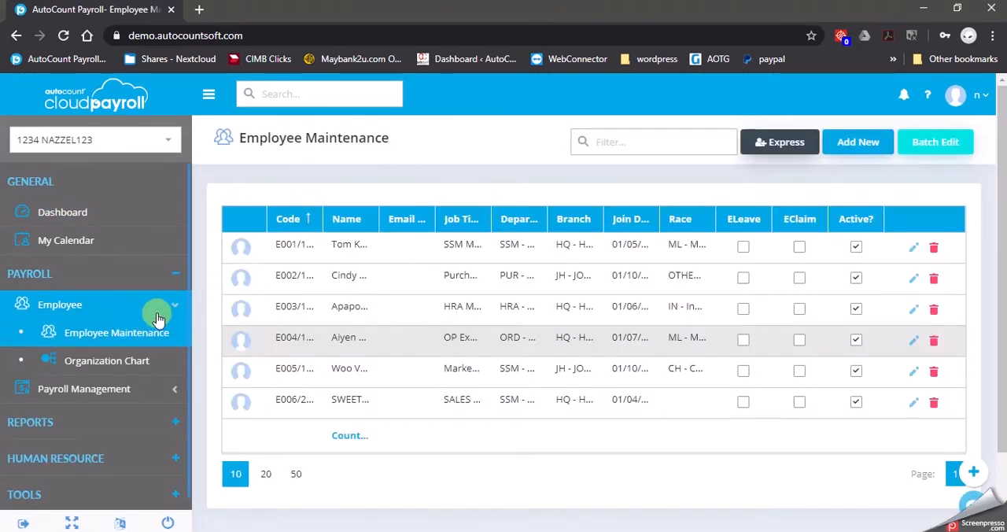
Open the second employee in the list for editing and show the record's Invite User settings.
click(917, 280)
click(956, 438)
click(955, 438)
click(956, 439)
click(955, 438)
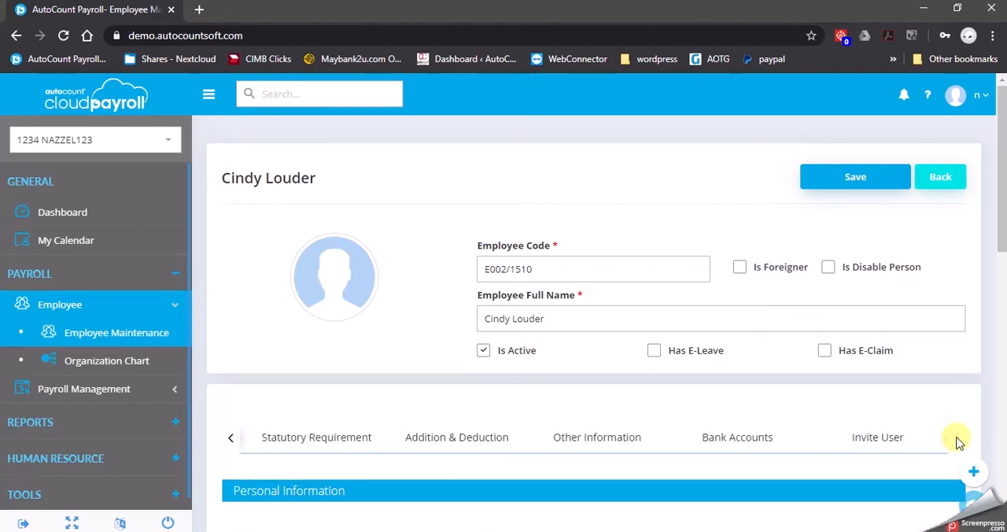
click(885, 443)
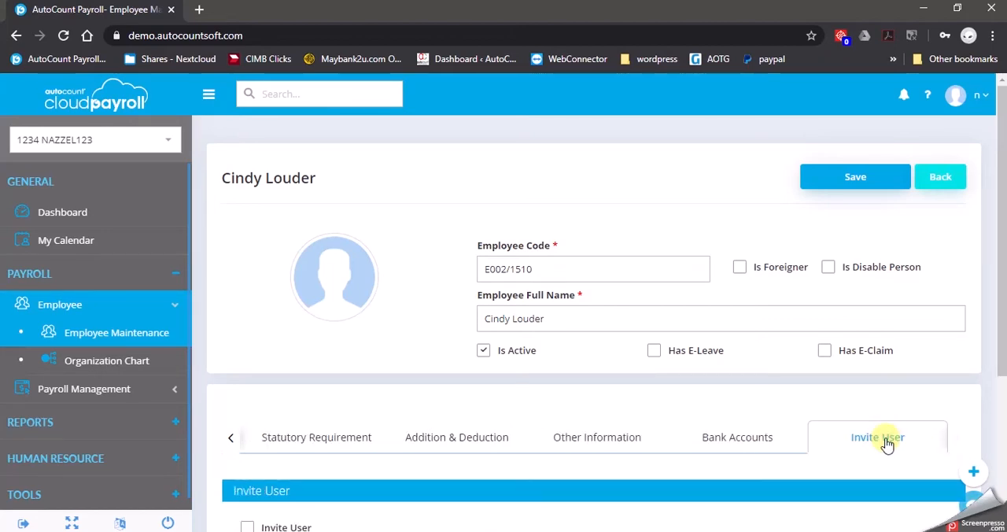
Enable Invite User for the employee with the invitee's e-mail address and the STAFF access group, and save the record.
scroll(887, 444, down, 2)
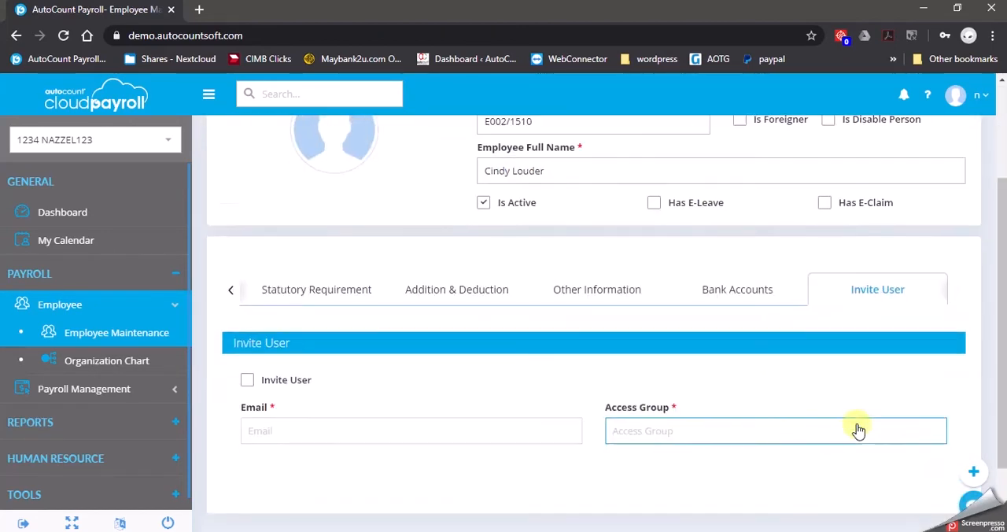
click(248, 381)
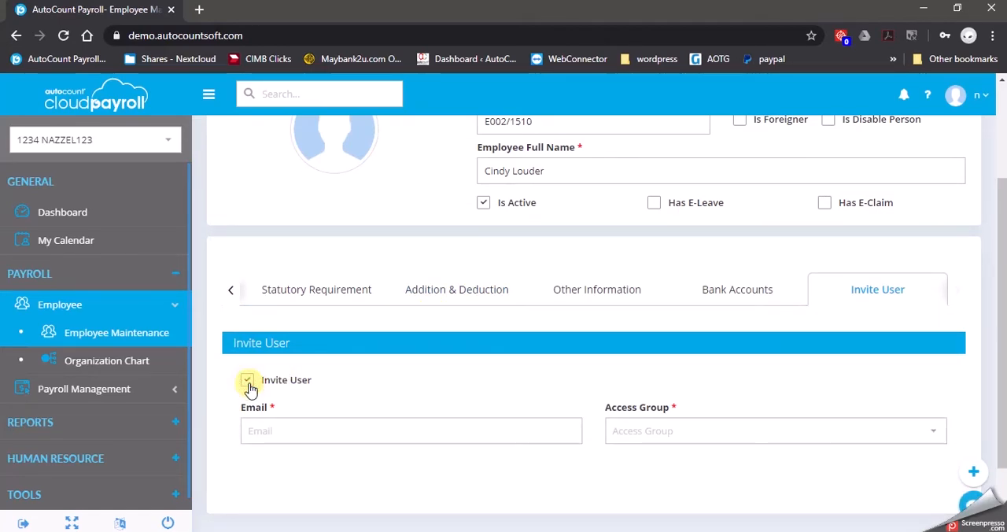
click(300, 433)
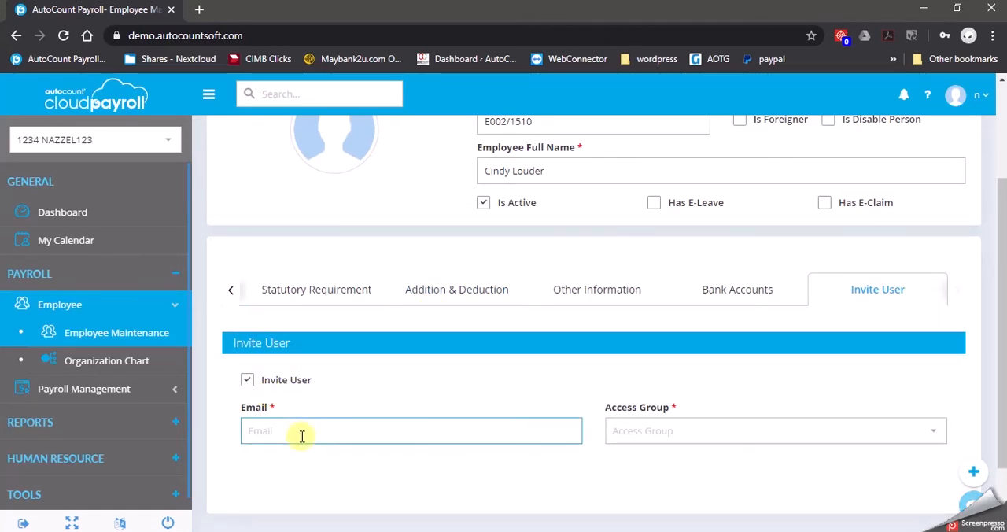
key(ctrl+v)
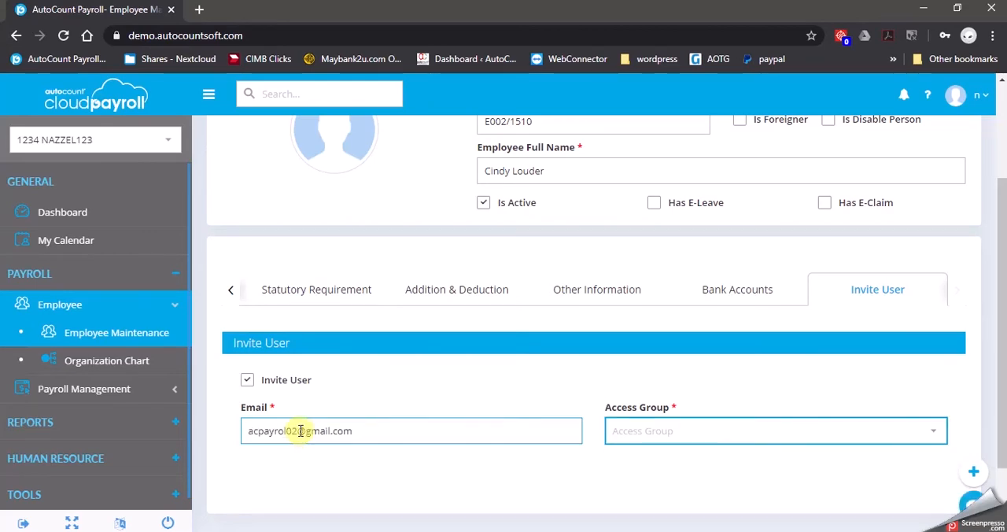
click(943, 437)
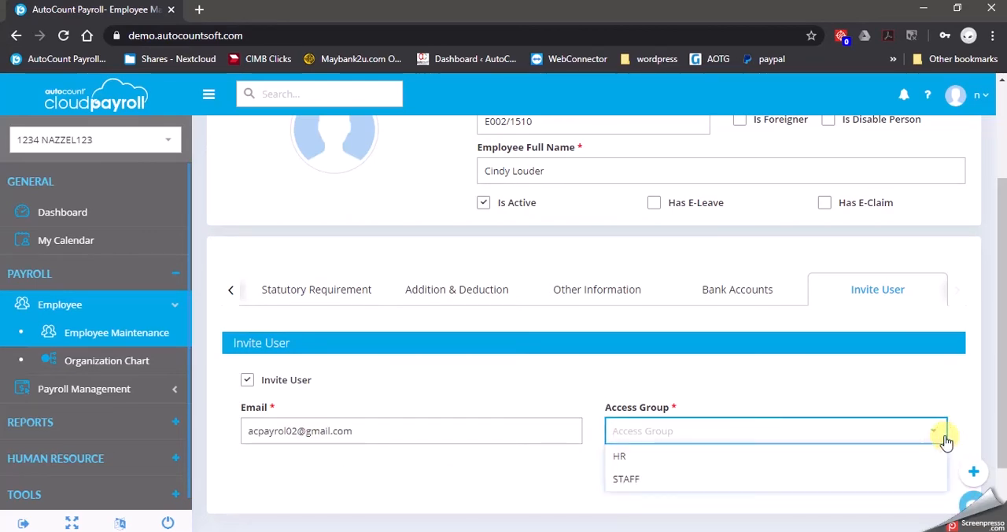
click(680, 481)
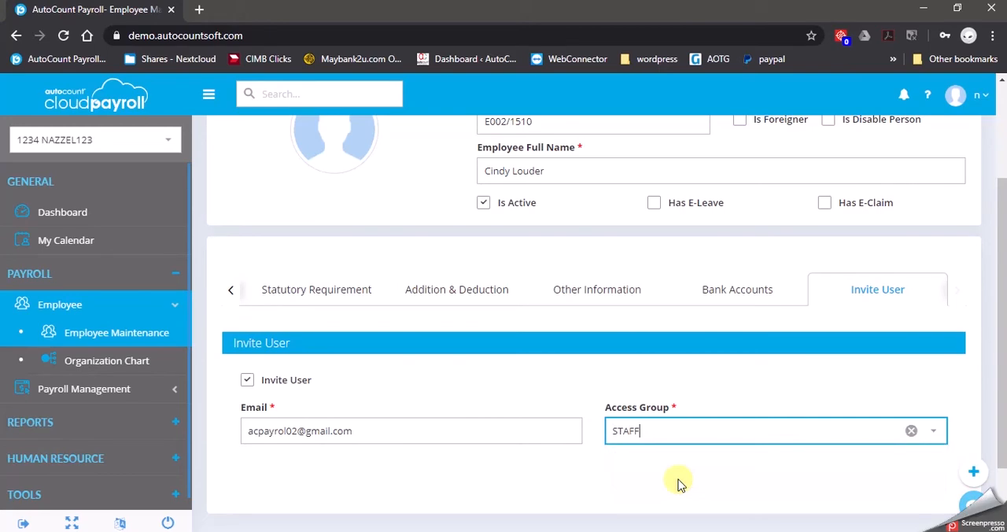
scroll(802, 388, up, 2)
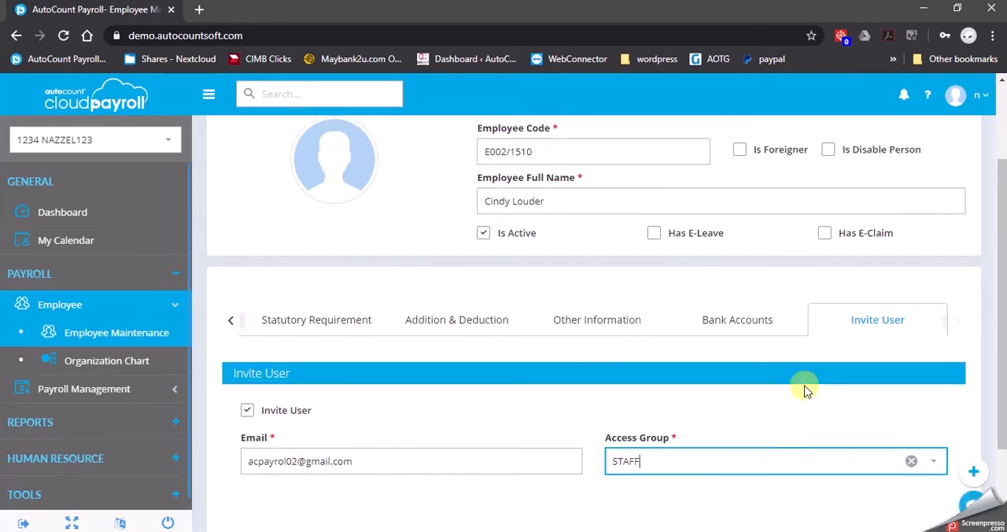
click(862, 177)
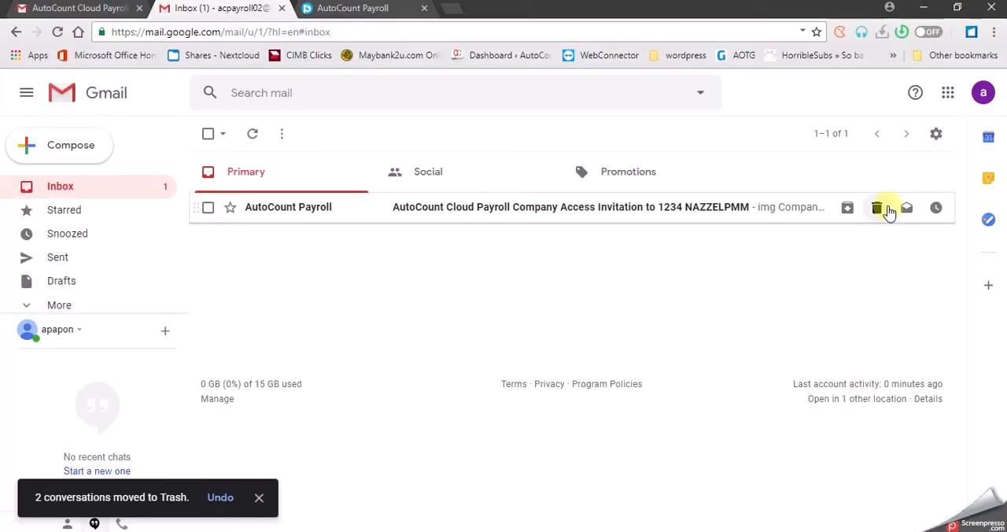
In the invited user's Gmail inbox, open the access invitation for 1234 NAZZELPMM and follow its link to the payroll login page.
click(588, 216)
click(634, 393)
click(519, 9)
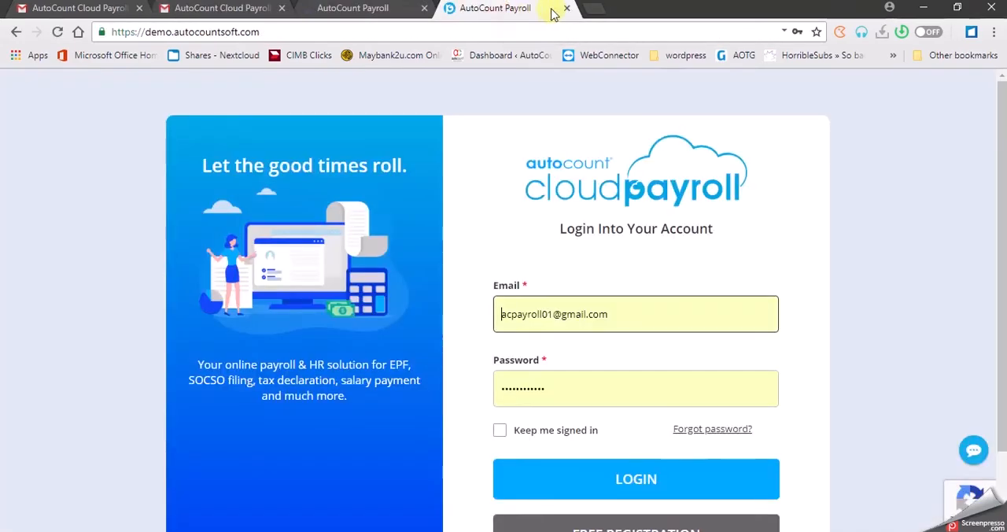
click(567, 8)
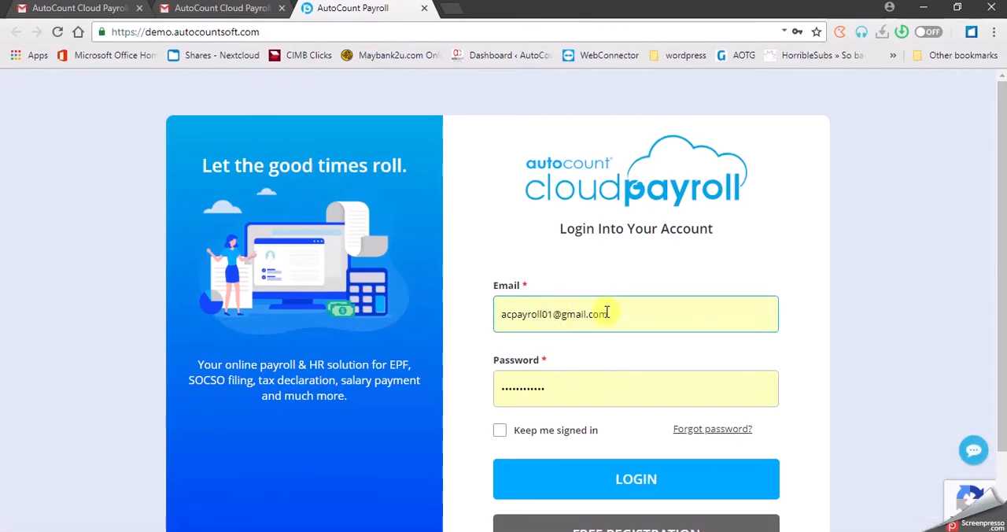
click(548, 314)
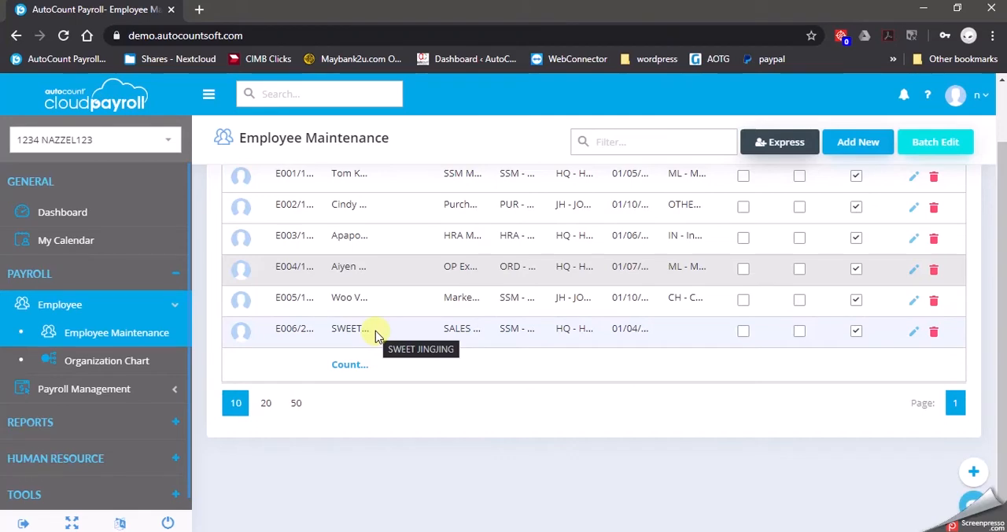
In the administrator's session, return to the Subscription Portal and expand the users of 1234 NAZZEL123 in User Maintenance.
scroll(406, 472, up, 1)
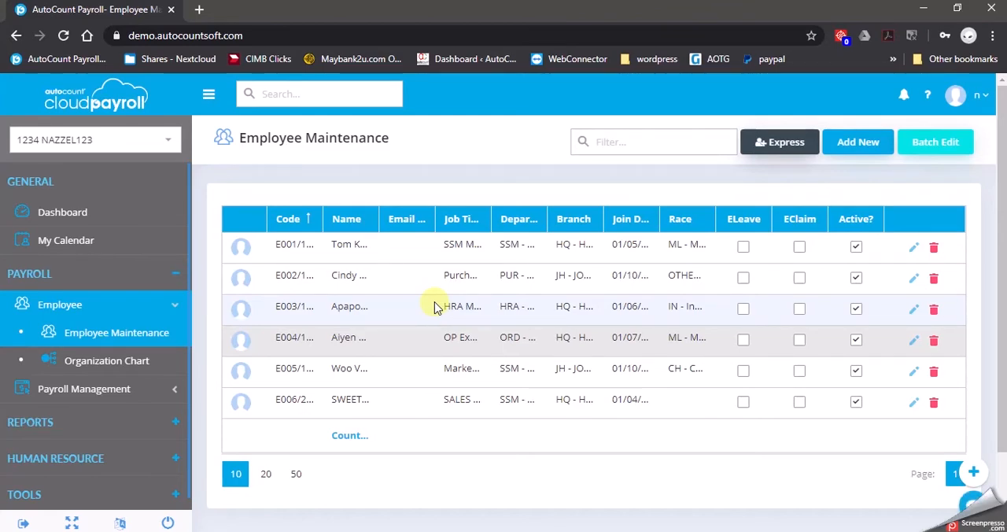
click(92, 110)
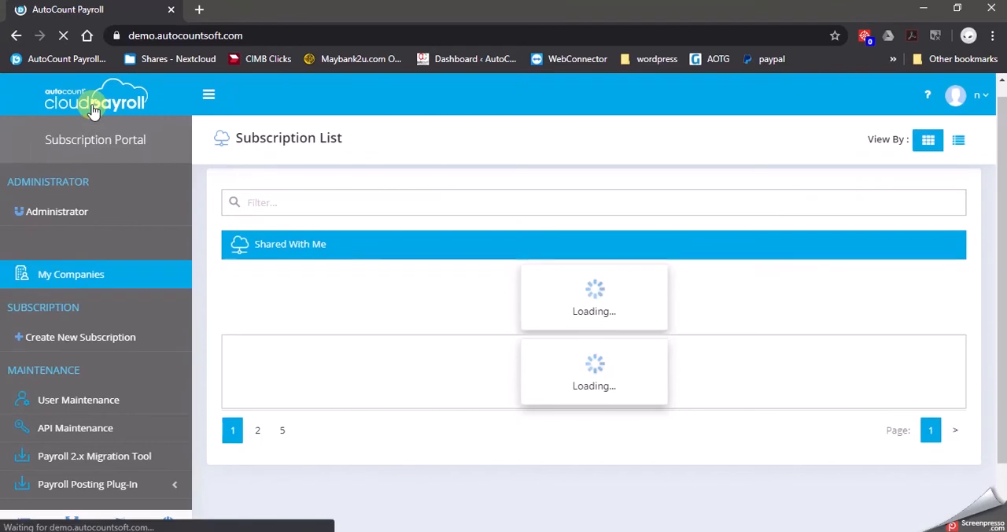
click(132, 401)
click(243, 246)
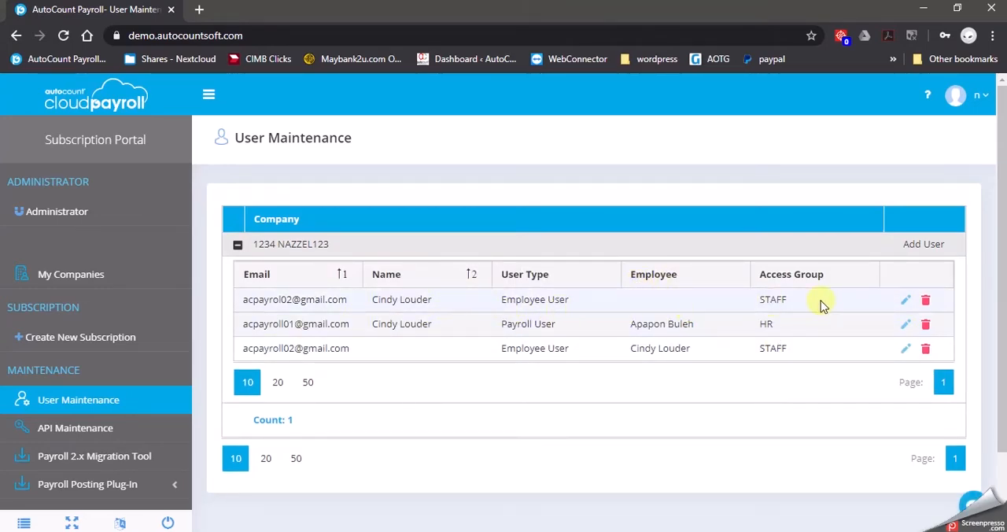
Delete both Employee User entries in the STAFF access group from company 1234 NAZZEL123.
click(906, 300)
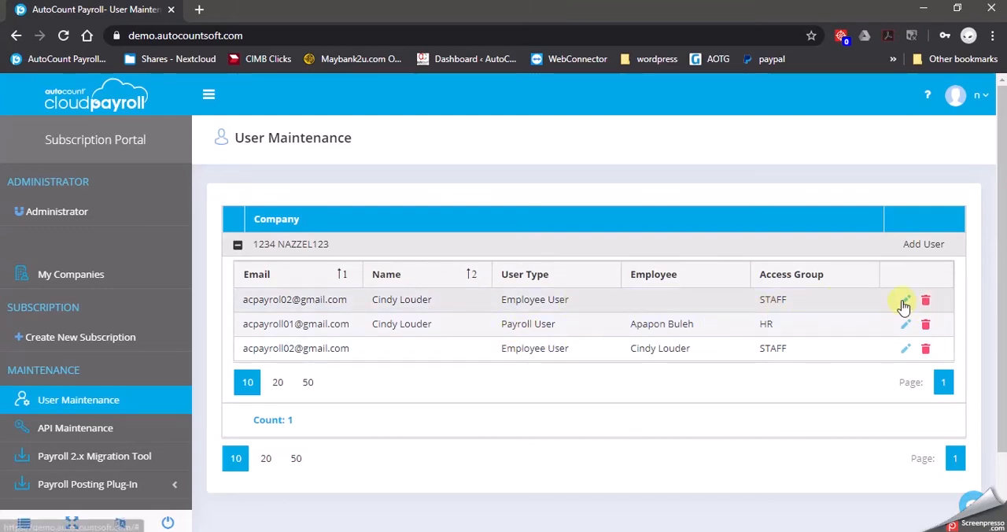
click(926, 300)
click(462, 357)
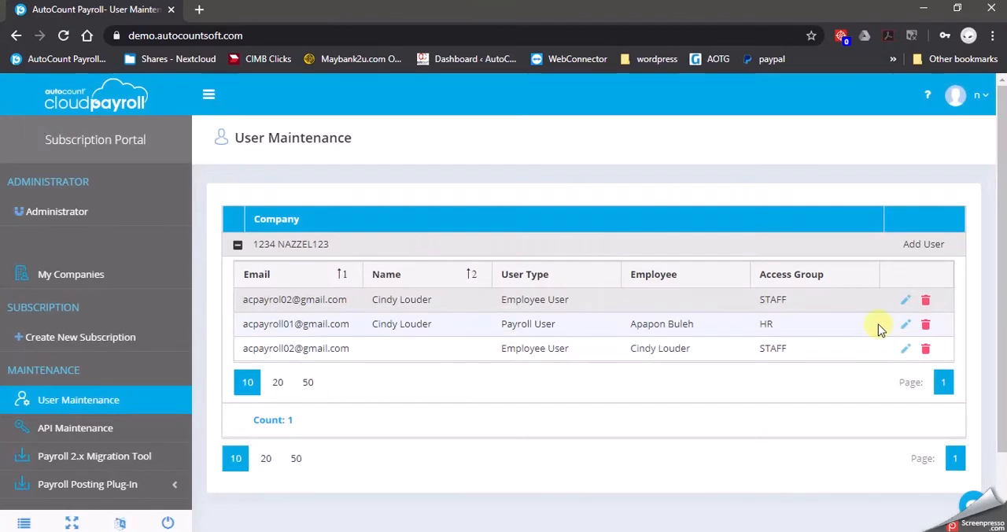
click(925, 325)
click(463, 357)
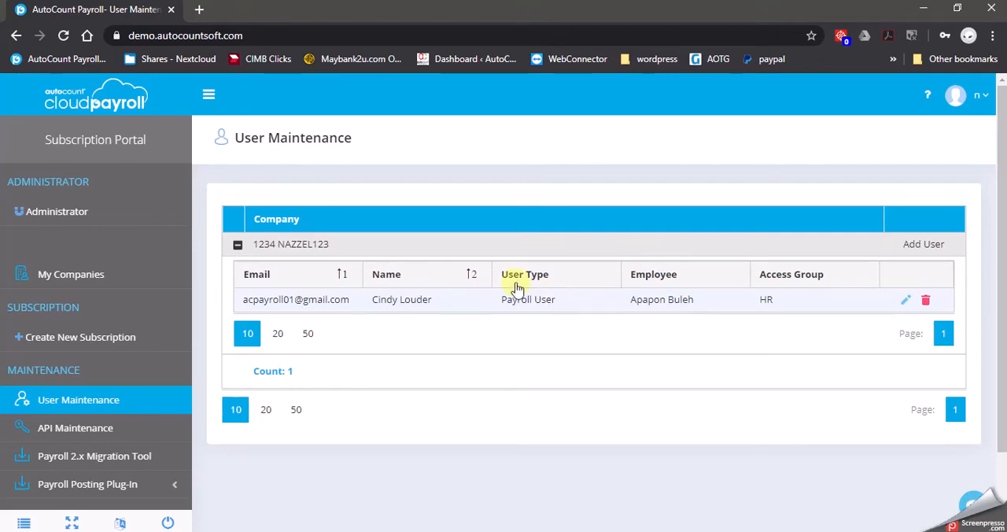
Open company 1234 NAZZEL123 again and go to the Invite Users page of its user settings.
click(142, 276)
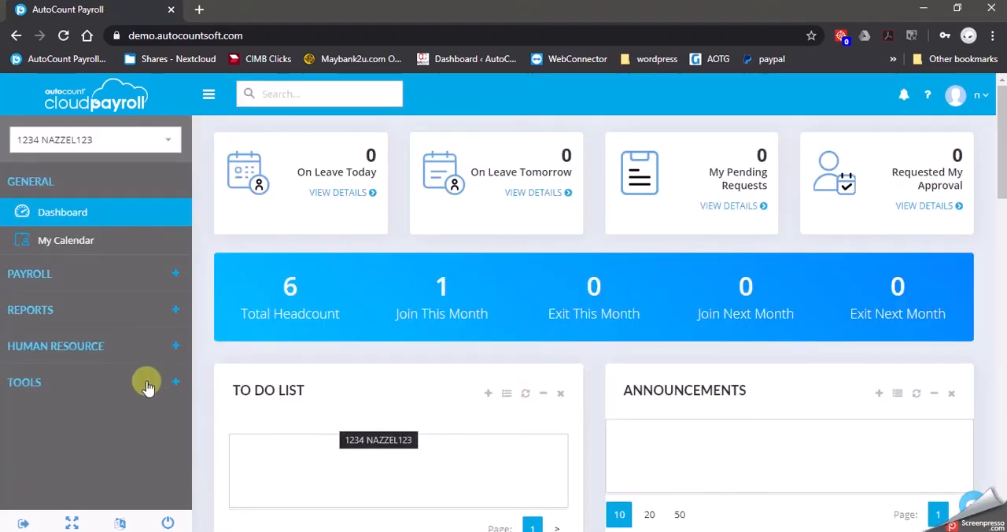
click(159, 384)
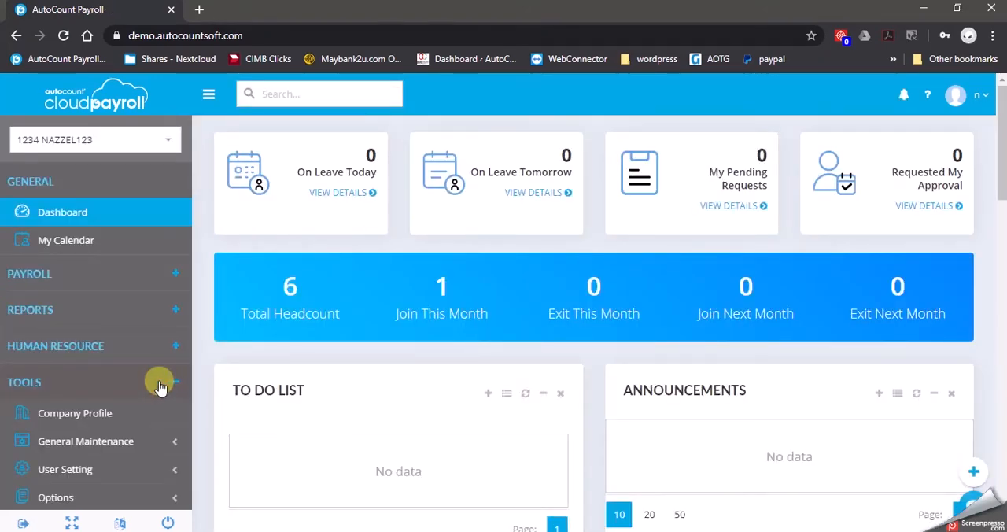
scroll(149, 401, down, 1)
click(118, 435)
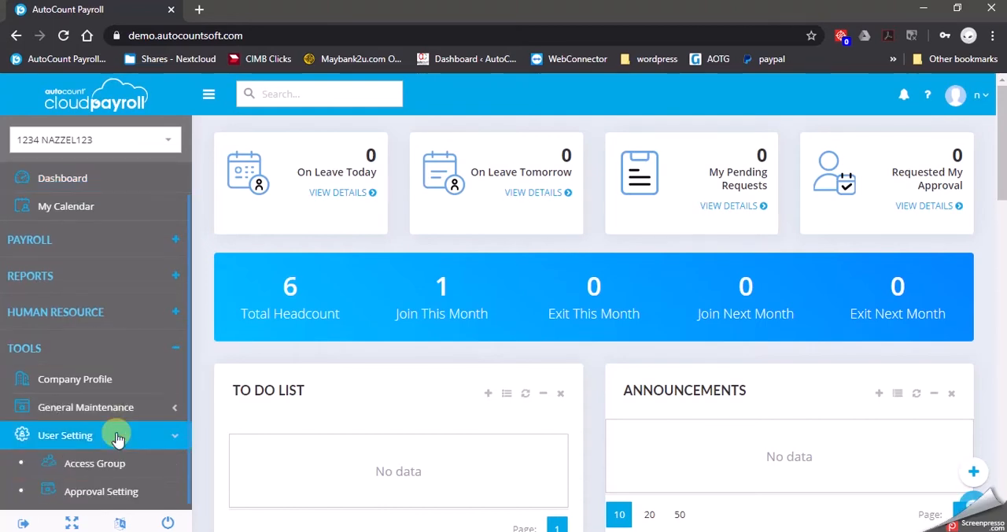
scroll(126, 434, down, 1)
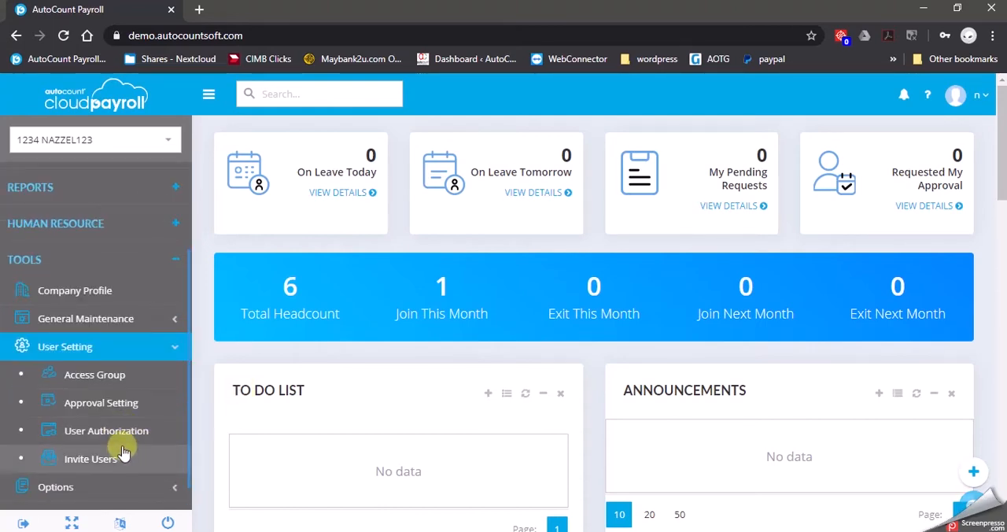
click(126, 463)
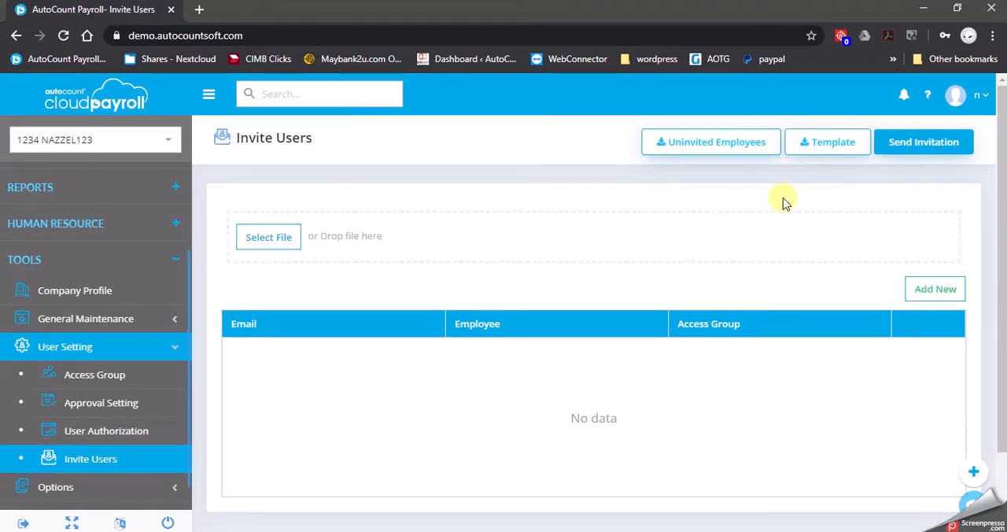
Download the uninvited employees list, open UserInvitation.xlsx in Excel, and enable editing.
click(767, 151)
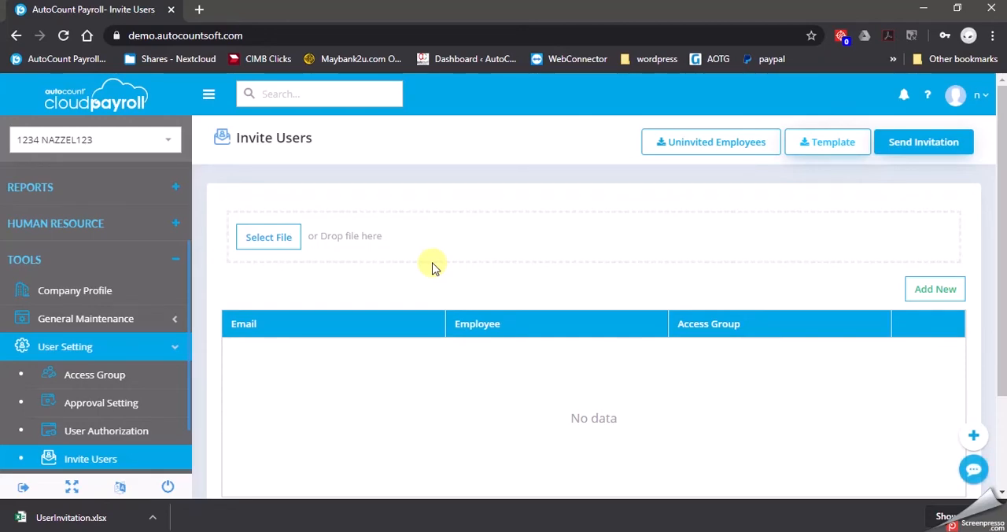
click(83, 518)
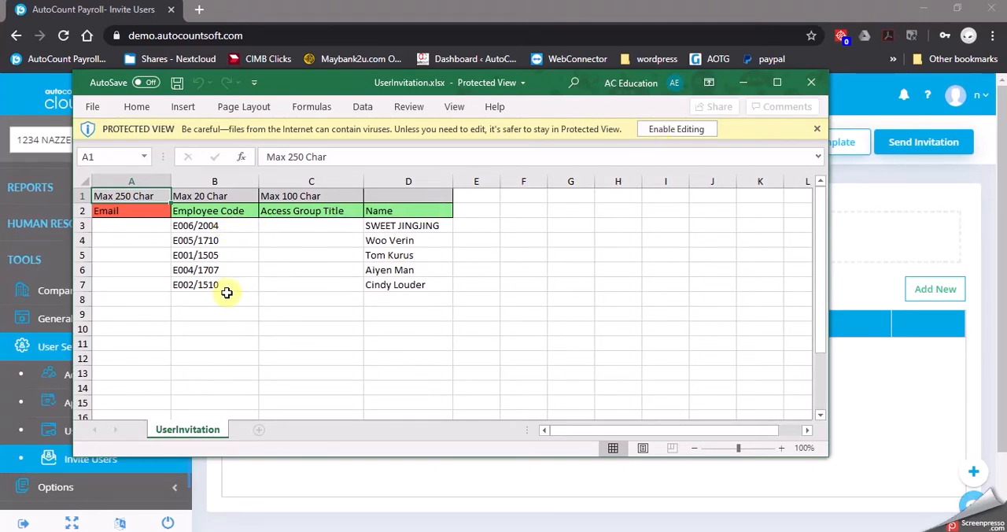
click(696, 130)
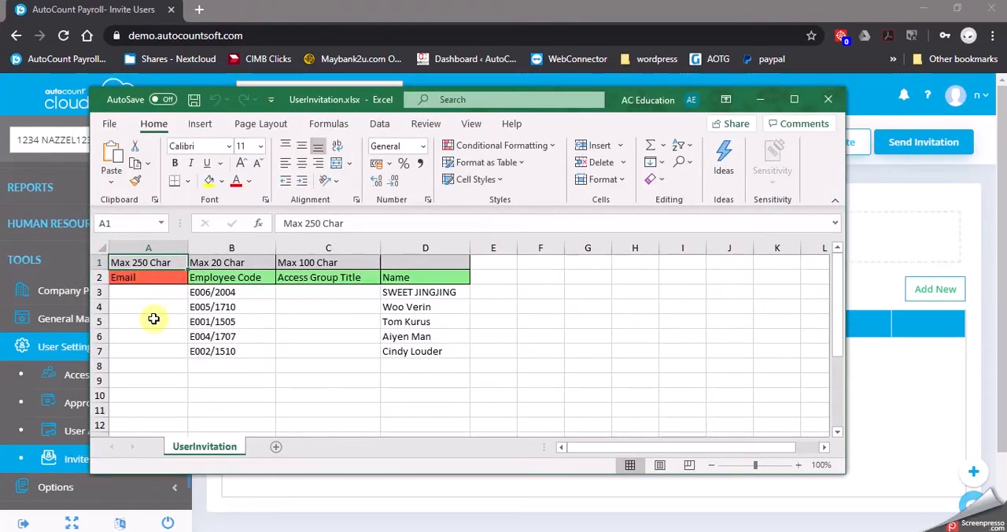
Enter the invitee's e-mail address in cell A7 of the UserInvitation sheet.
click(146, 353)
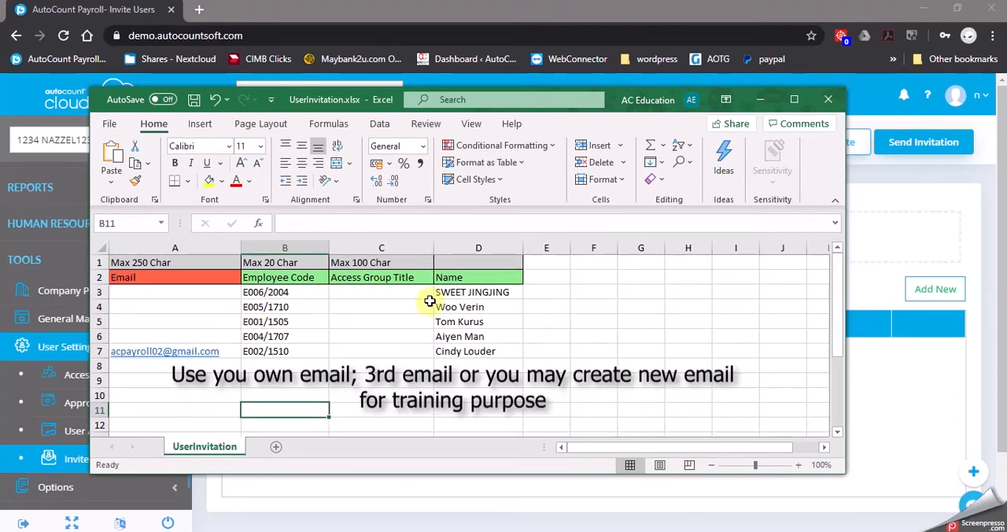
click(234, 352)
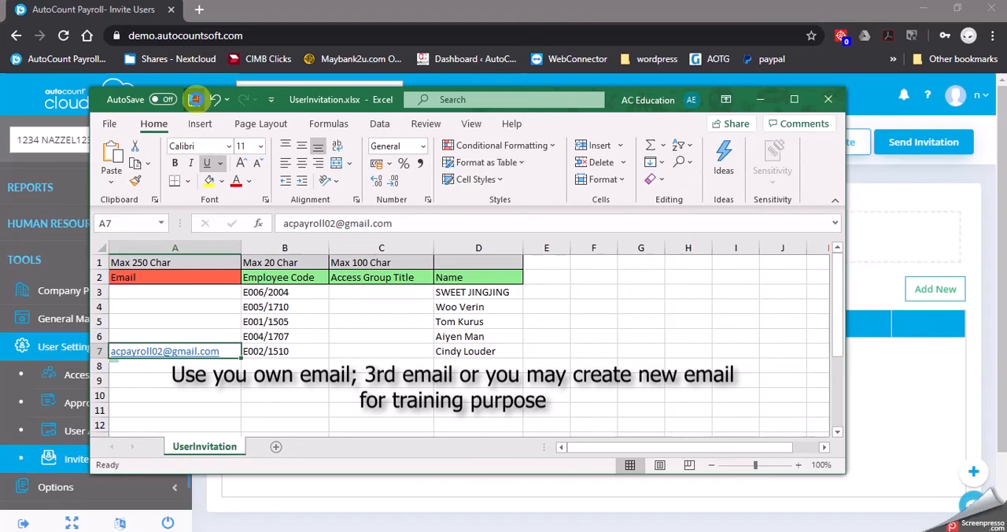
Close the workbook and load UserInvitation.xlsx into the Invite Users list.
click(825, 100)
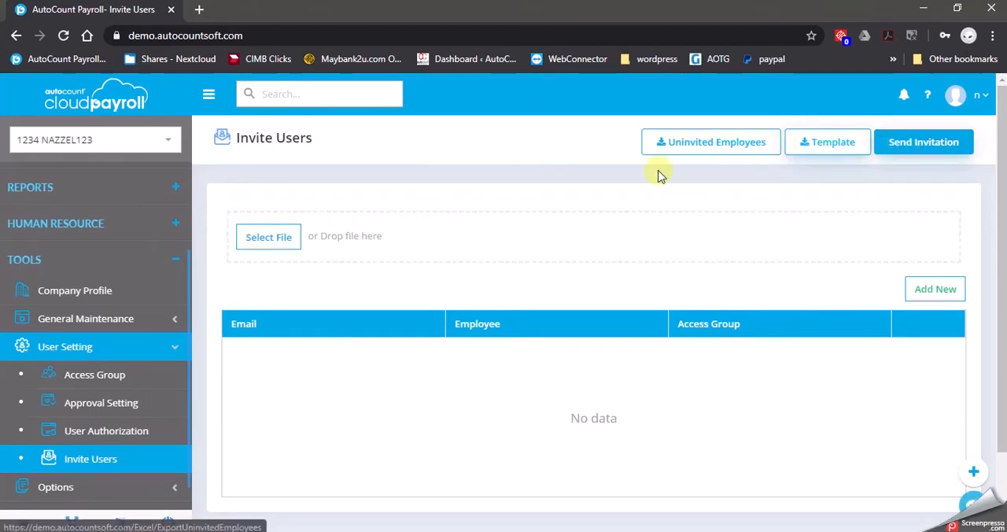
click(268, 240)
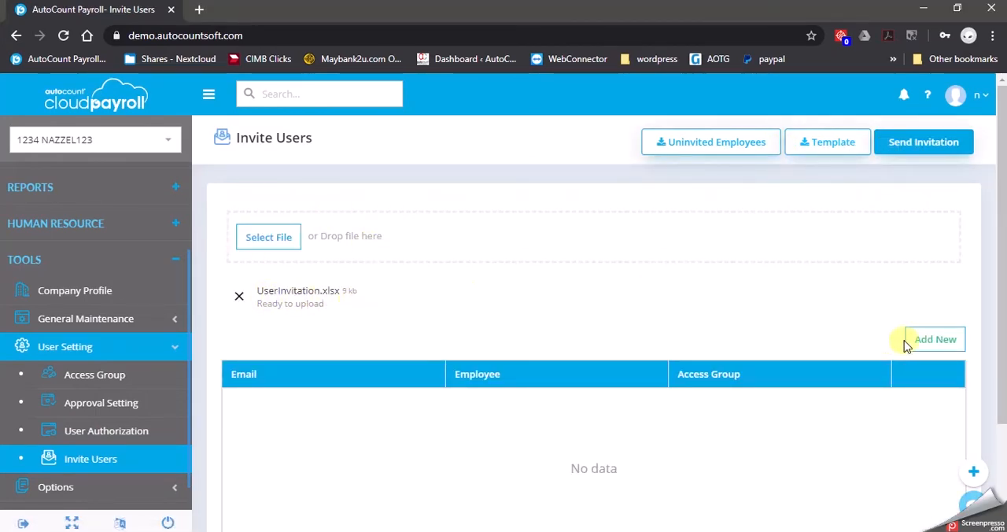
click(936, 144)
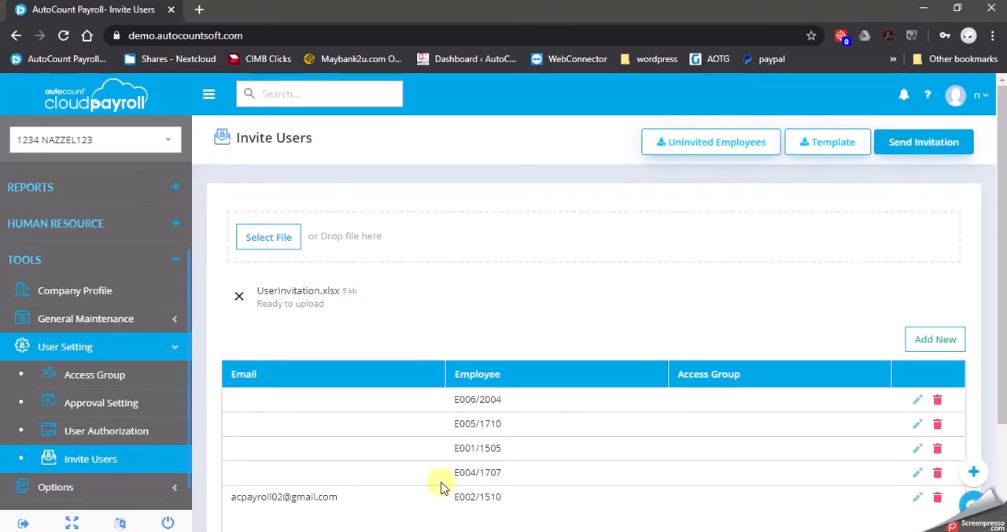
Assign the STAFF access group to the only row with an e-mail address, save the row, and send the invitation.
scroll(441, 482, down, 1)
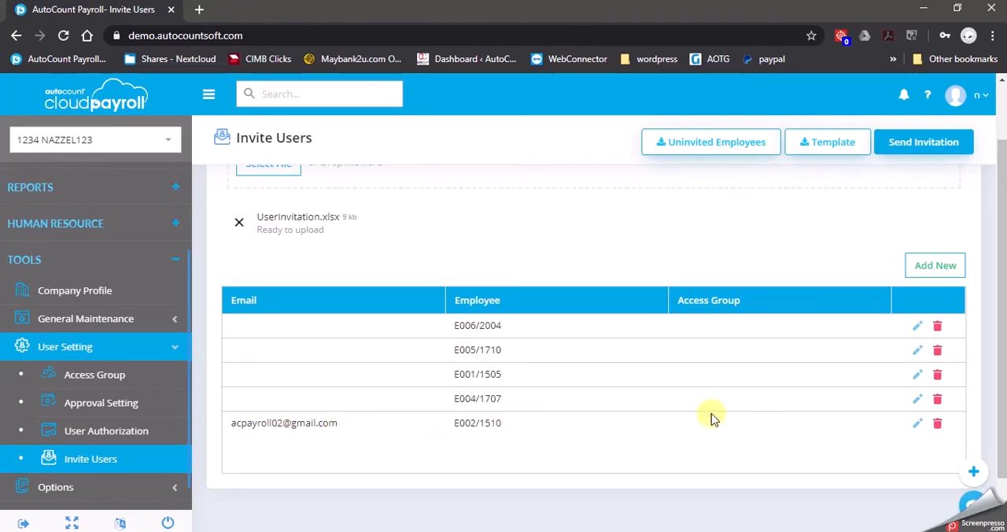
click(918, 427)
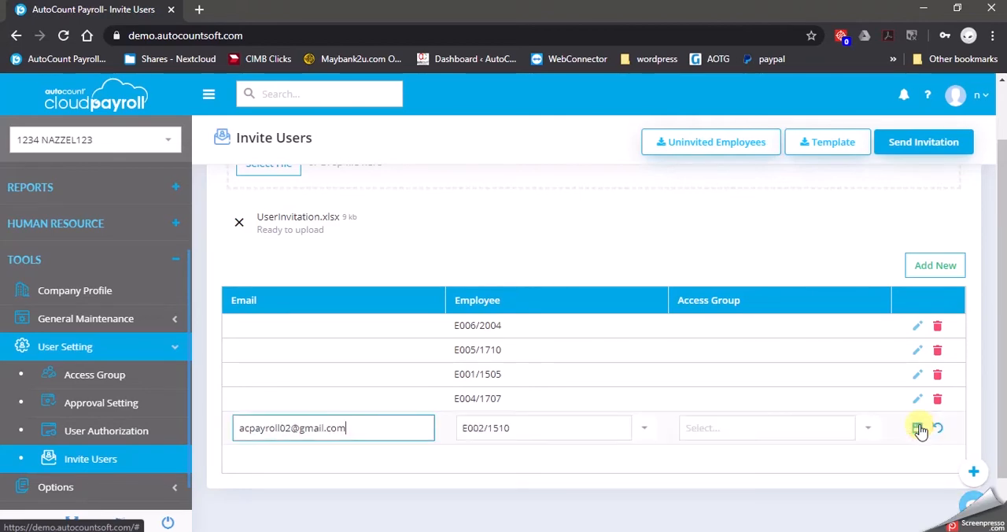
click(770, 428)
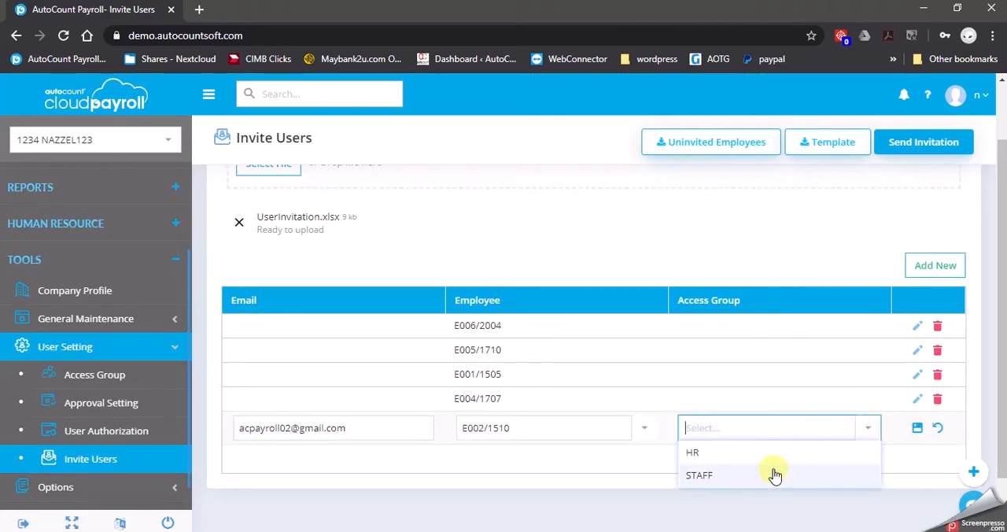
click(767, 479)
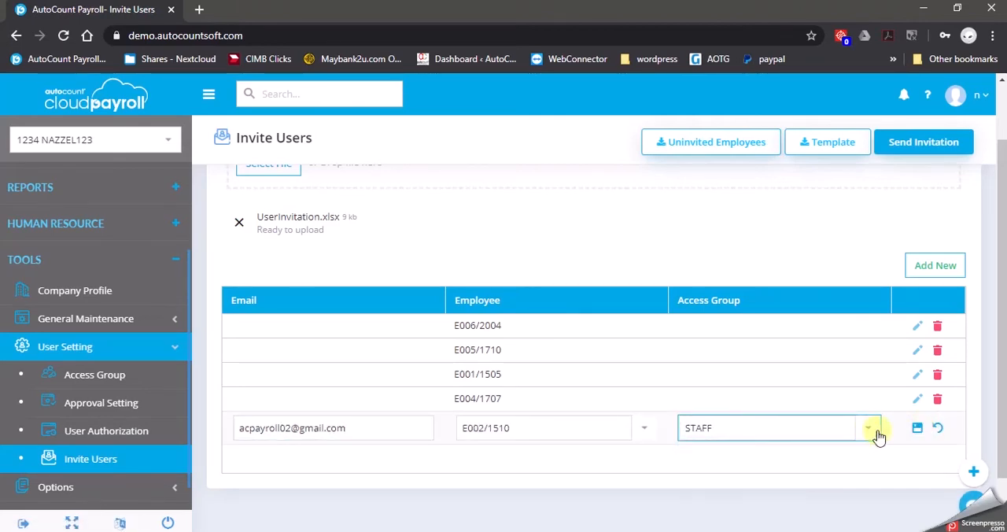
click(917, 429)
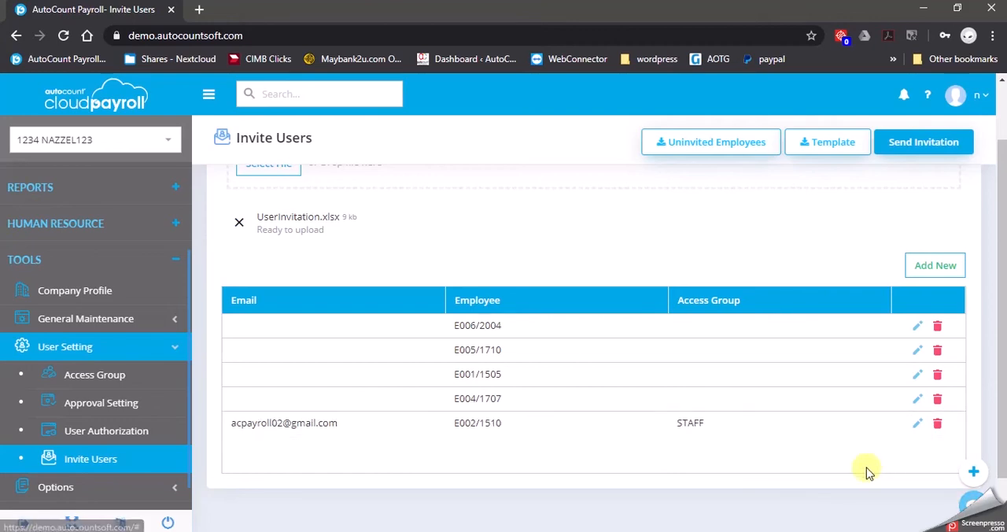
click(912, 146)
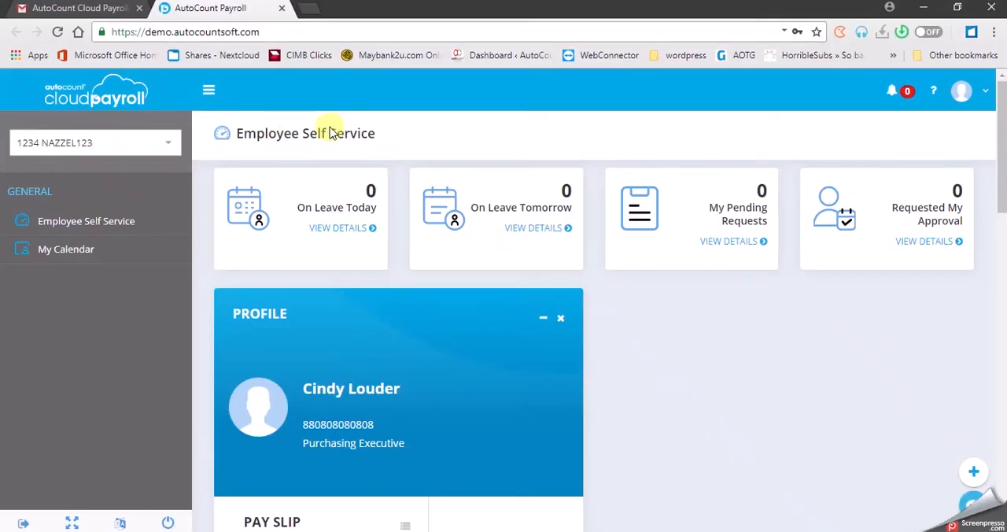
Switch to the invitee's Gmail inbox and read the newest company access invitation to 1234 NAZZEL123.
click(73, 5)
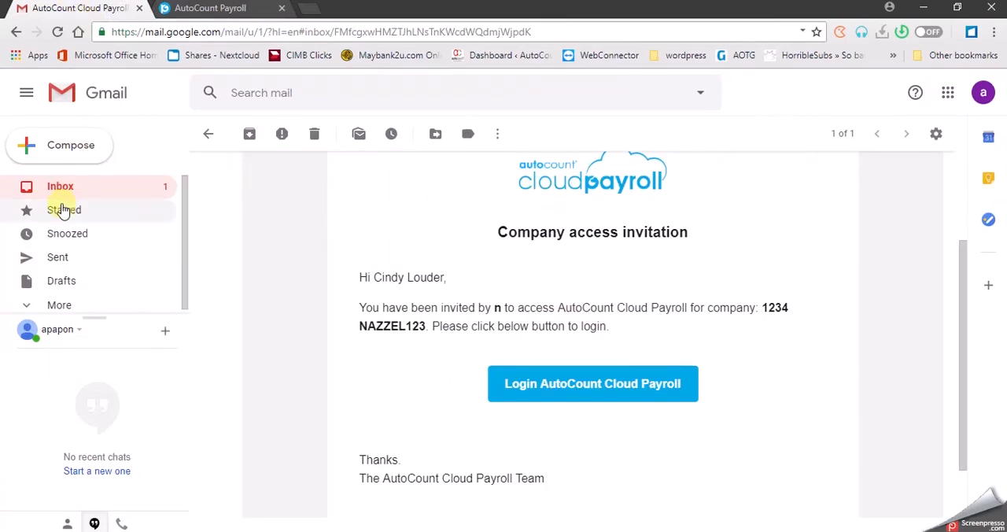
click(68, 189)
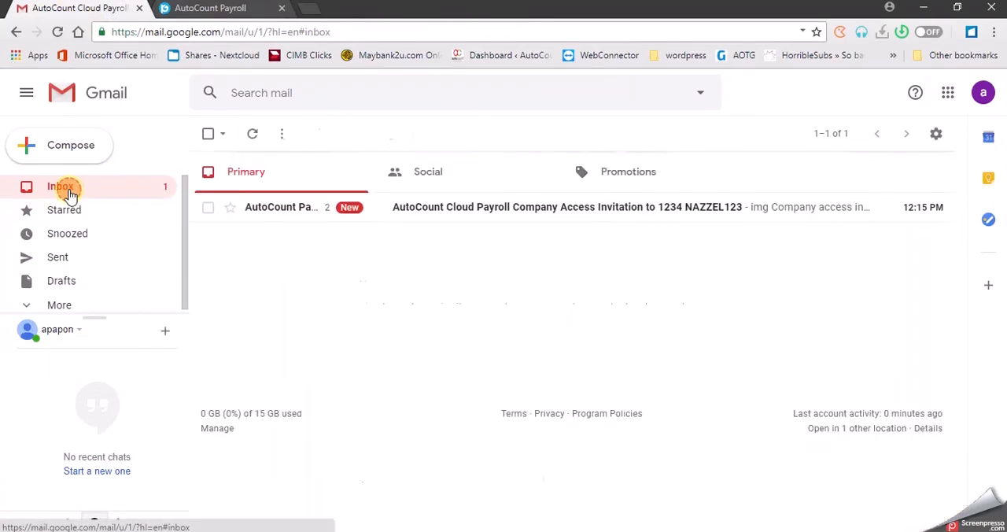
click(524, 212)
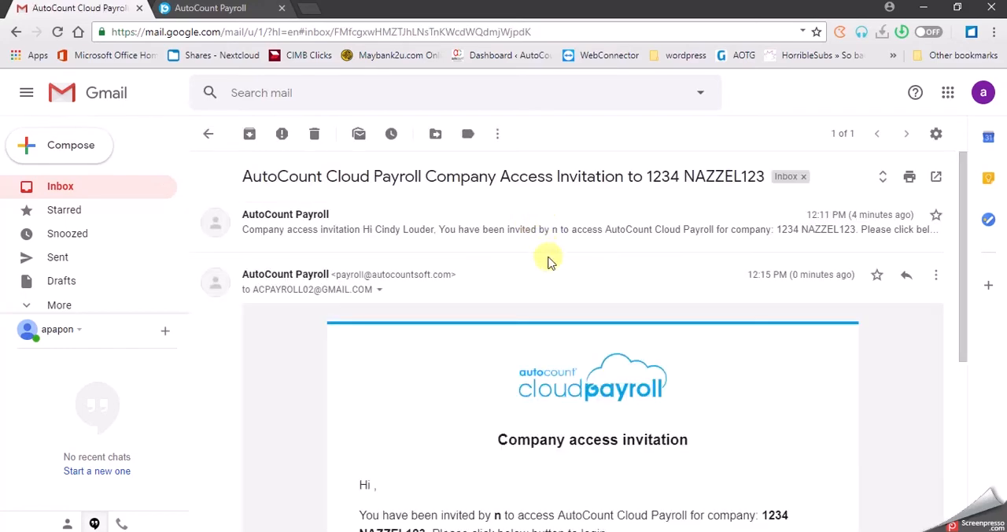
scroll(547, 261, down, 2)
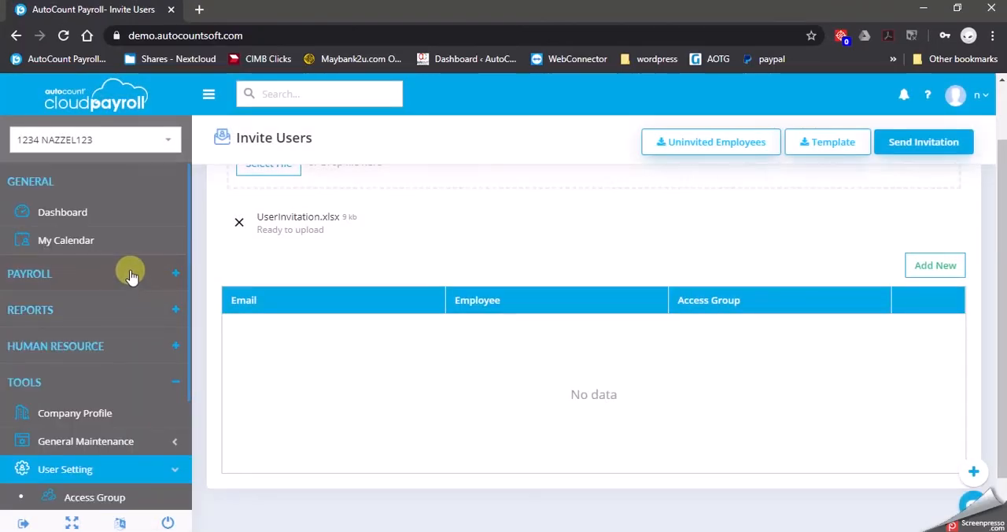
Open the first employee's record in Employee Maintenance in the payroll company and view its Invite User section.
click(132, 273)
click(120, 307)
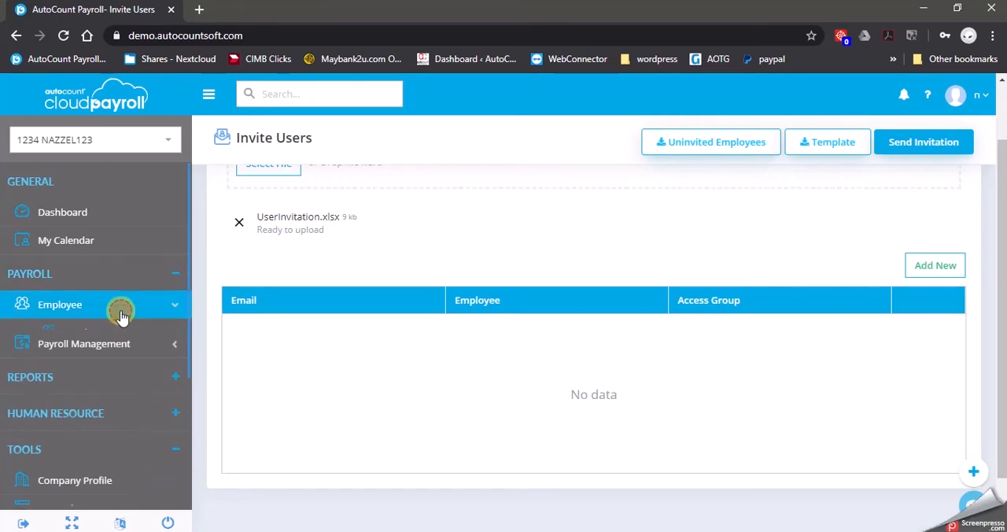
click(133, 339)
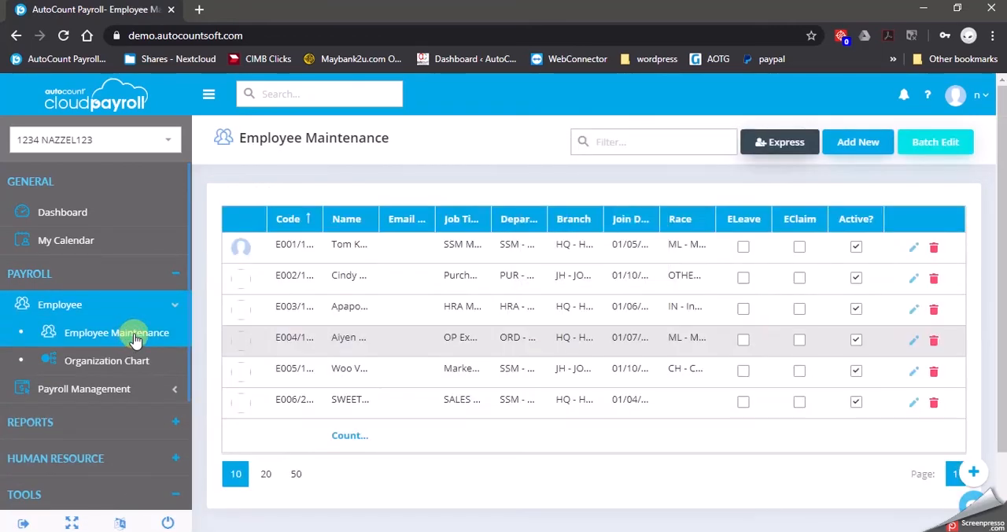
click(914, 248)
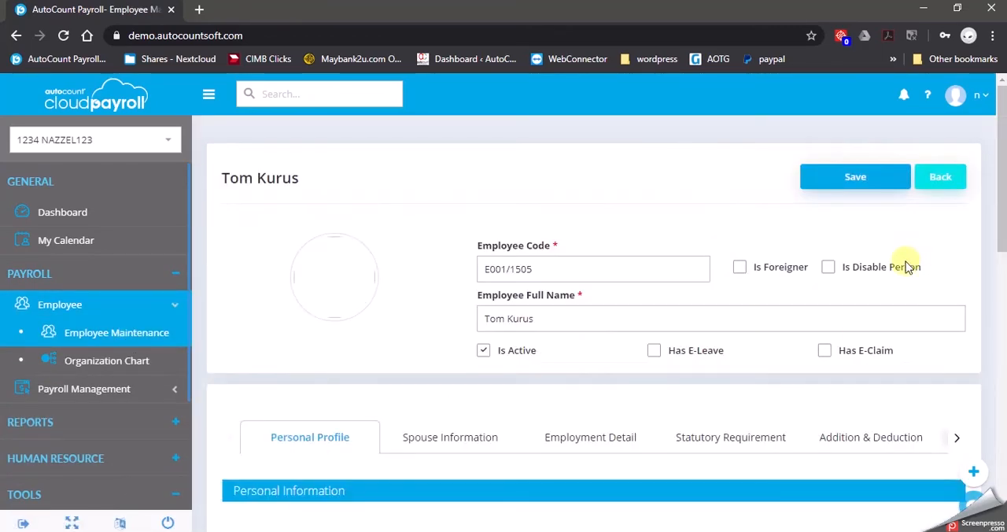
click(954, 438)
click(954, 438)
scroll(917, 373, down, 2)
scroll(919, 346, up, 2)
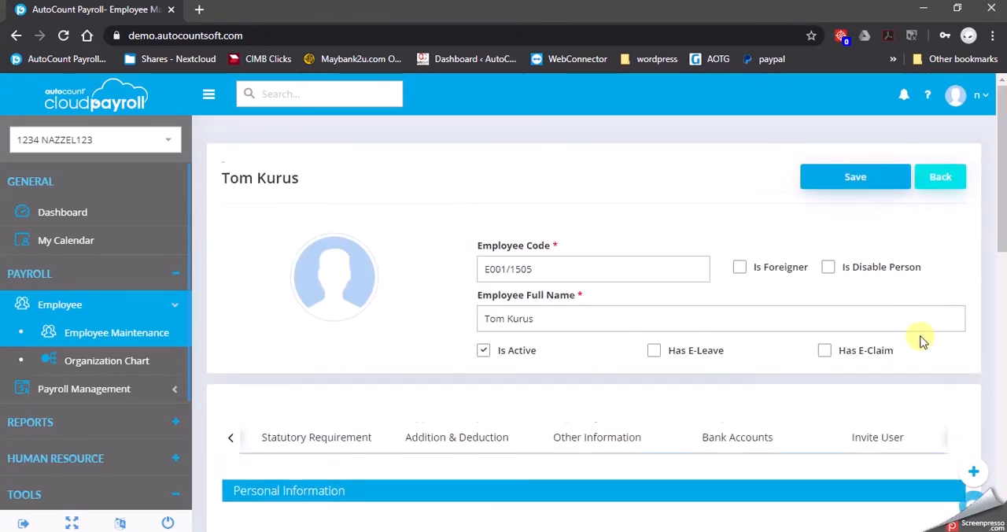
scroll(928, 330, down, 2)
click(885, 289)
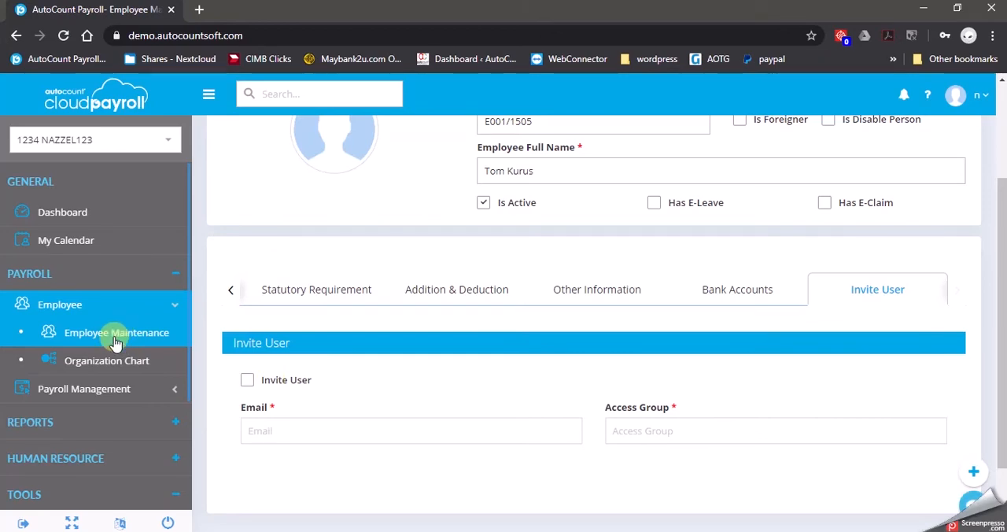
Return to the Invite Users page, check the e-mail entry in cell A7 of the UserInvitation workbook, and close it.
scroll(118, 334, down, 2)
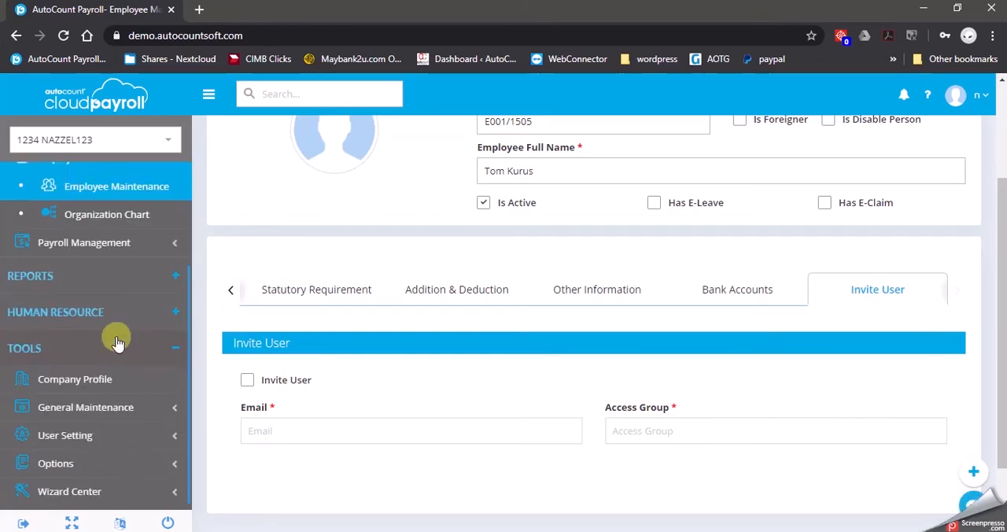
click(109, 435)
scroll(111, 434, down, 2)
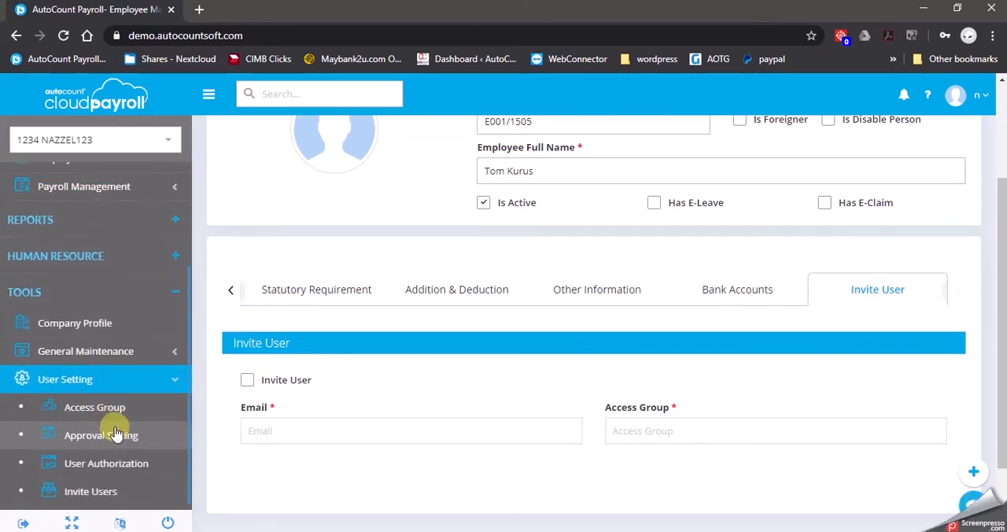
click(118, 435)
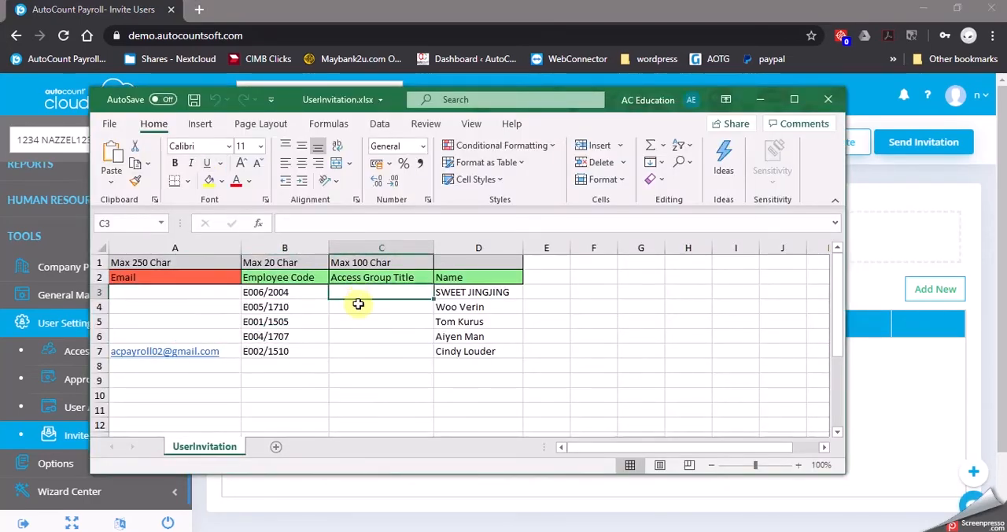
click(231, 353)
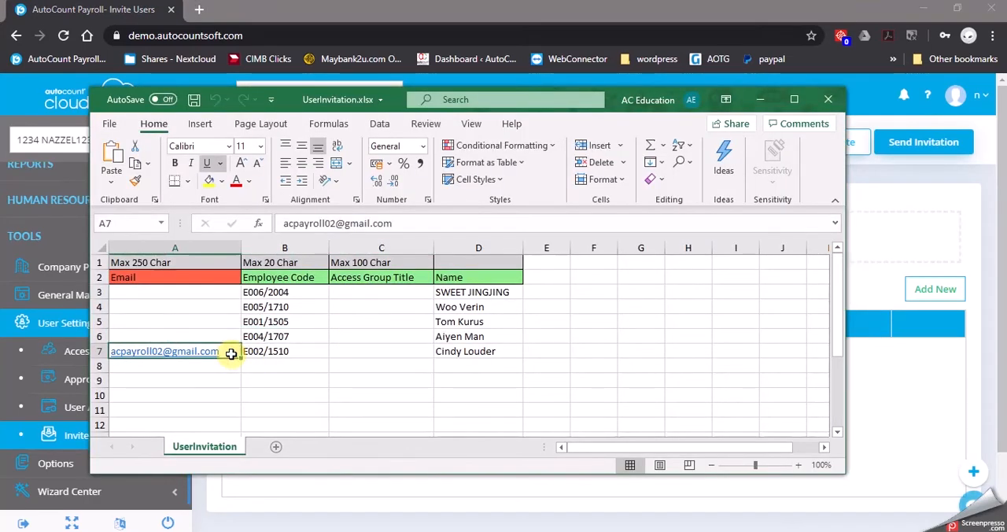
click(826, 100)
Load UserInvitation.xlsx from the desktop into the Invite Users list again and try to send the invitations.
click(282, 247)
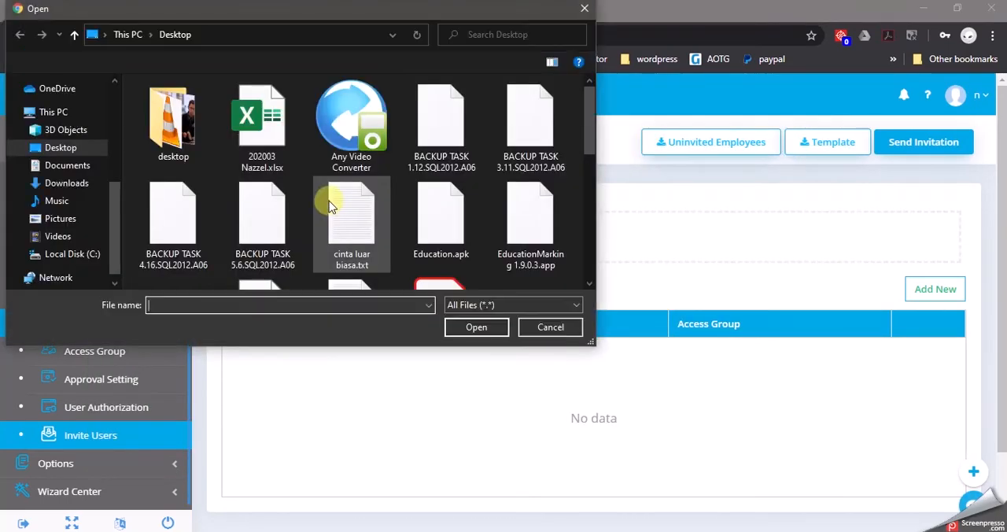
scroll(385, 176, down, 10)
double_click(340, 173)
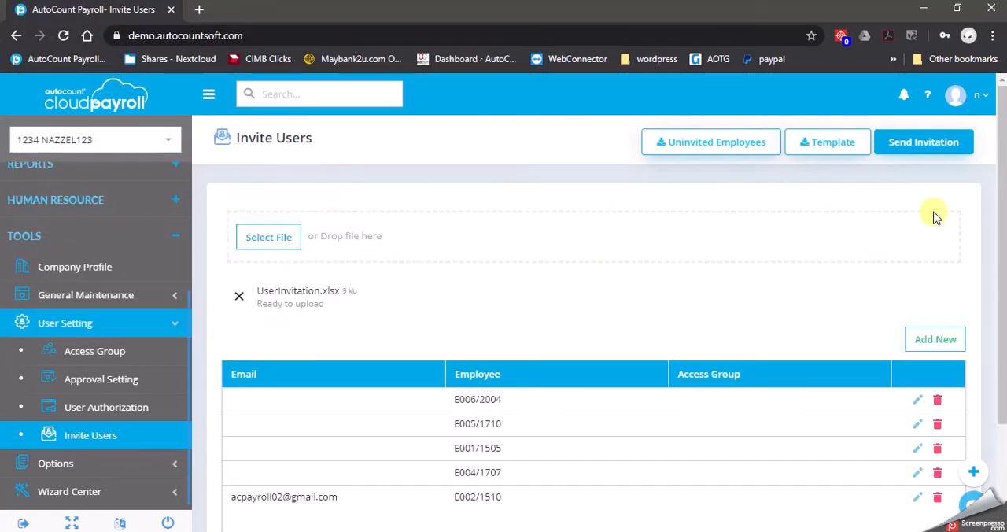
click(931, 149)
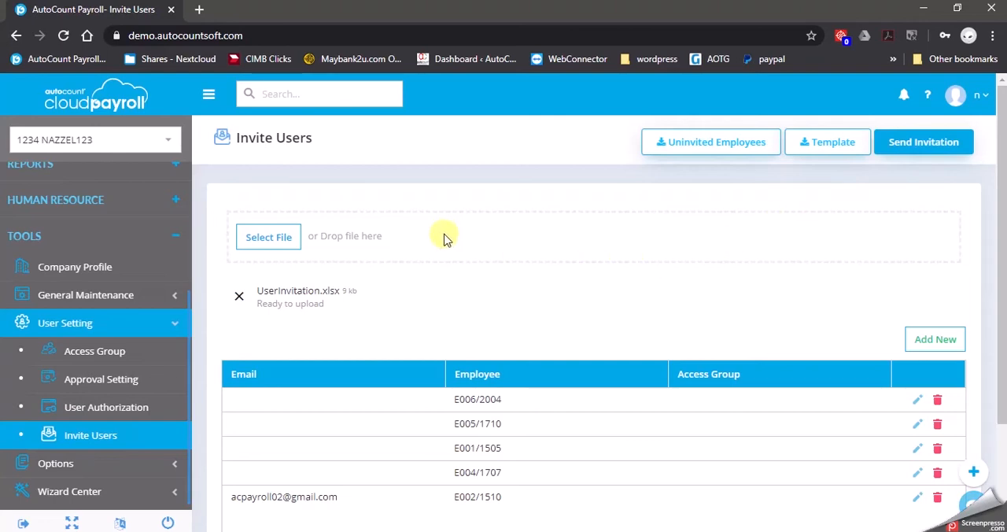
Go to User Maintenance in the Subscription Portal and expand company 1234 NAZZEL123 to review its users.
scroll(122, 310, up, 1)
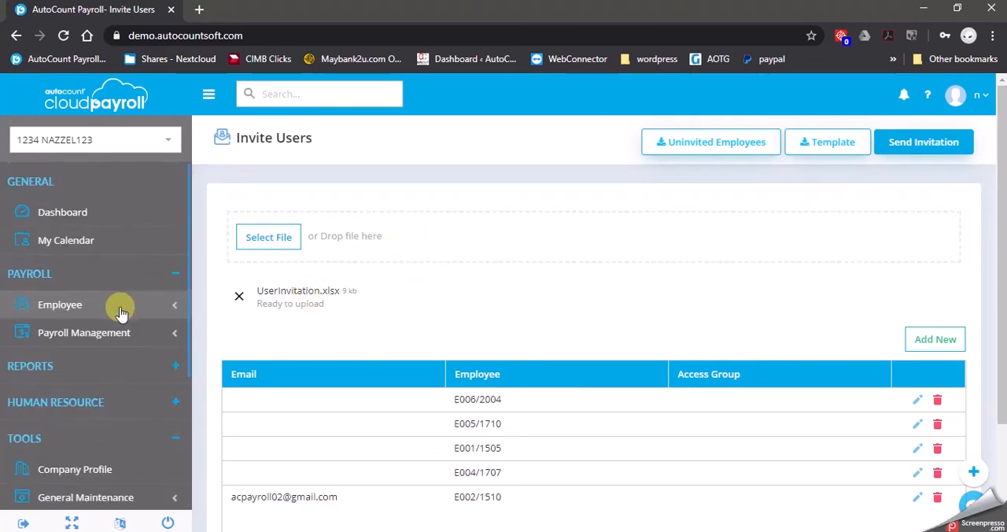
click(111, 99)
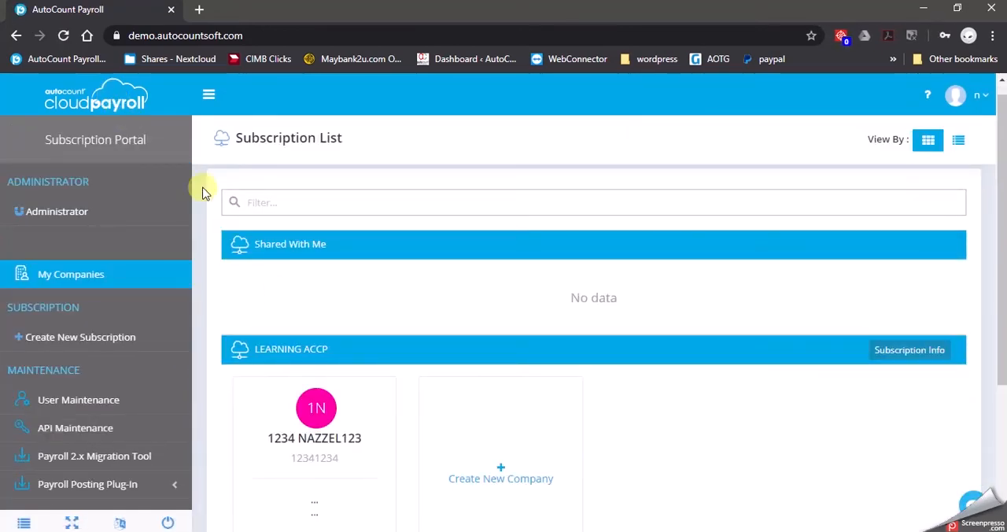
click(106, 401)
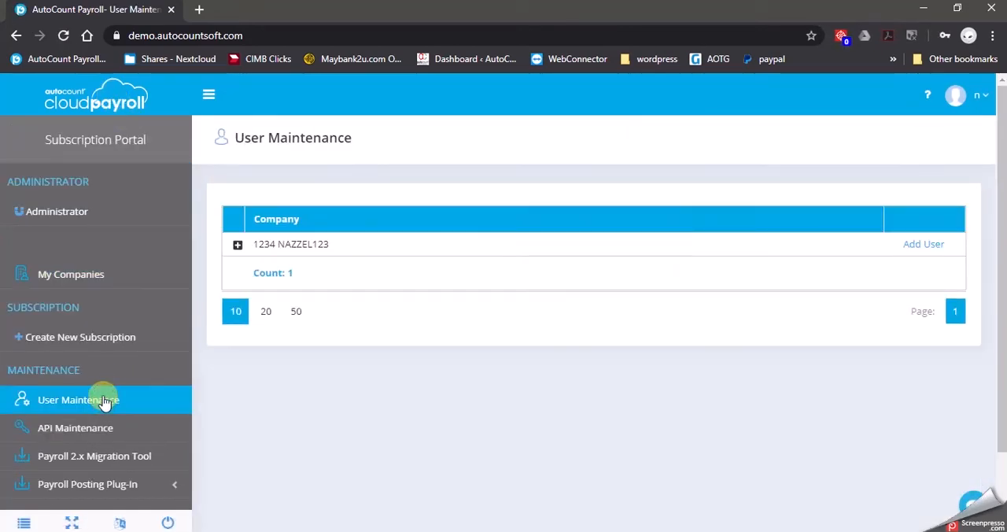
click(238, 246)
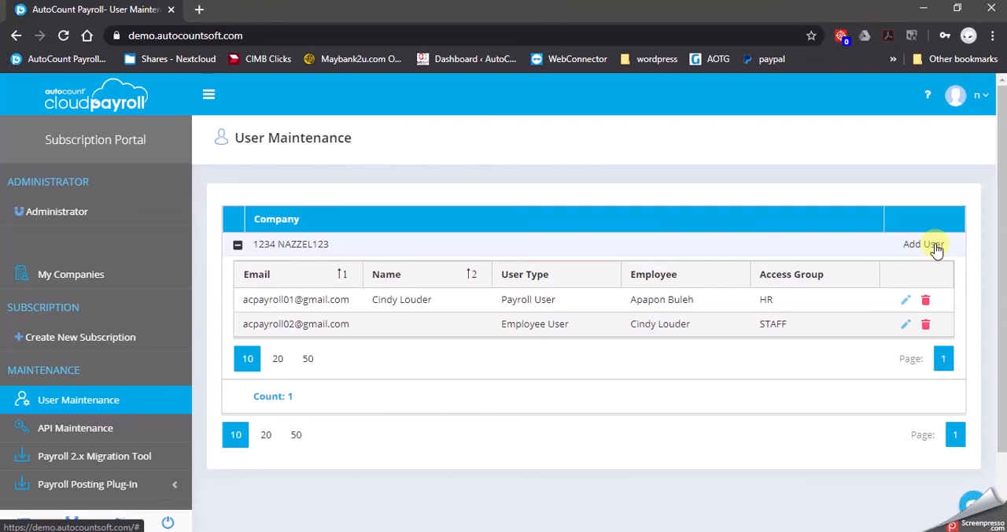
Reopen company 1234 NAZZEL123 from My Companies and review the users listed under User Authorization in its user settings.
click(132, 284)
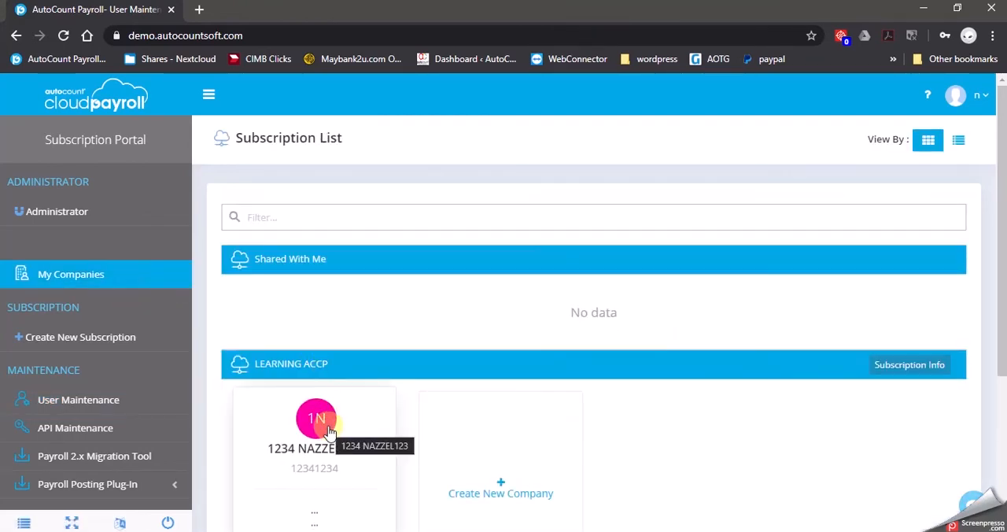
click(328, 429)
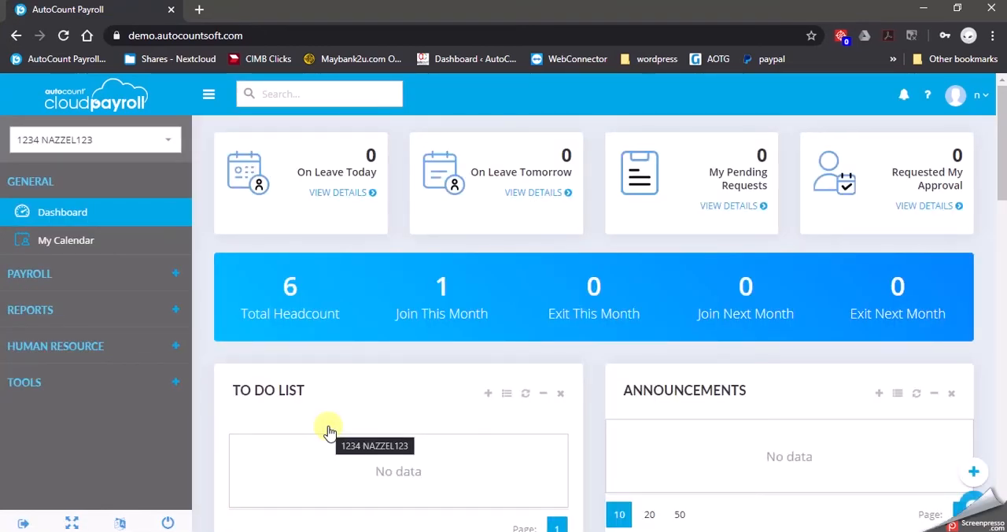
click(156, 377)
scroll(149, 393, down, 1)
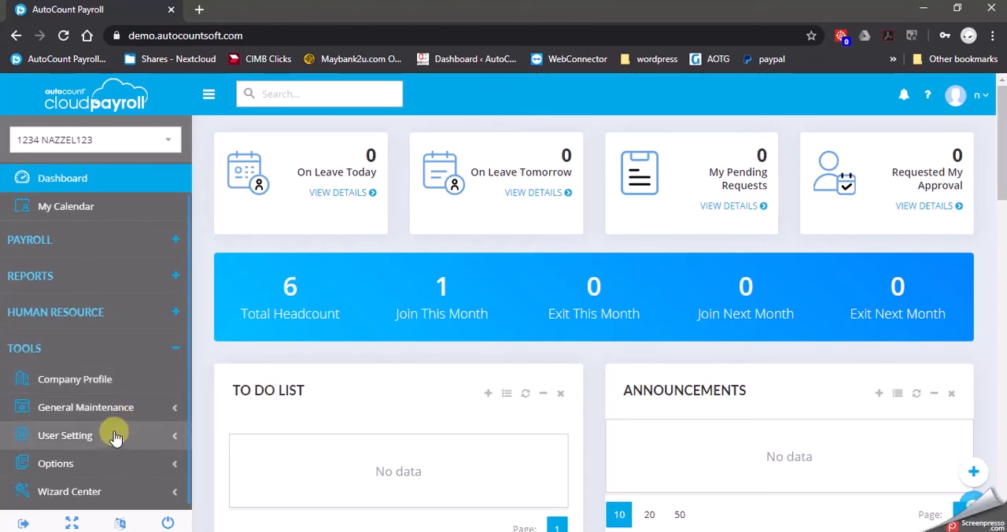
click(116, 437)
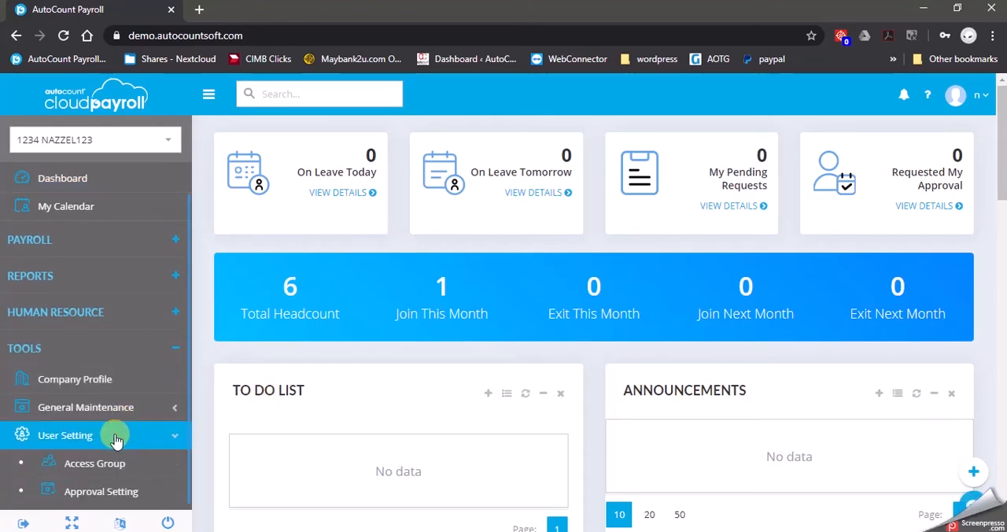
scroll(126, 462, down, 3)
click(144, 416)
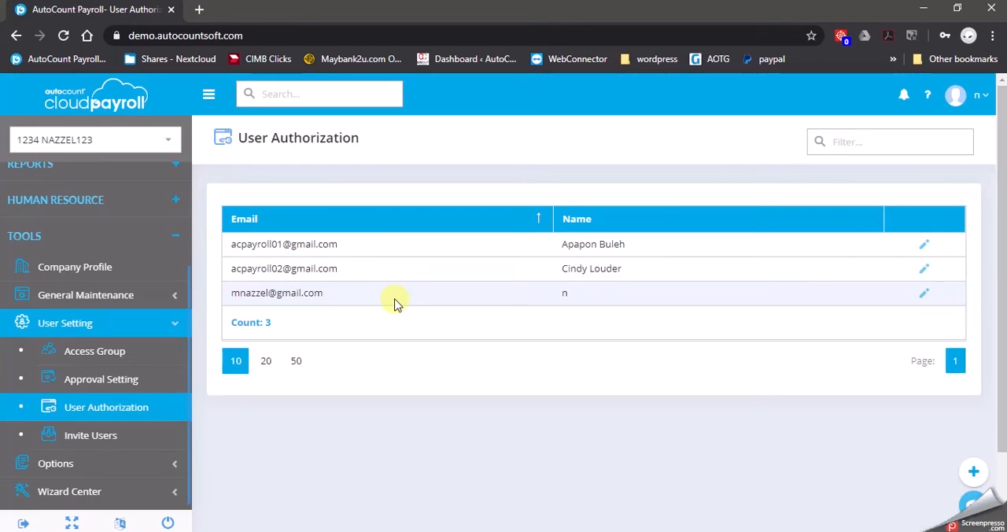
click(402, 244)
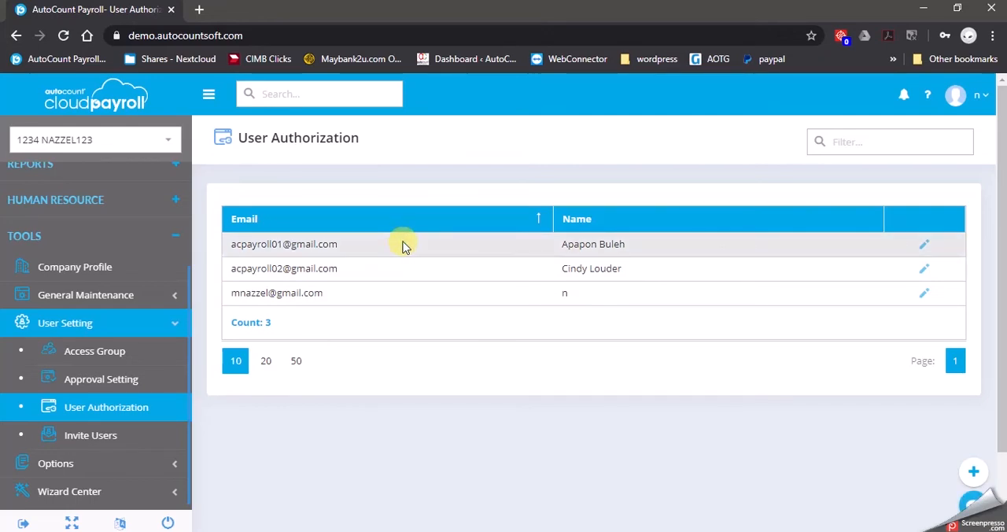
Authorize the user in the HR access group for the MANAGERIAL and STANDARD employee groups and save.
click(617, 277)
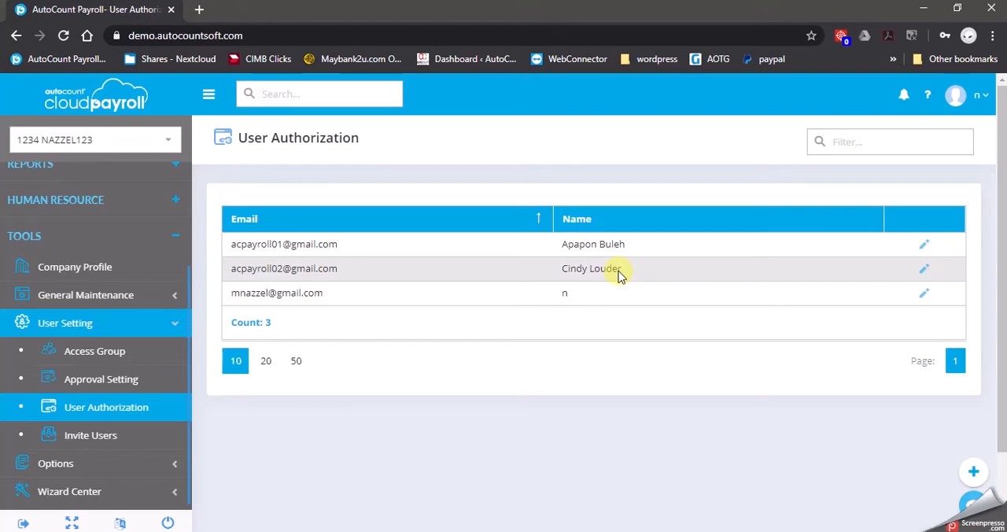
click(925, 247)
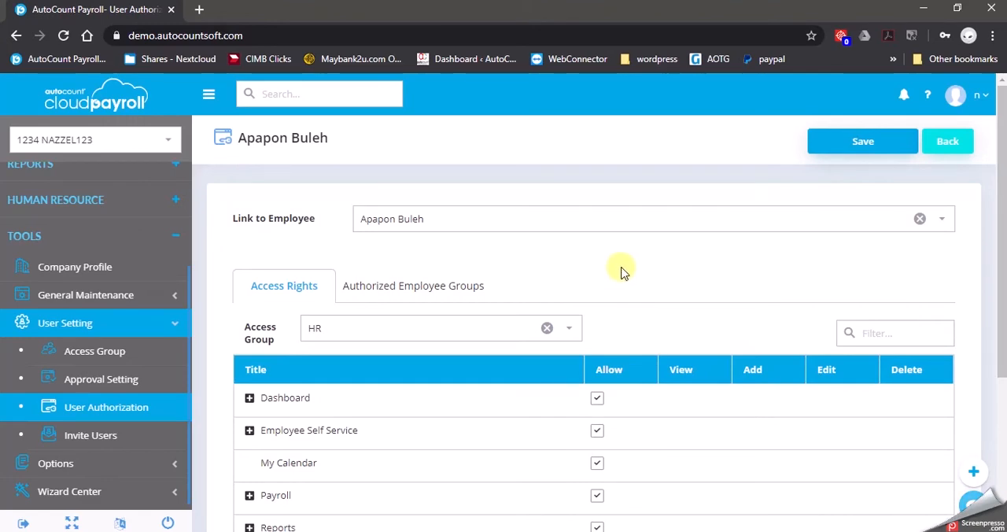
click(402, 291)
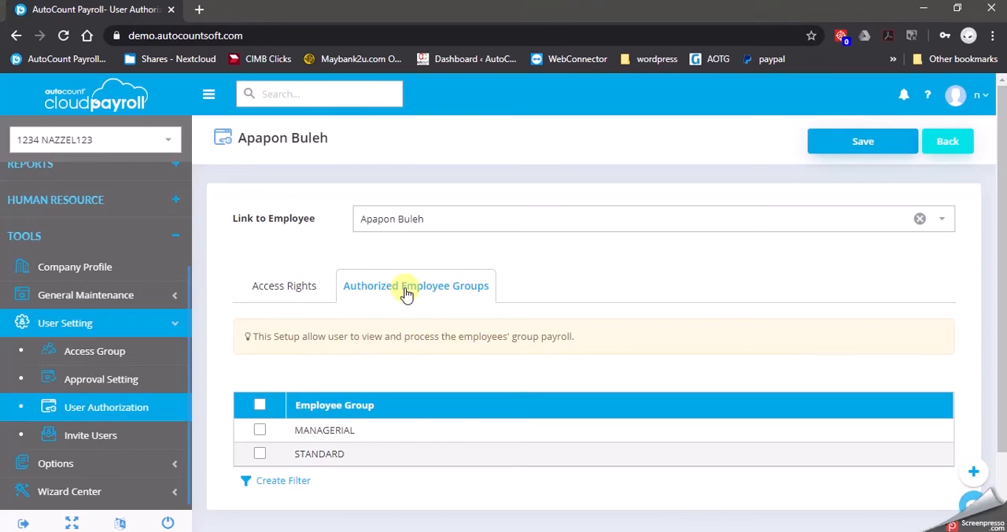
click(259, 405)
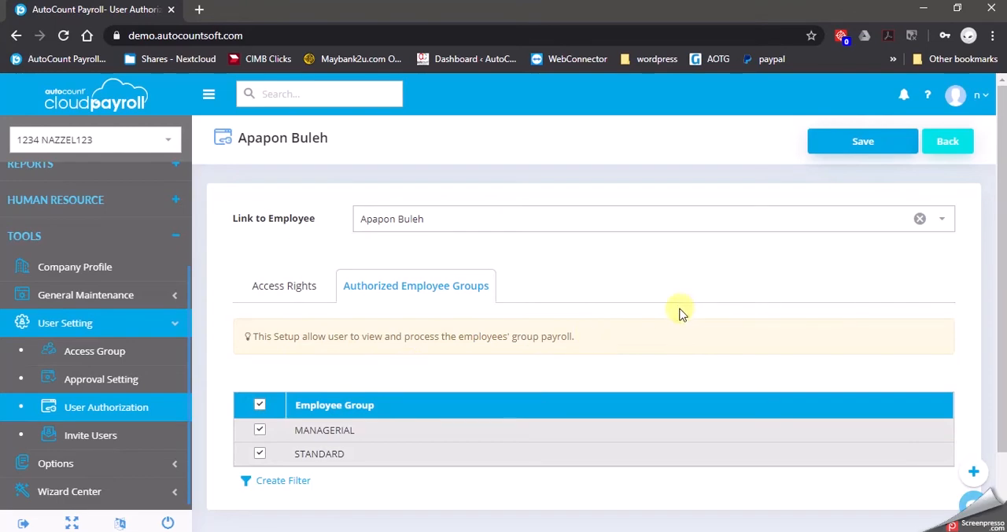
click(879, 135)
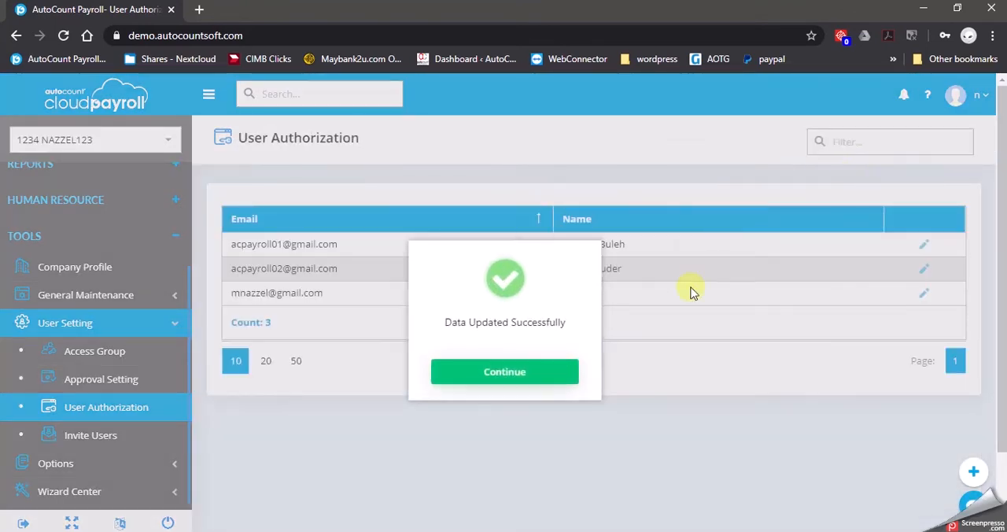
click(550, 376)
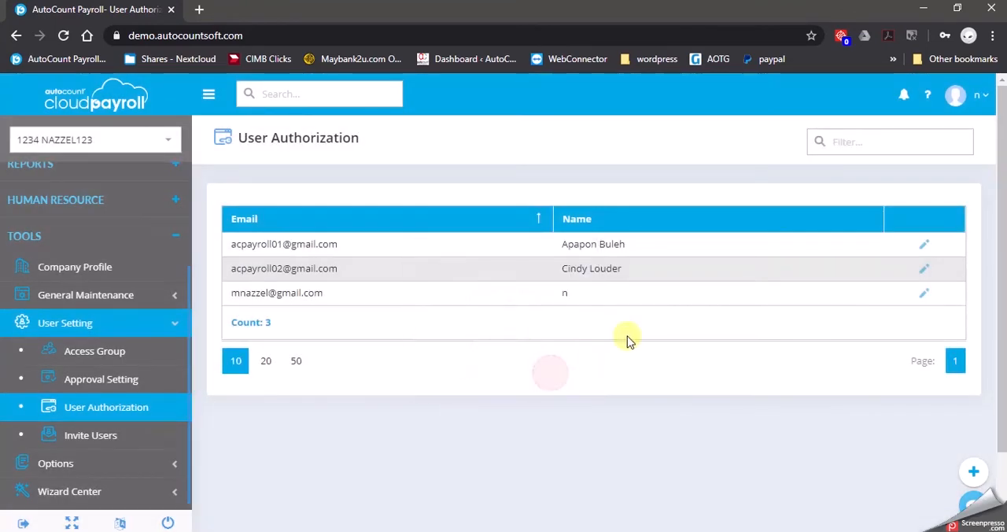
Authorize the user in the STAFF access group for the MANAGERIAL and STANDARD employee groups and save.
click(926, 269)
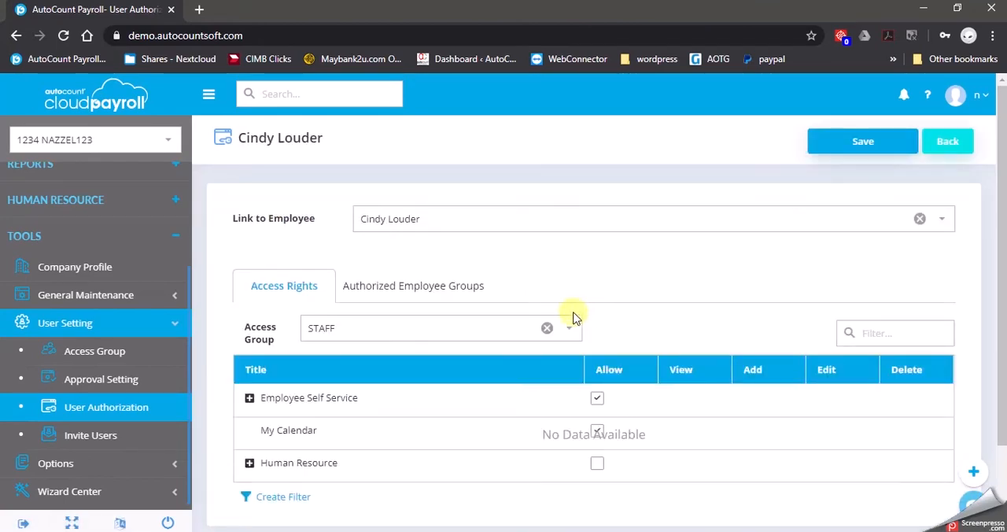
click(407, 290)
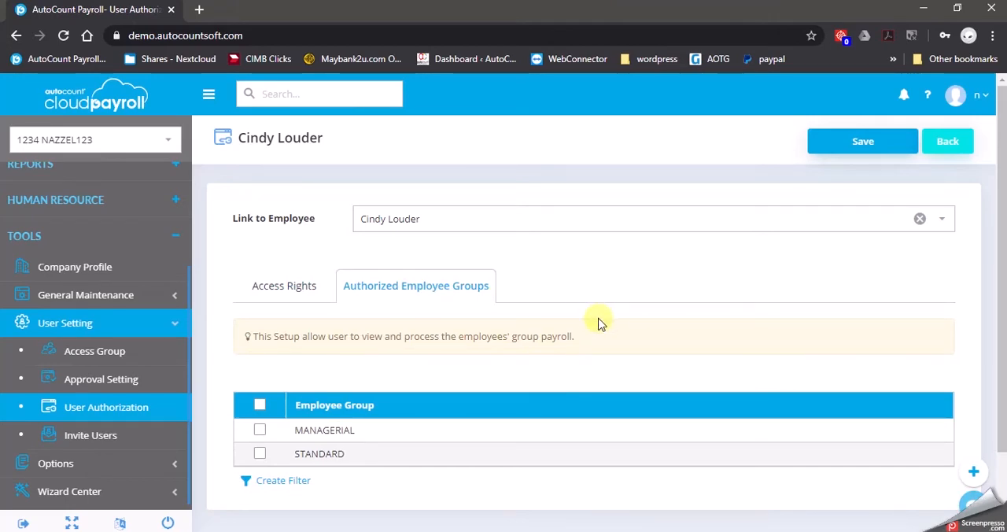
click(260, 406)
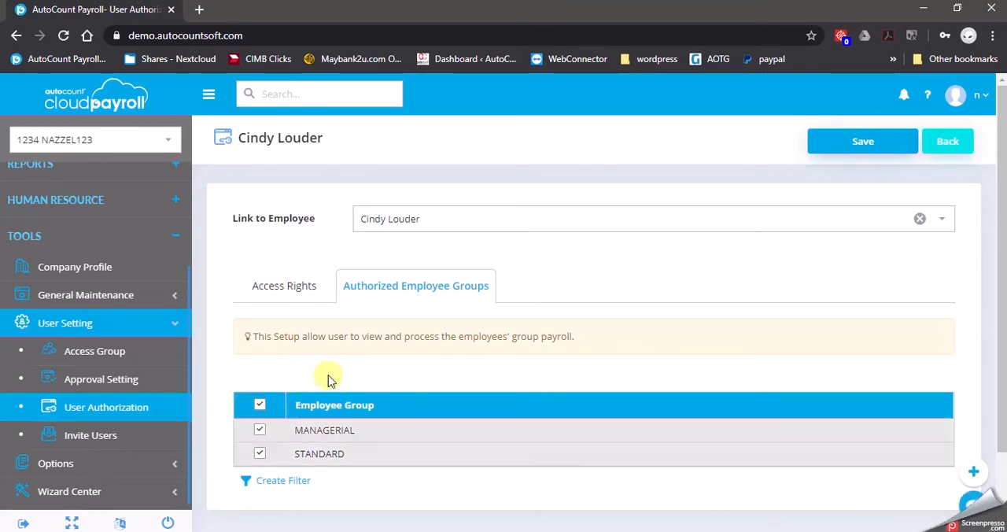
click(857, 146)
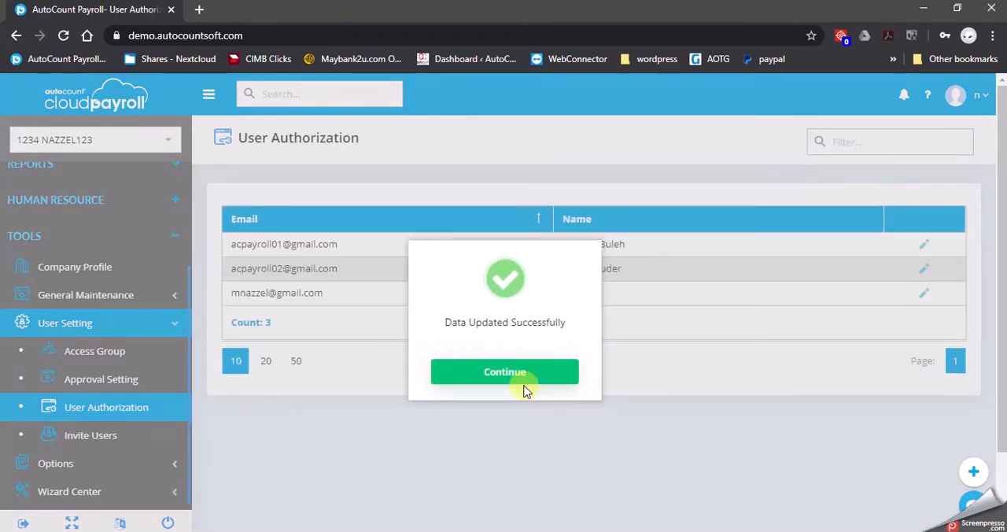
click(524, 376)
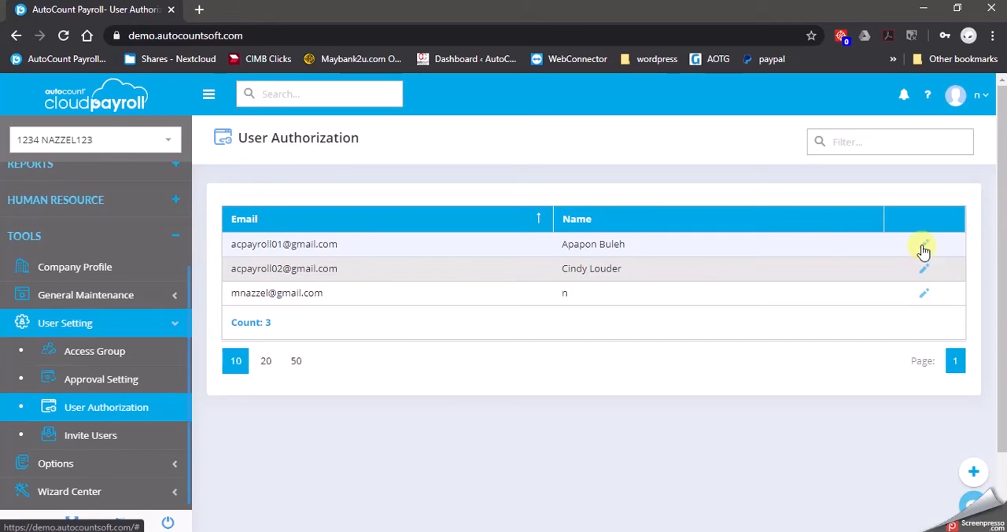
Recheck the HR user's authorized employee groups, leave the record without changes and return to the company Dashboard.
click(923, 248)
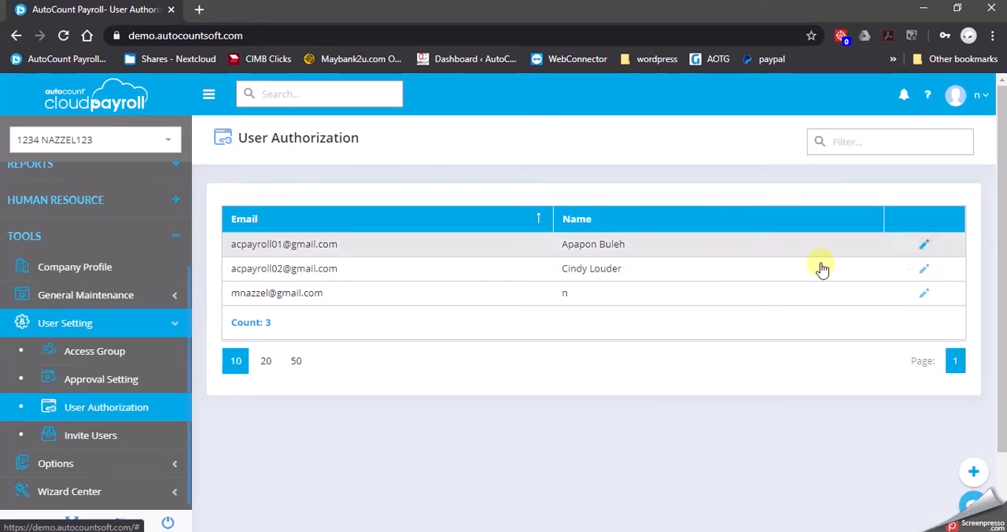
click(459, 290)
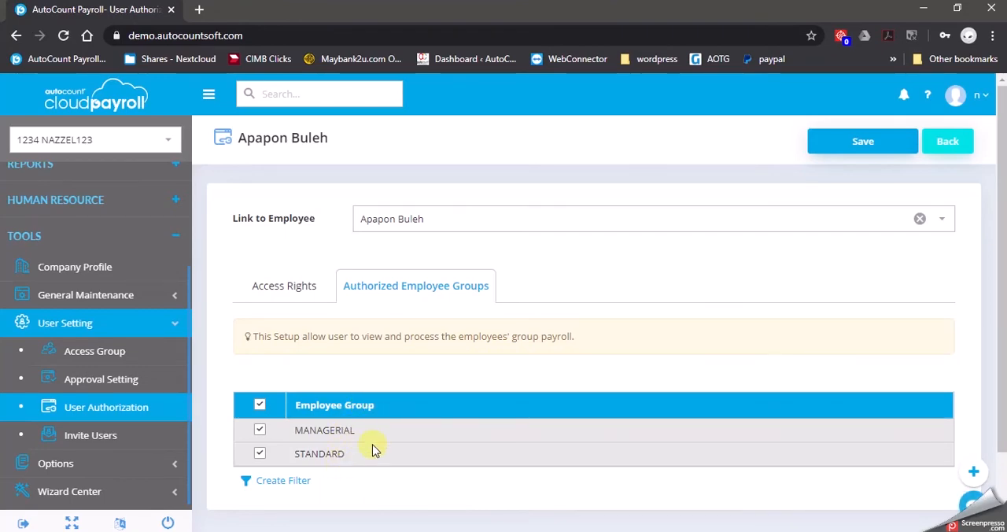
click(950, 143)
scroll(79, 213, up, 2)
click(78, 221)
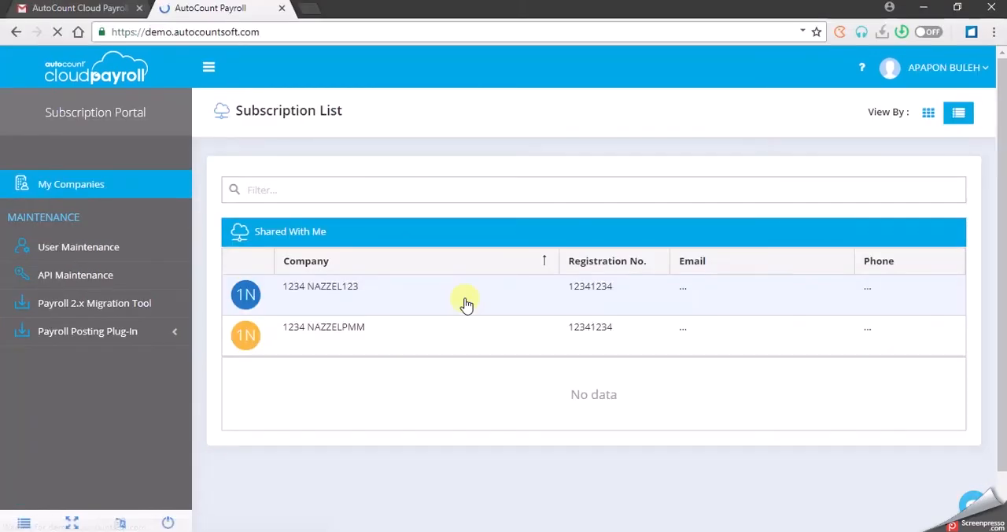
click(466, 304)
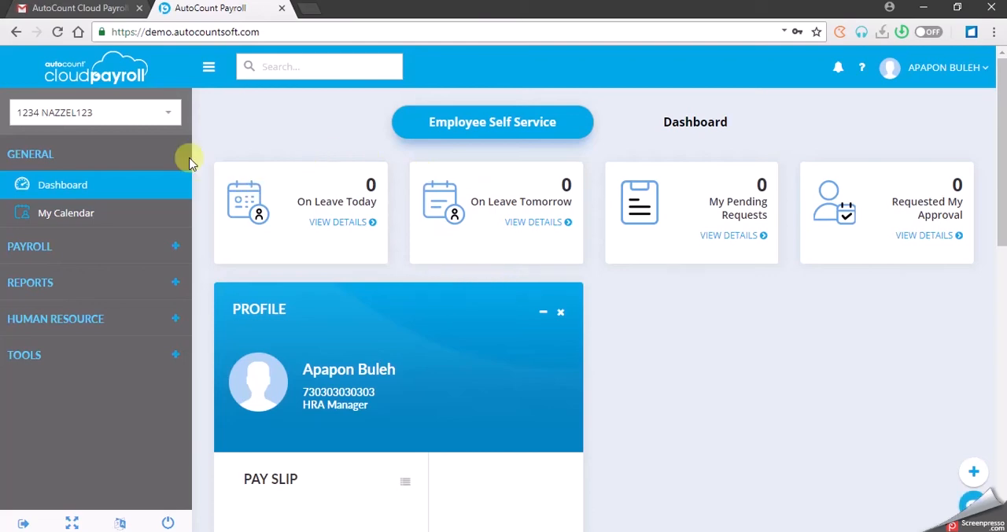
In the HR user's own session, expand Payroll, Reports and Human Resource to review the available functions.
click(111, 249)
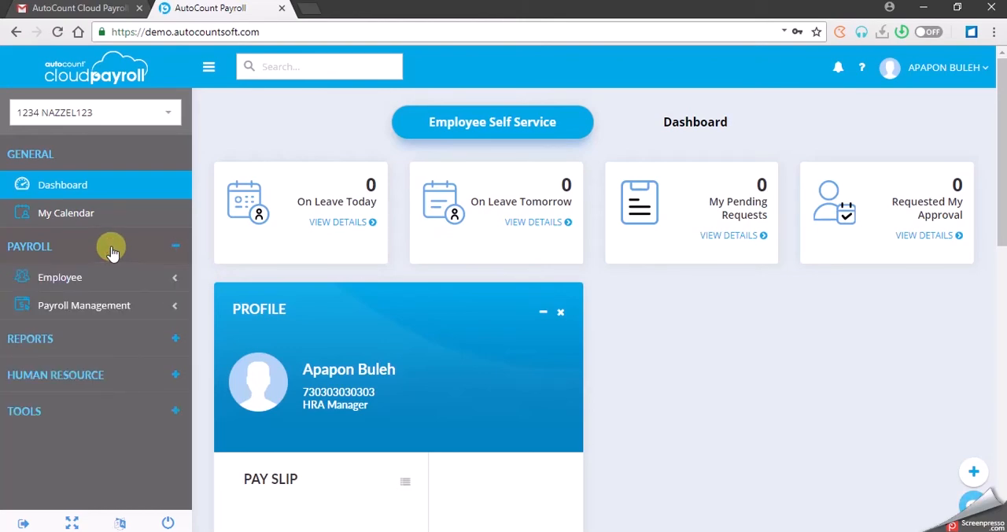
click(105, 344)
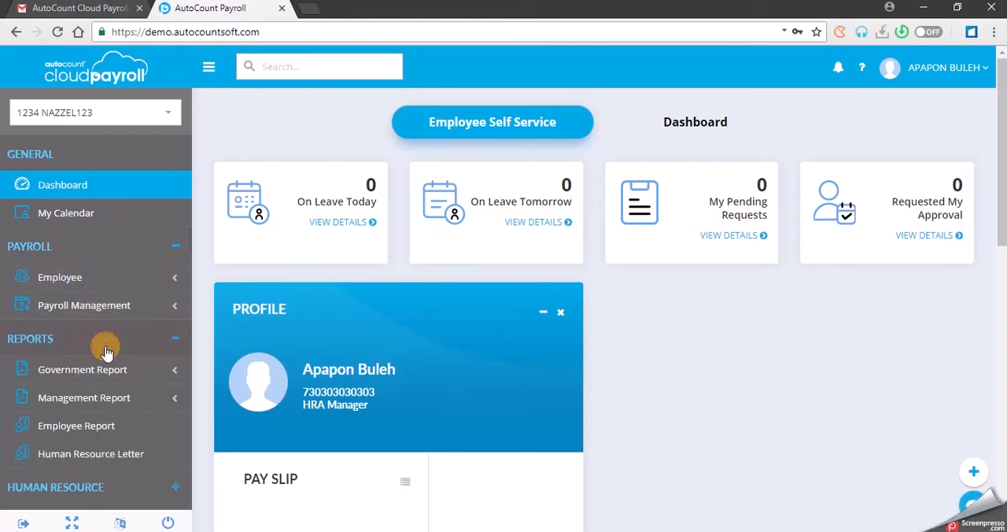
scroll(113, 350, down, 1)
click(126, 452)
scroll(135, 438, down, 3)
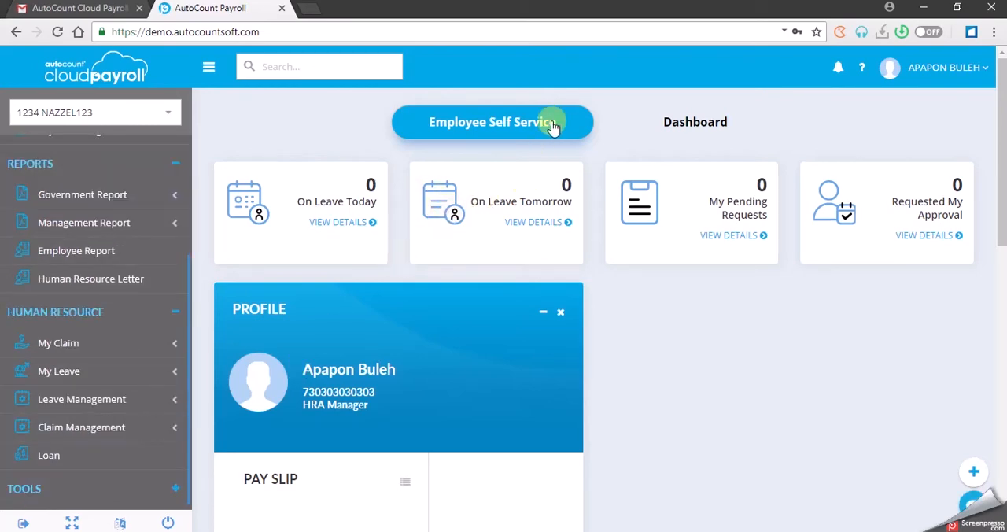
Switch back and forth between the Employee Self Service and Dashboard views on the HR user's home page.
click(710, 132)
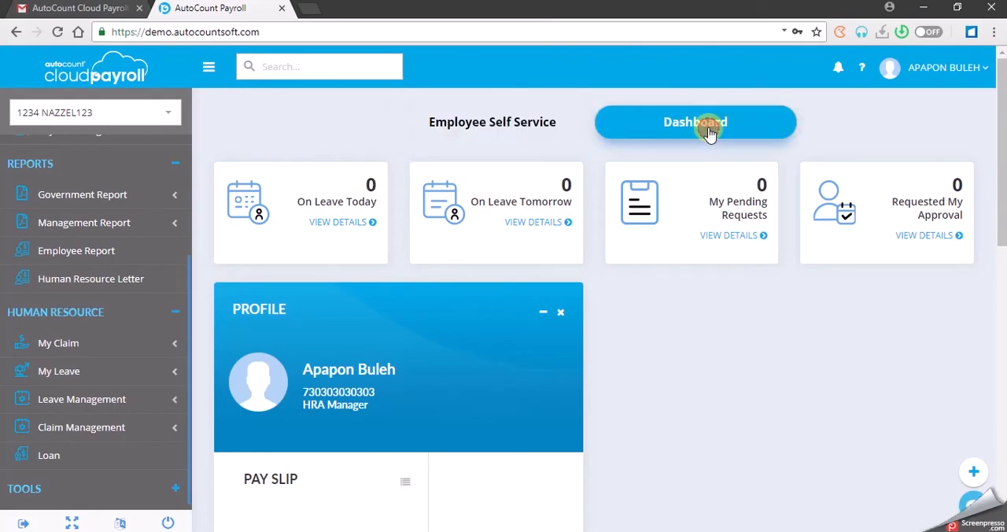
click(525, 119)
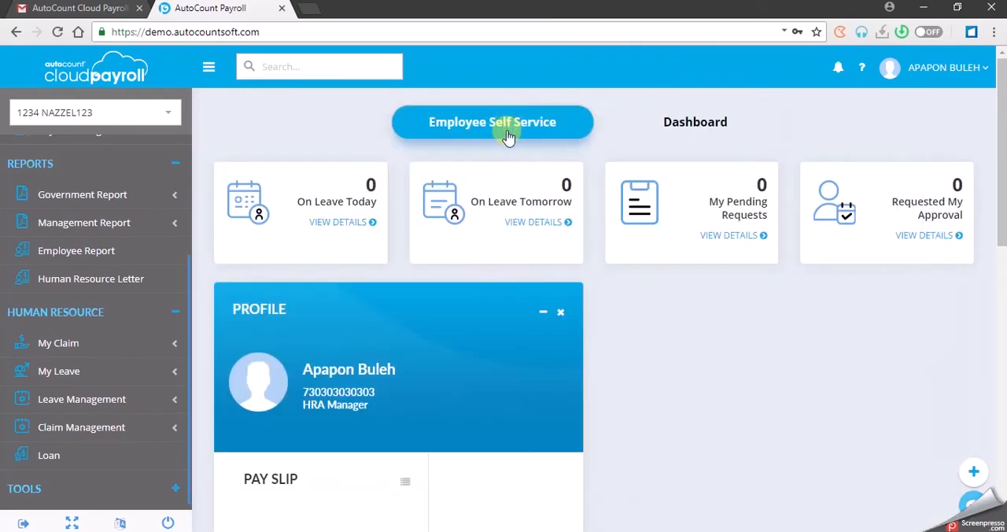
click(705, 120)
click(480, 128)
click(684, 120)
click(470, 136)
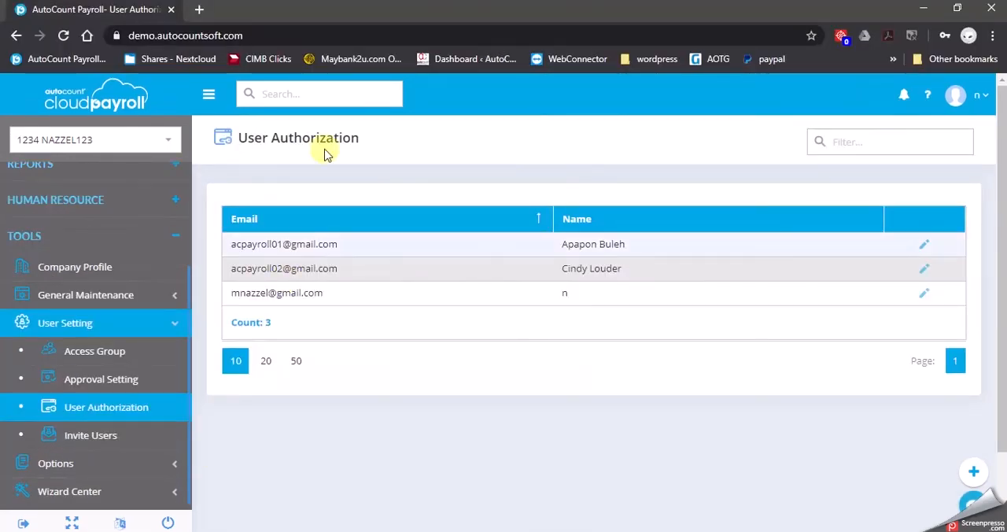
In the STAFF user's own session, review the home page and expand Human Resource, My Leave and My Claim.
click(651, 460)
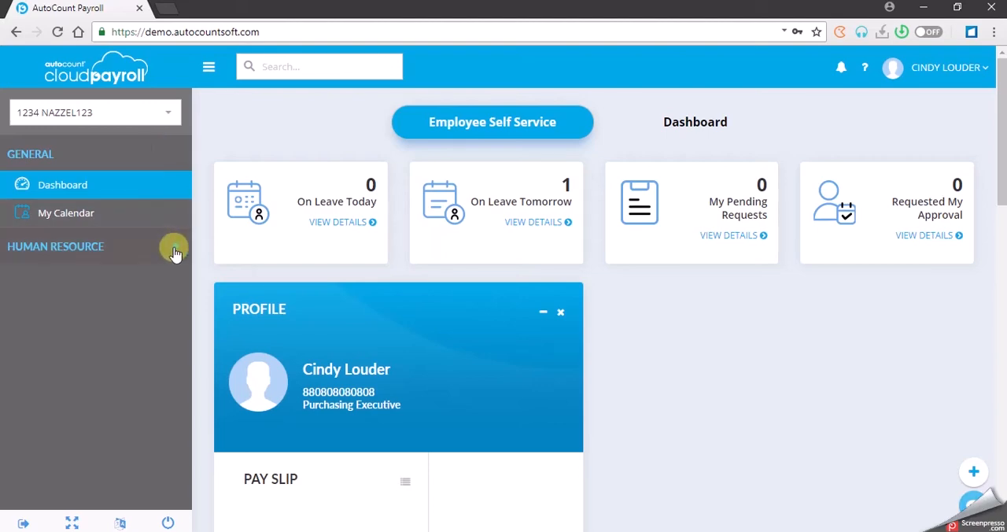
click(659, 331)
scroll(659, 334, down, 2)
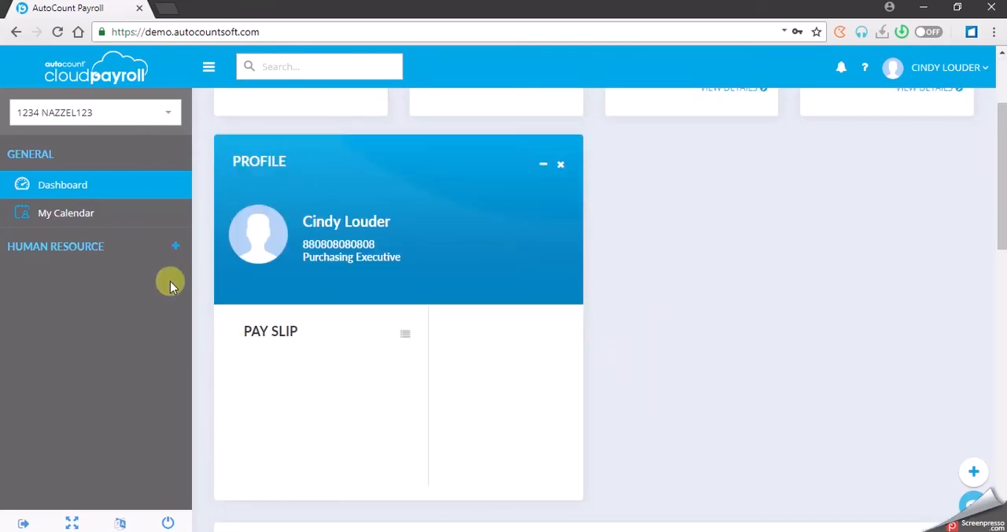
scroll(730, 335, up, 2)
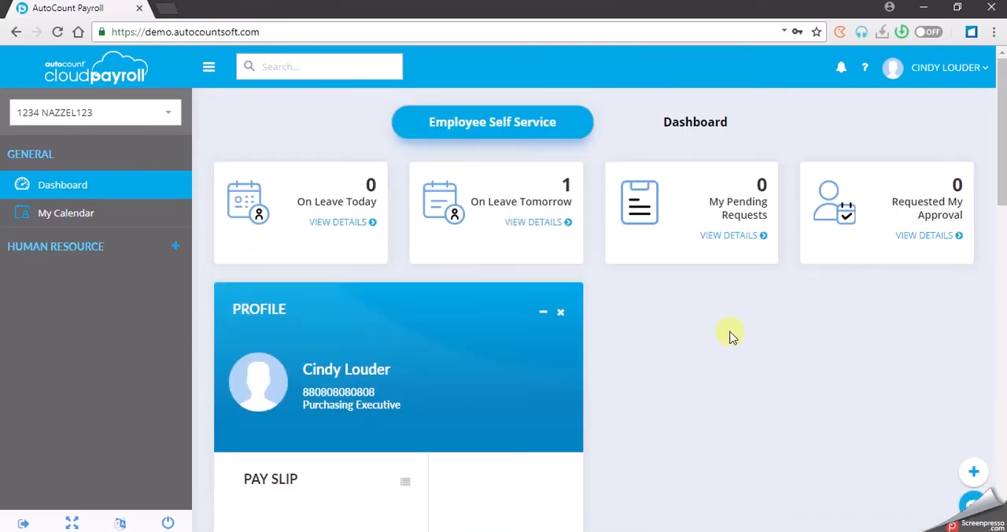
click(171, 249)
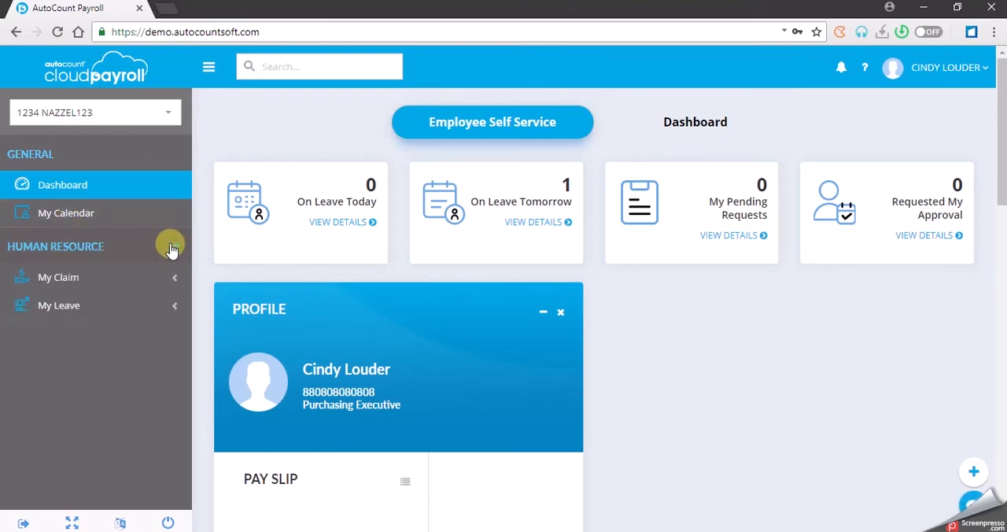
click(124, 309)
click(126, 277)
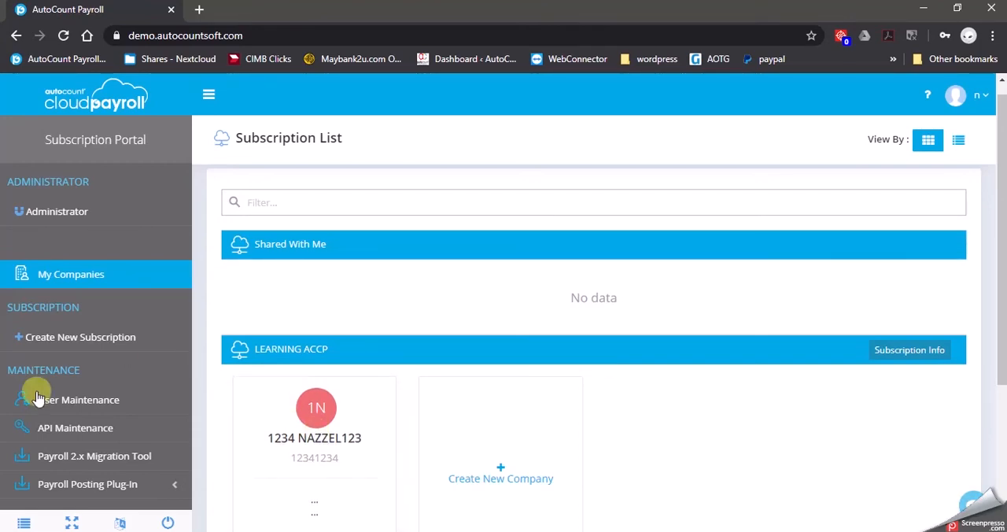
In User Maintenance, expand company 1234 NAZZEL123 and change the STAFF user's user type to Employee User.
click(76, 403)
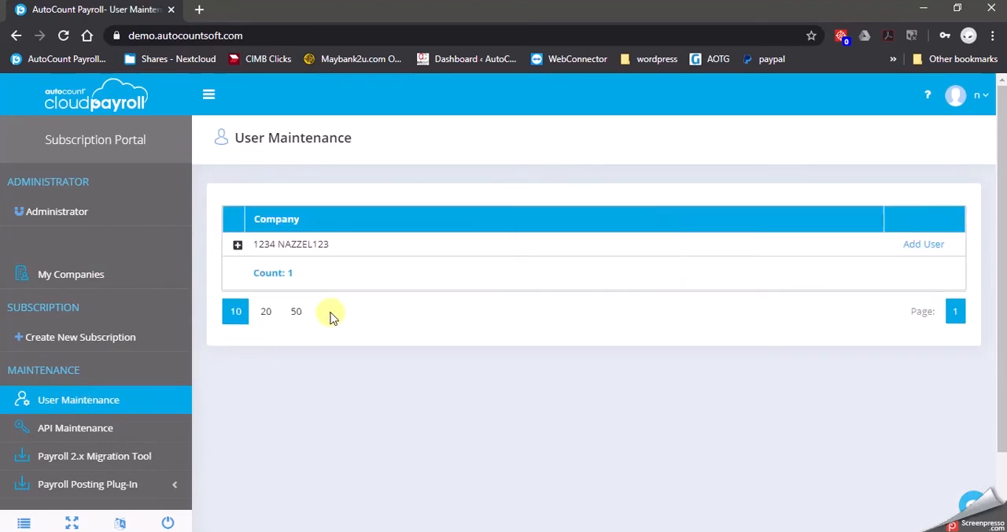
click(236, 245)
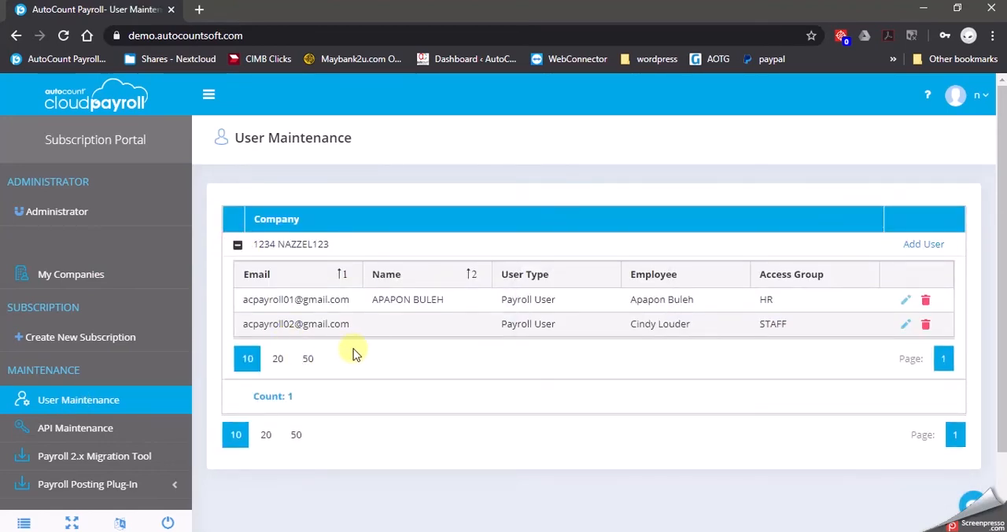
click(906, 325)
click(597, 330)
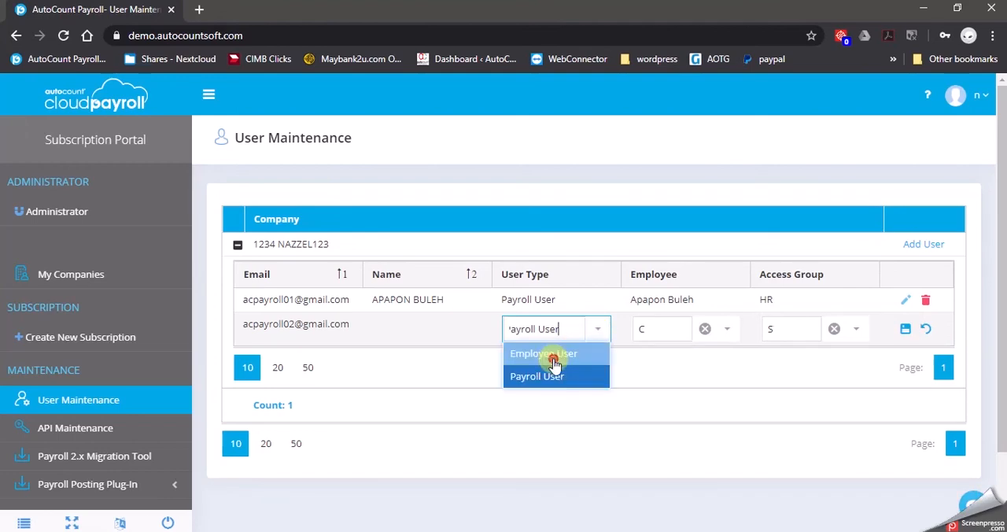
click(529, 353)
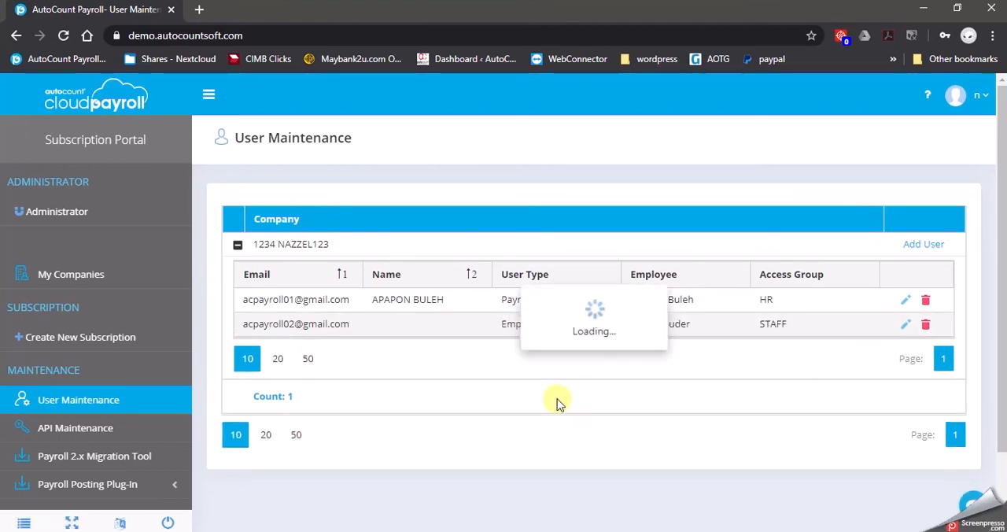
In User Maintenance, expand company 1234 NAZZEL123 and set the STAFF user's user type to Payroll User.
click(88, 98)
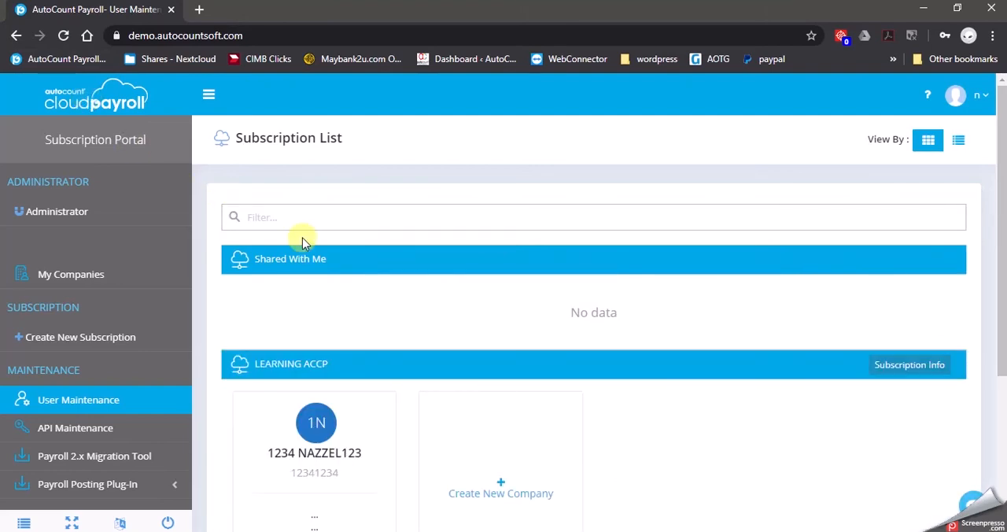
click(100, 283)
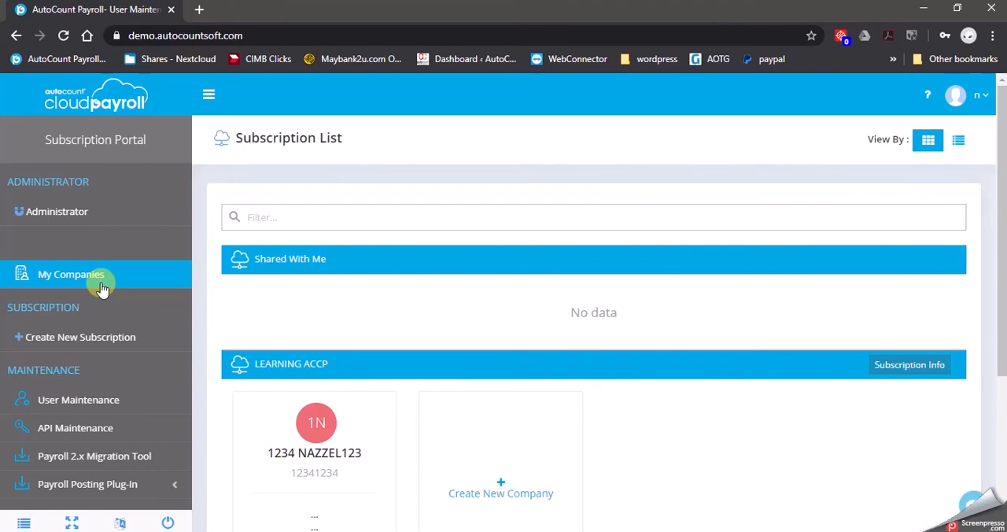
click(107, 403)
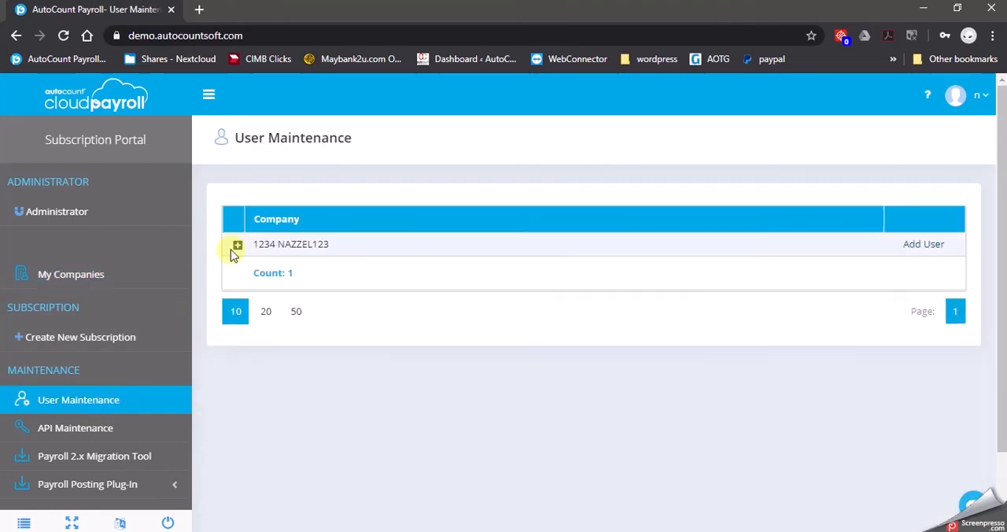
click(237, 245)
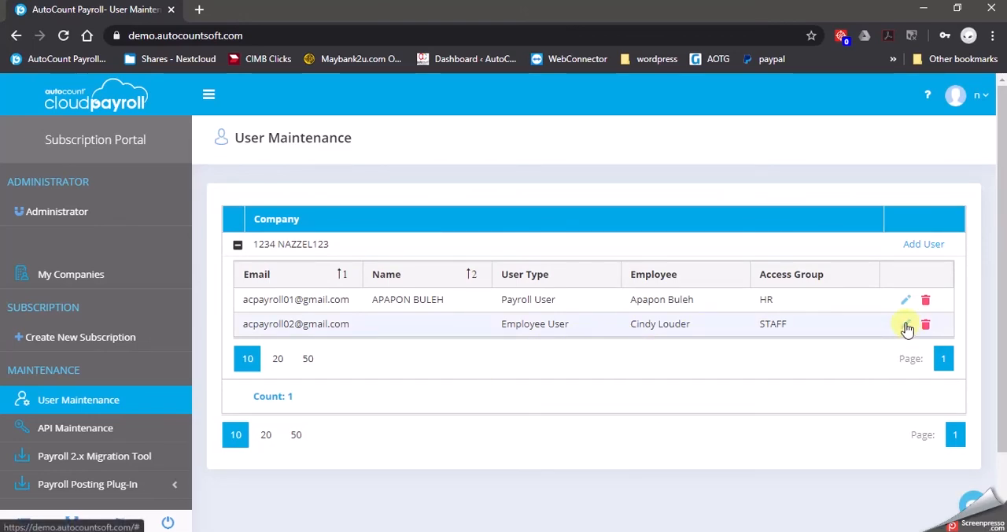
click(906, 327)
click(598, 332)
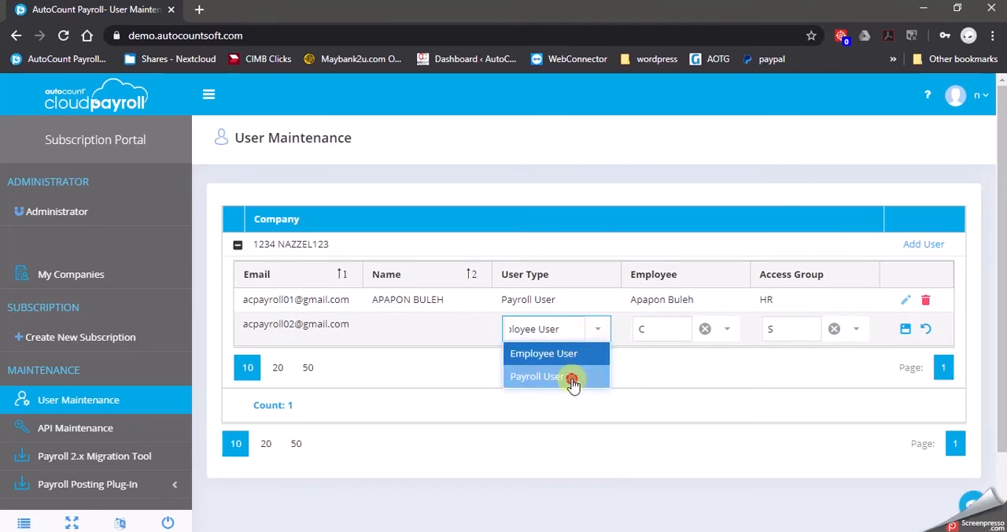
click(574, 377)
click(906, 328)
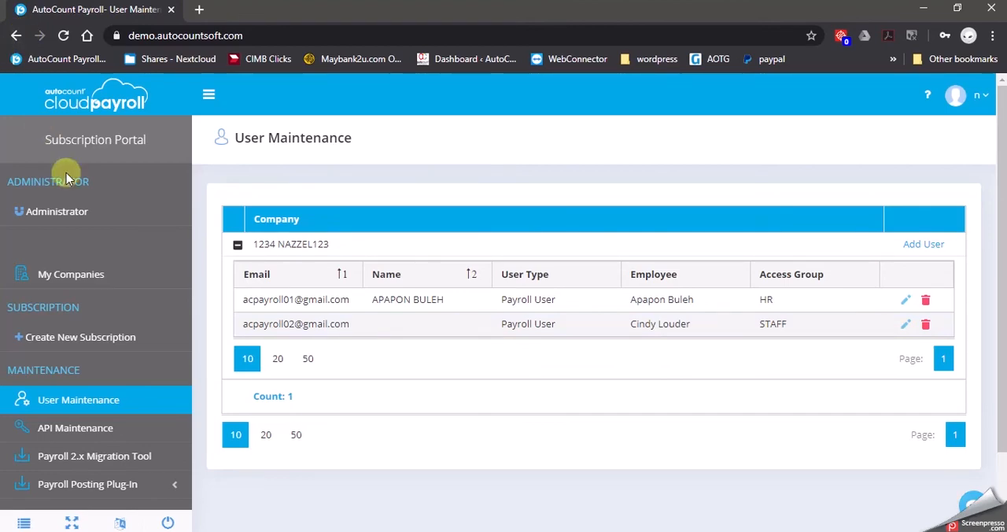
Open company 1234 NAZZEL123 from the company list and go to its User Authorization page.
click(87, 275)
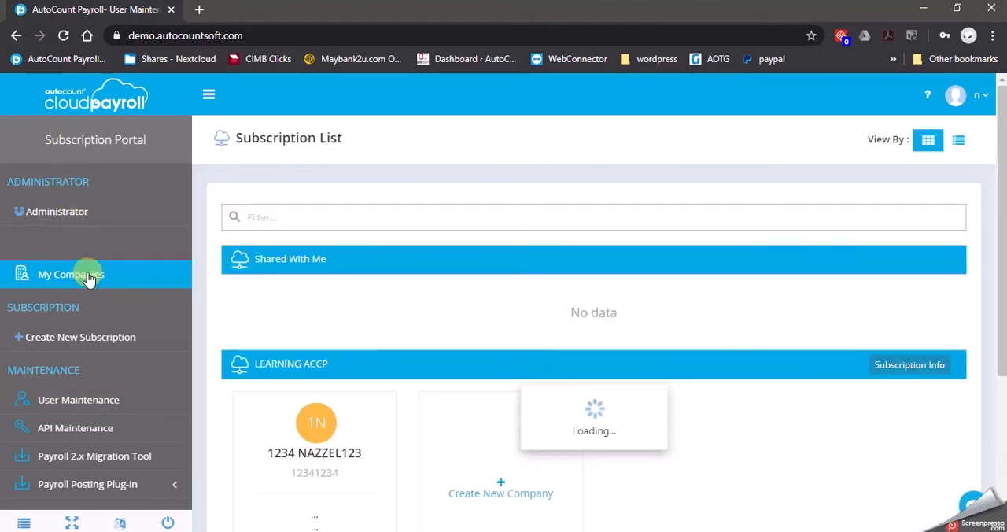
click(297, 429)
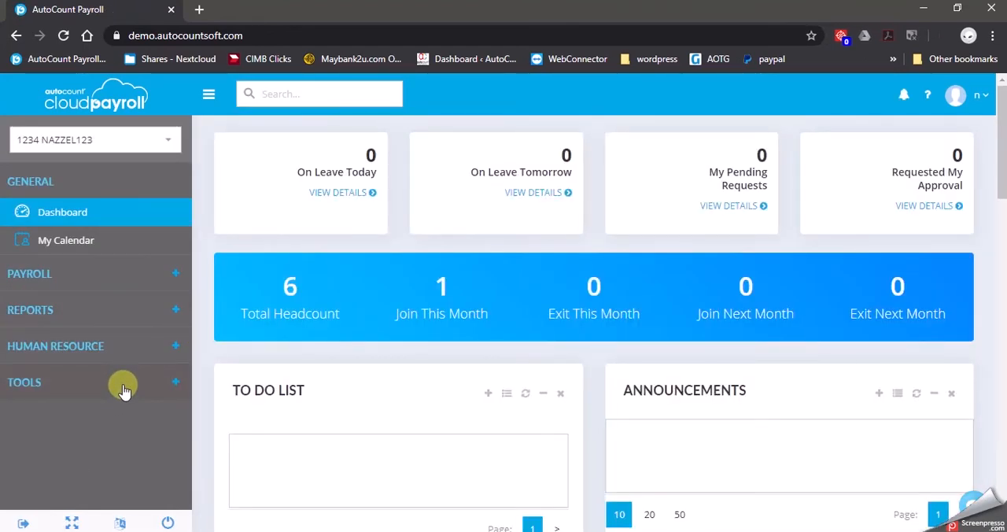
click(122, 385)
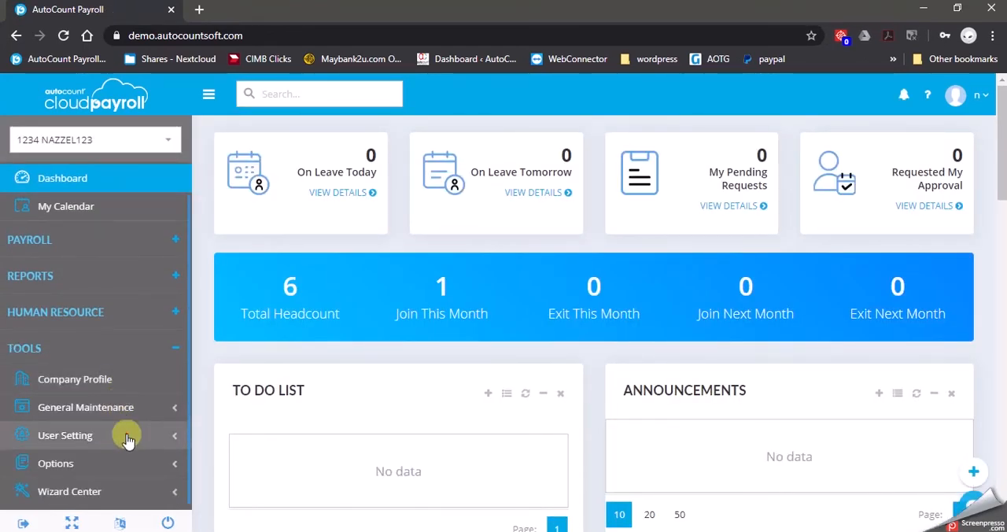
click(128, 438)
scroll(129, 439, down, 1)
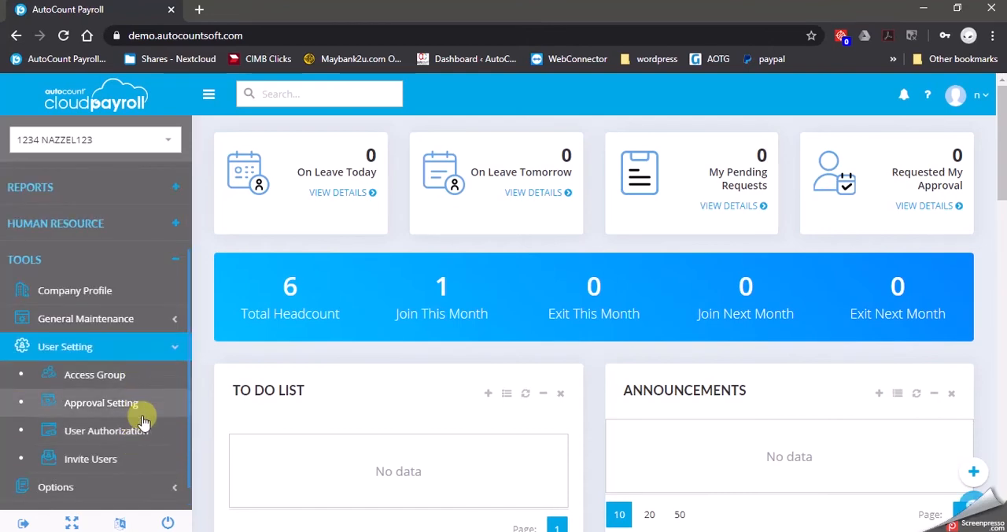
click(143, 432)
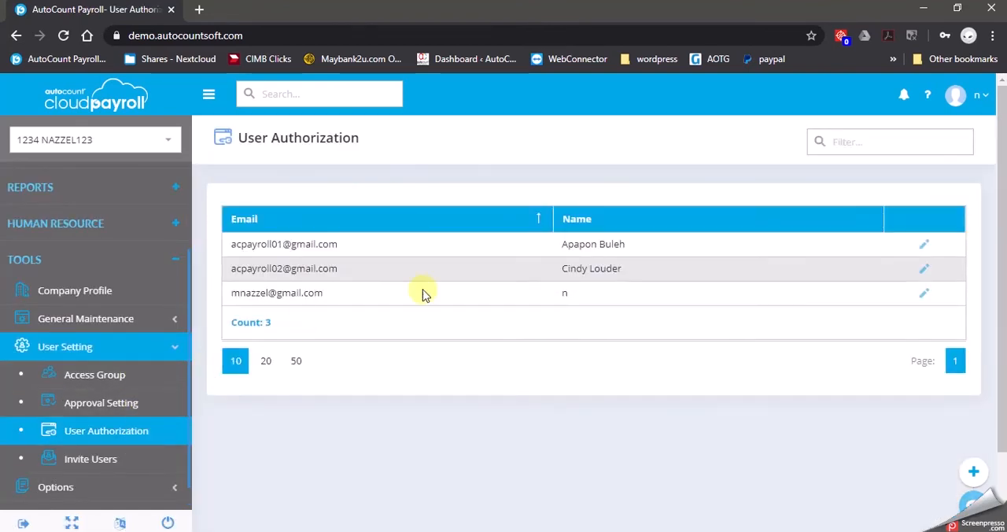
Change the access group of the user currently in the STAFF group to HR and save the authorization.
click(923, 268)
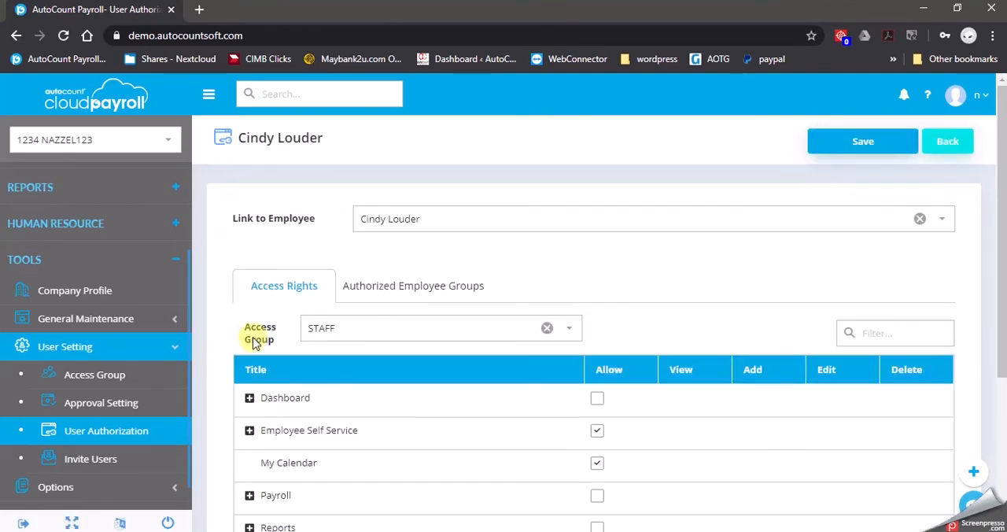
click(580, 334)
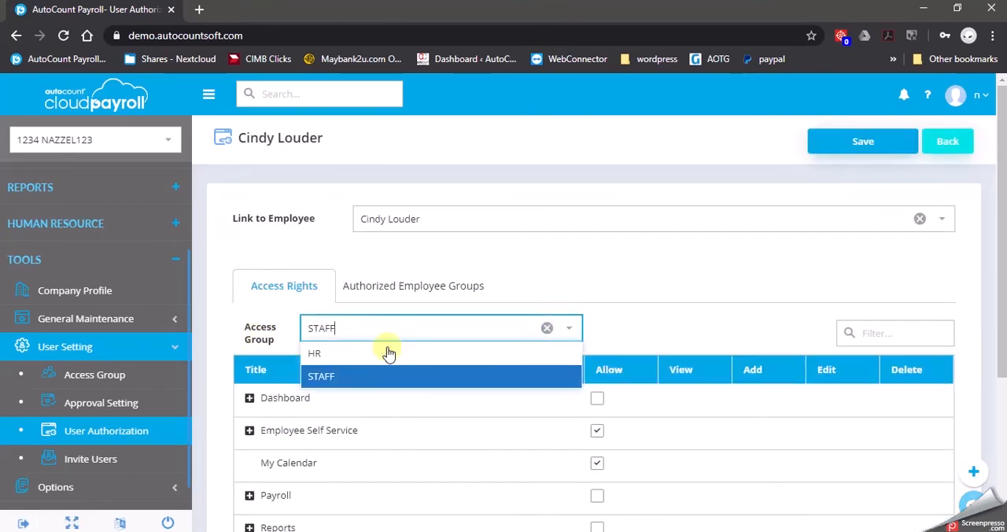
click(362, 356)
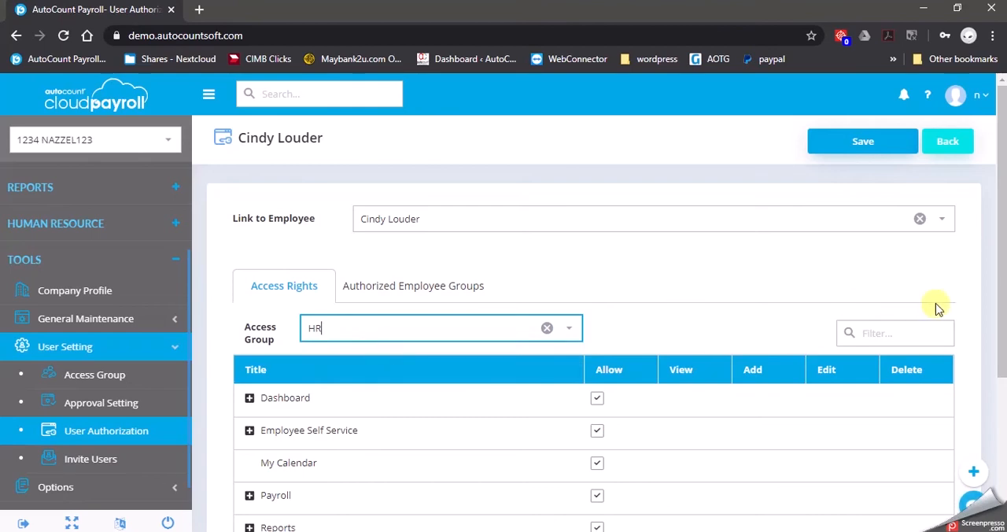
click(864, 142)
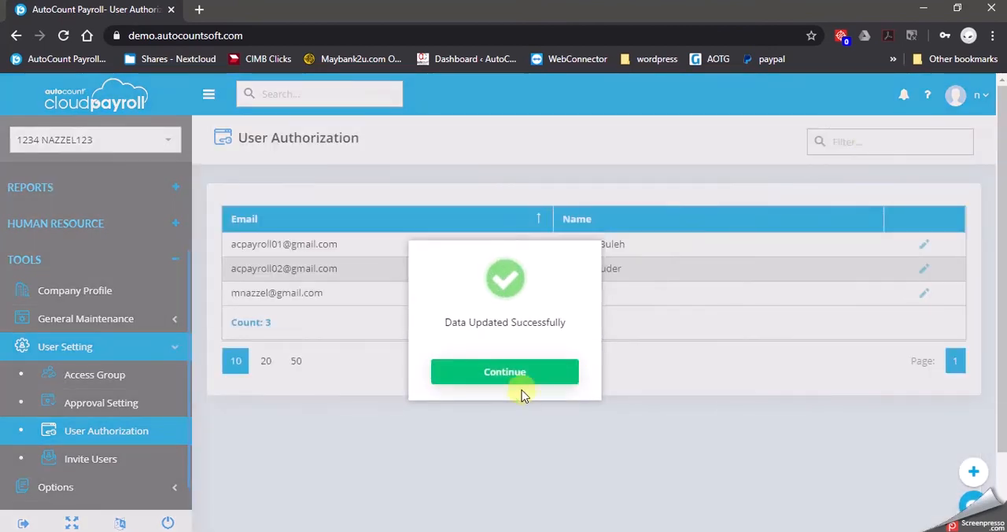
click(526, 373)
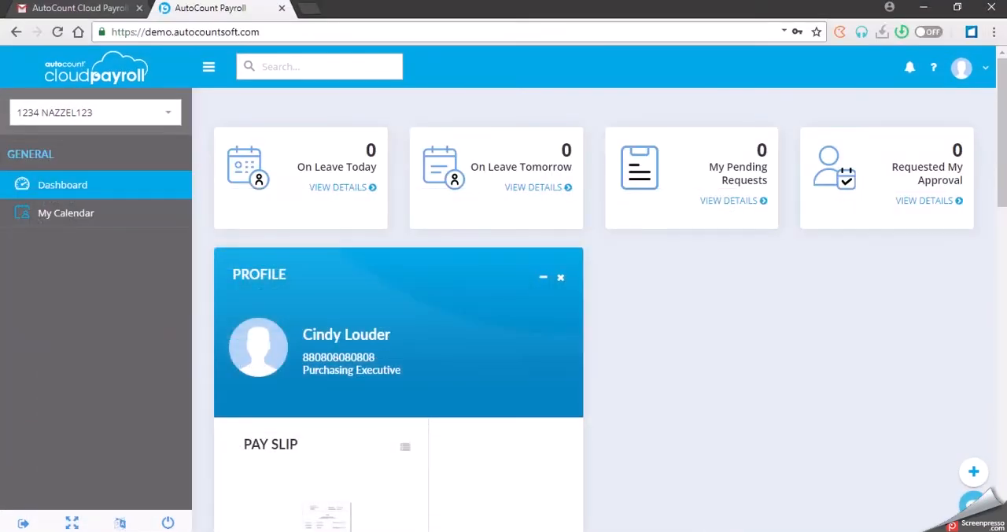
Reload the employee's own session and expand Payroll, Reports, Human Resource and Tools to review the functions available with HR access.
click(57, 32)
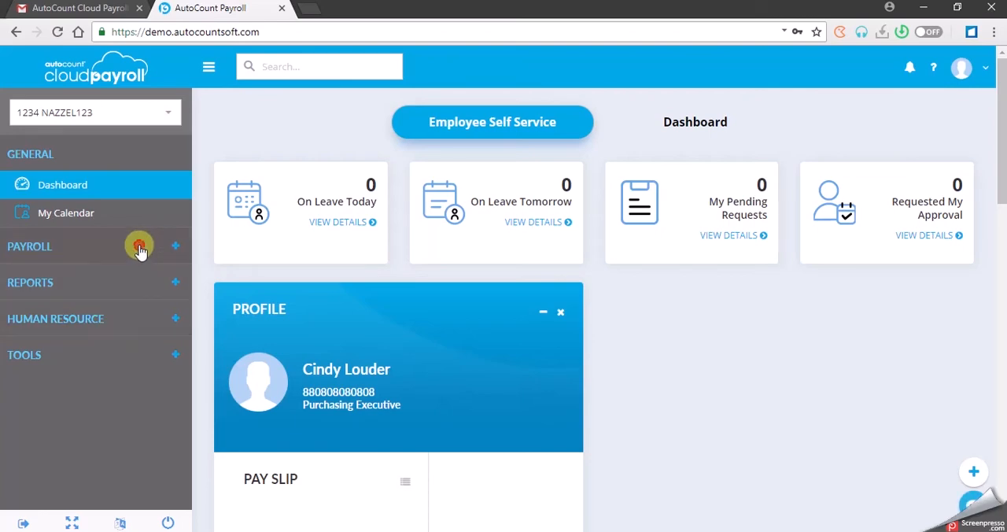
click(140, 249)
click(109, 338)
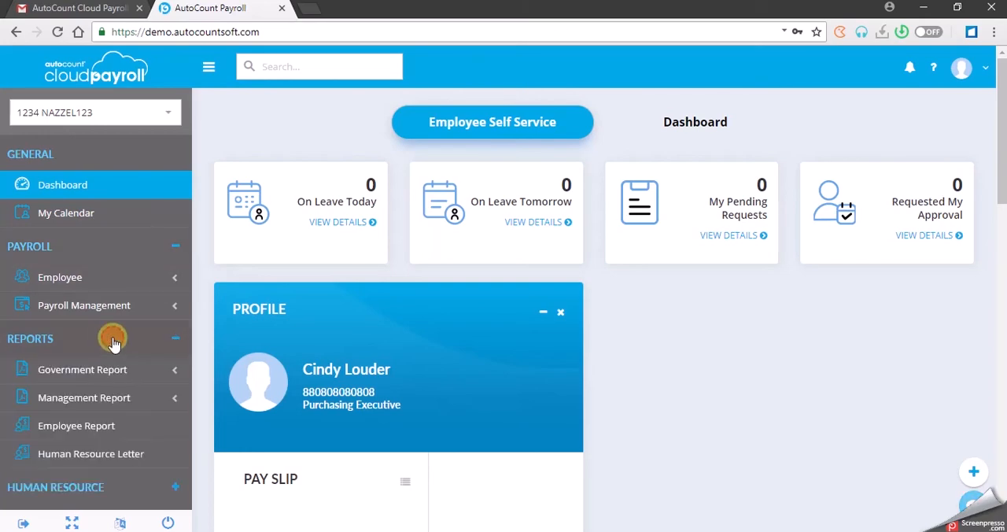
scroll(112, 337, down, 1)
click(112, 454)
scroll(140, 427, down, 3)
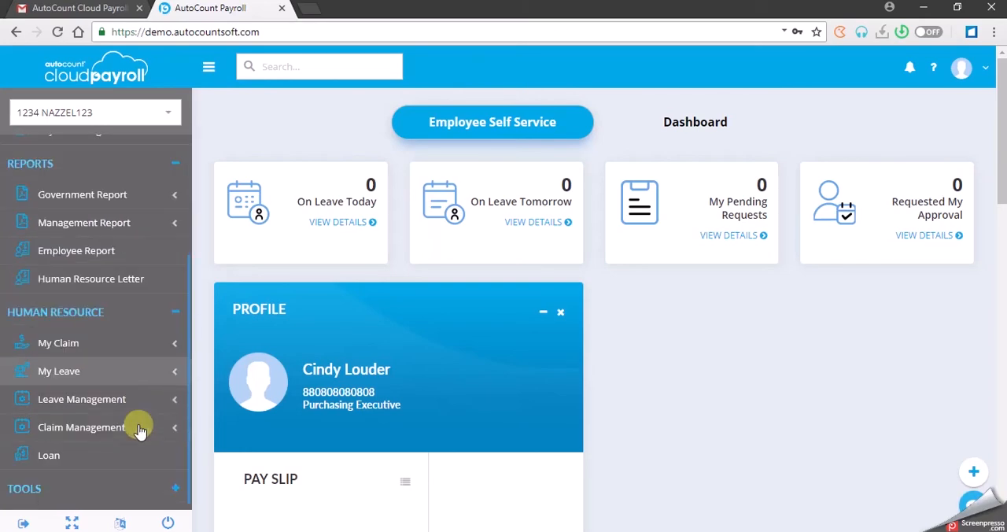
click(114, 485)
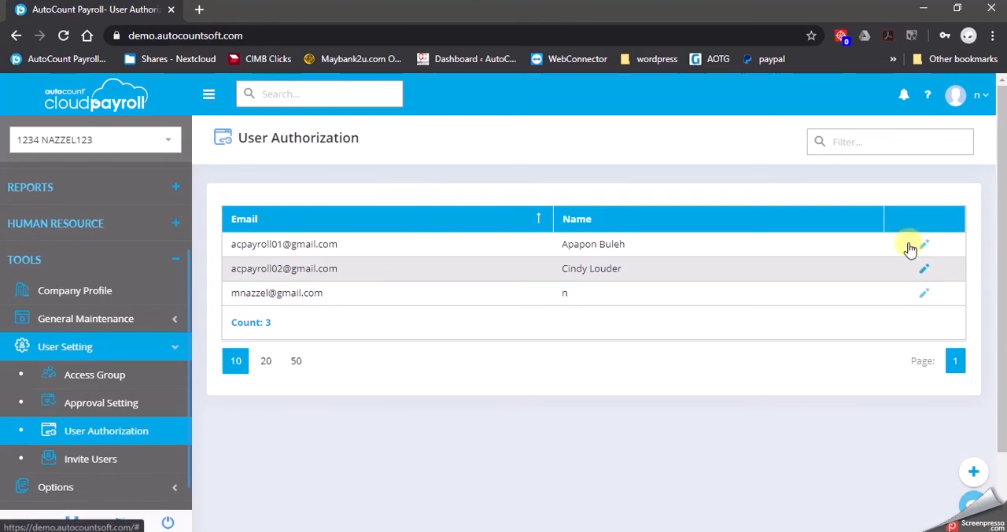
In User Authorization, set the same employee's access group back to STAFF and save the change.
click(924, 268)
click(574, 330)
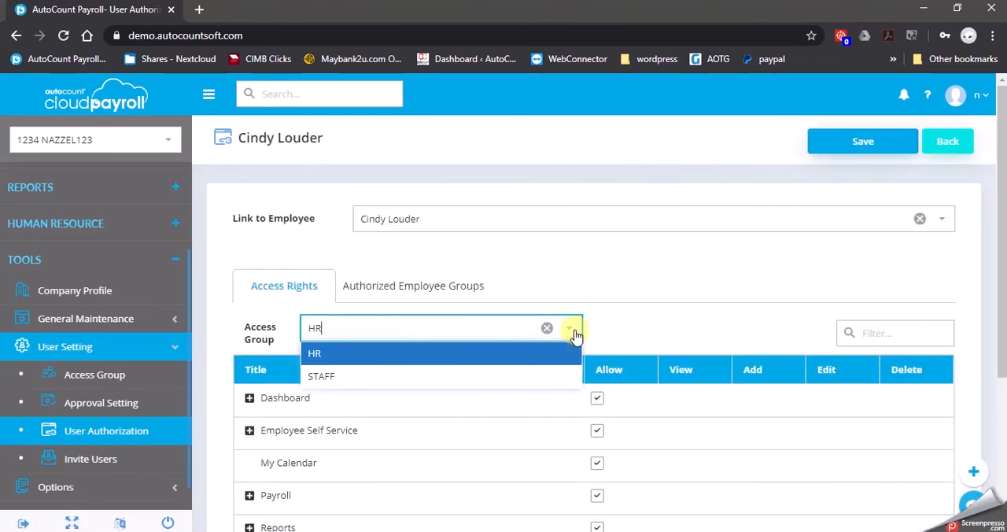
click(461, 377)
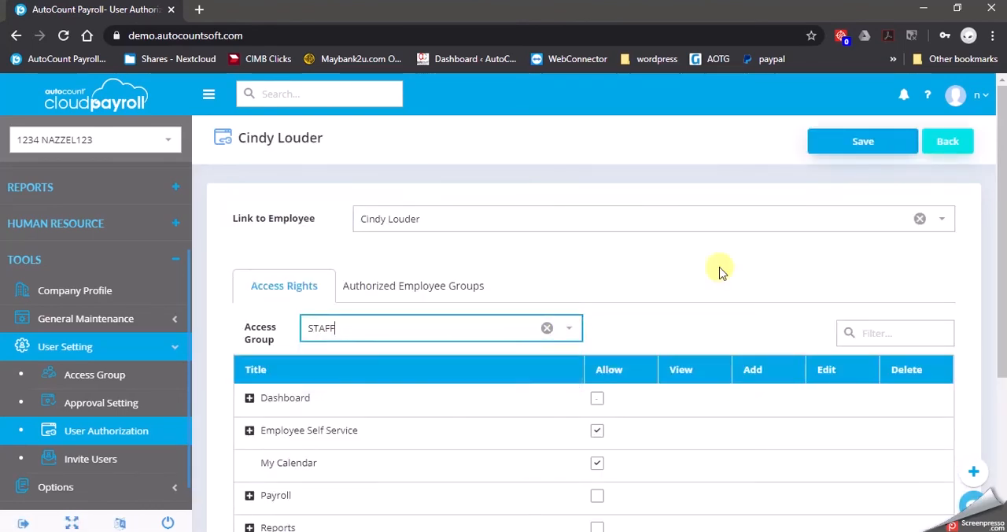
click(876, 144)
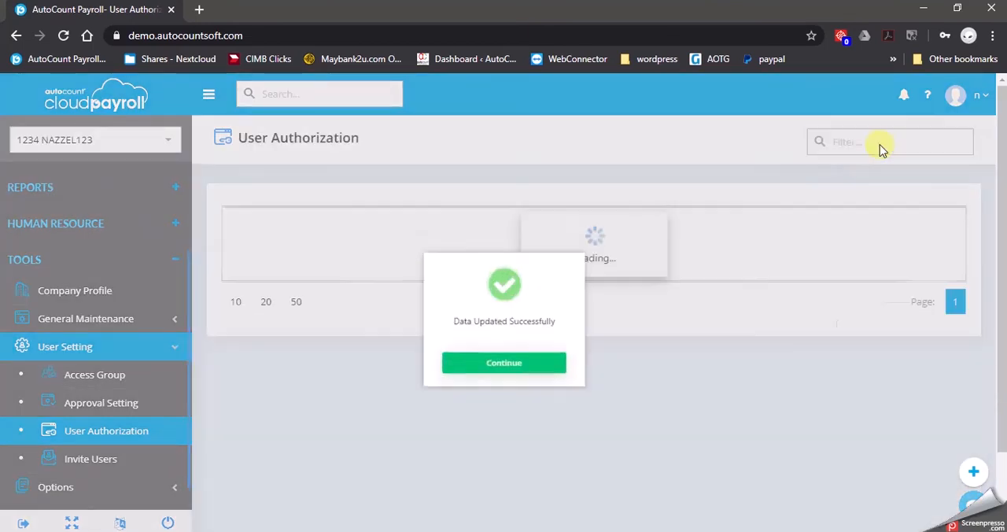
click(528, 378)
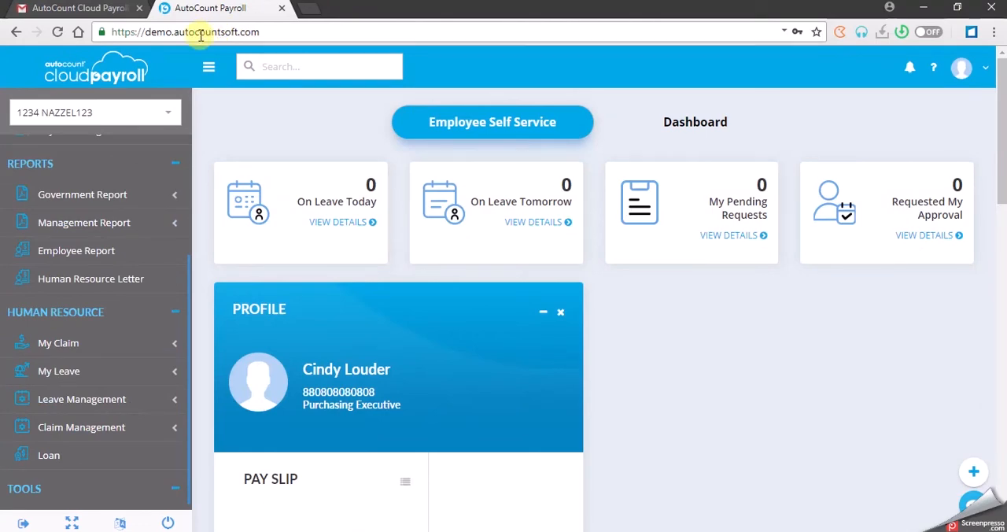
Reload the employee's own session and review the home page and functions available with STAFF access.
click(57, 34)
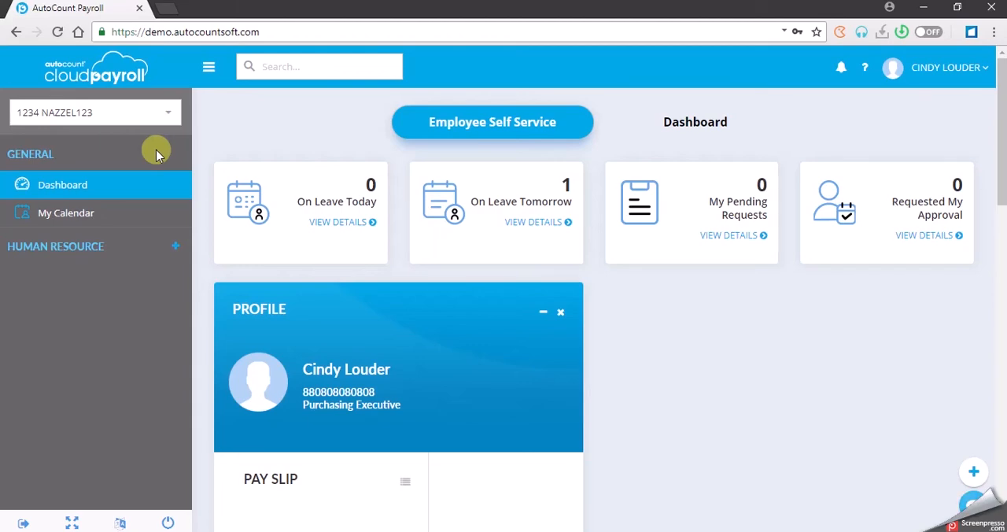
scroll(658, 333, down, 2)
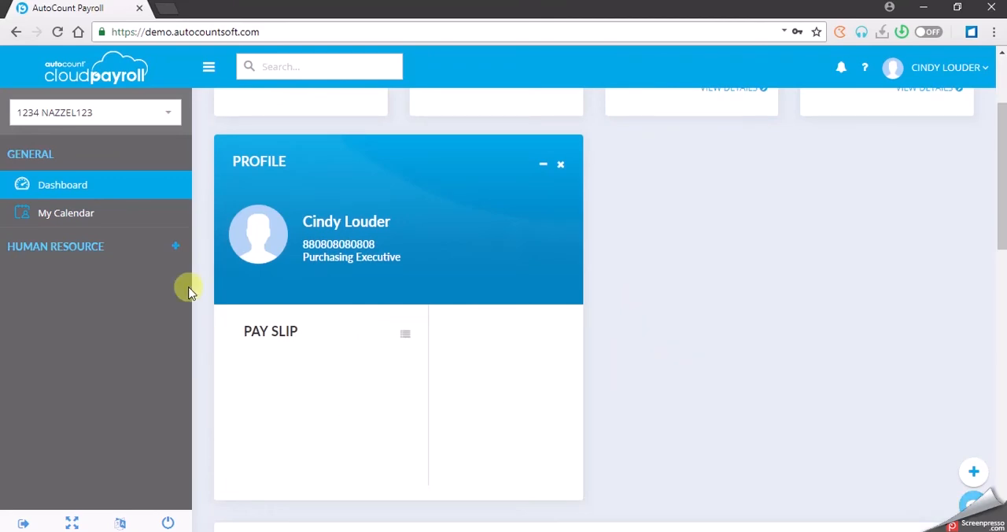
scroll(746, 331, up, 2)
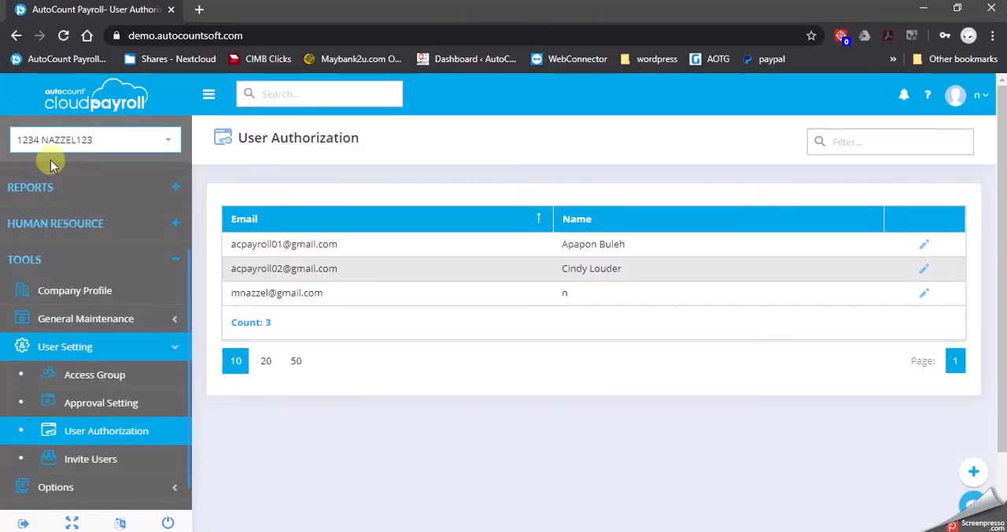
Return to the subscription portal, view User Maintenance, and reopen company 1234 NAZZEL123 from My Companies.
click(125, 98)
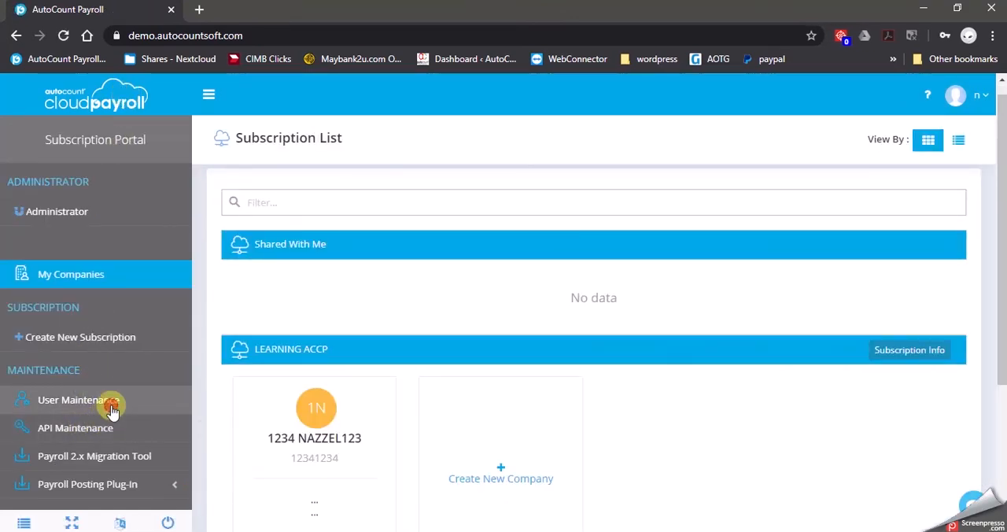
click(112, 405)
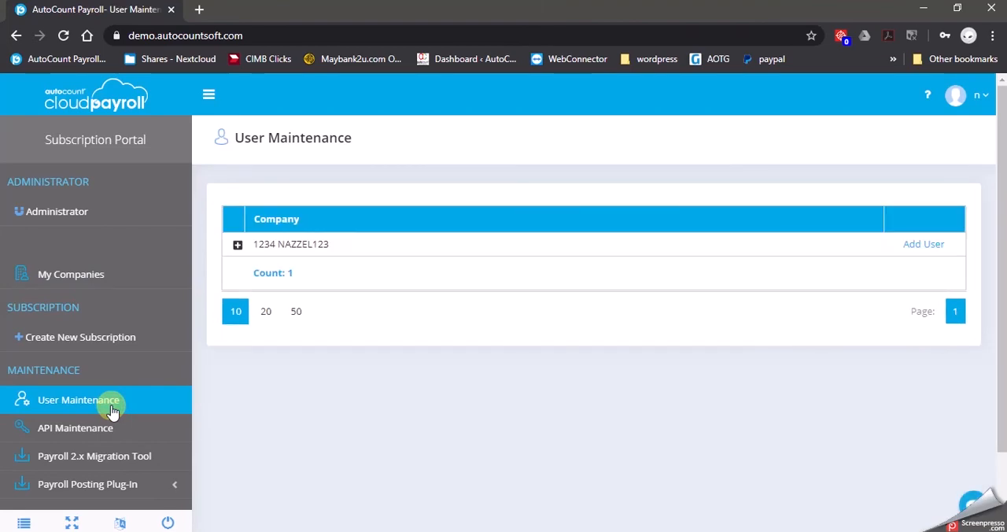
click(105, 271)
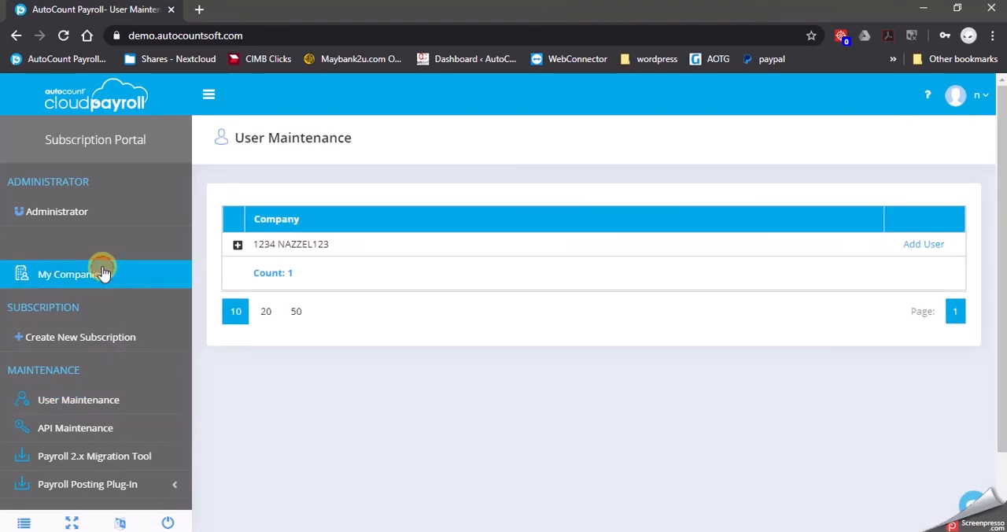
click(319, 429)
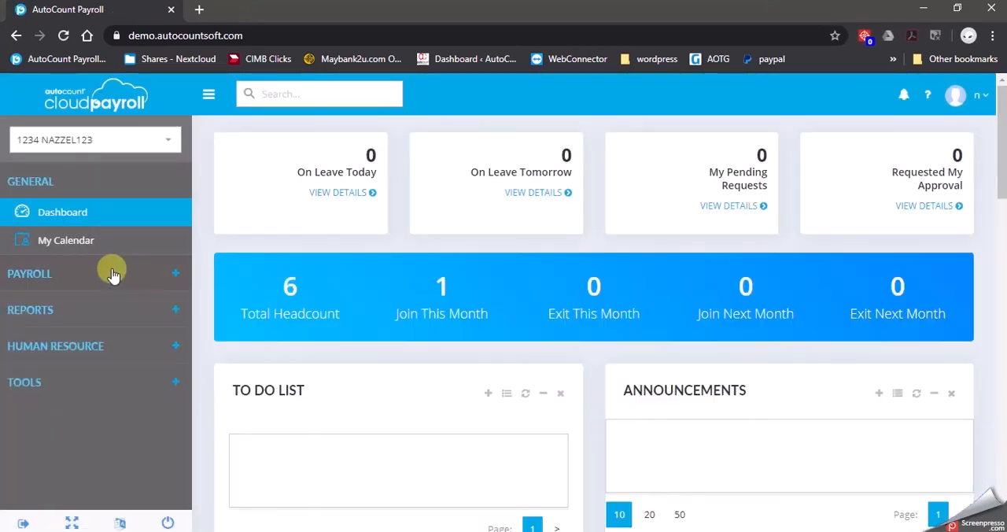
View the Employee Maintenance list and the Invite Users page for company 1234 NAZZEL123.
click(106, 272)
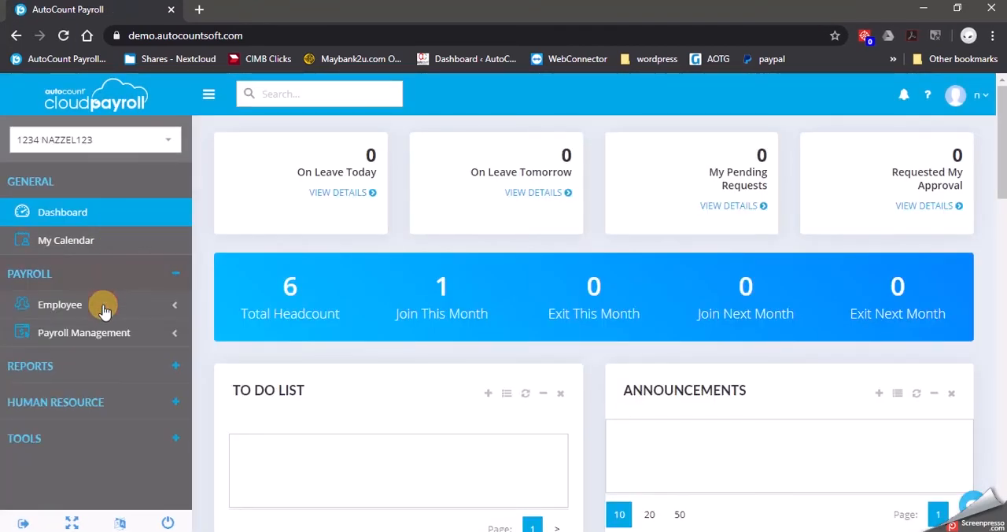
click(104, 306)
click(131, 337)
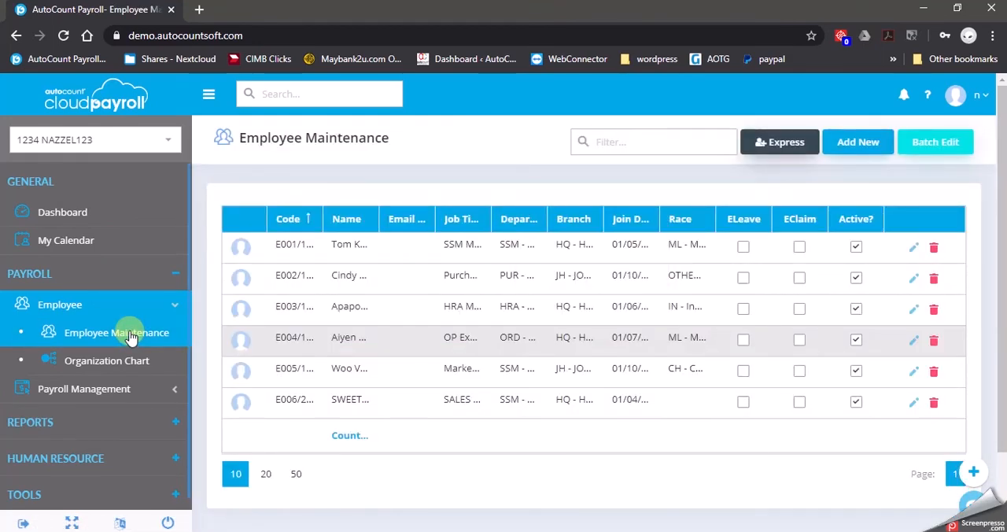
click(104, 489)
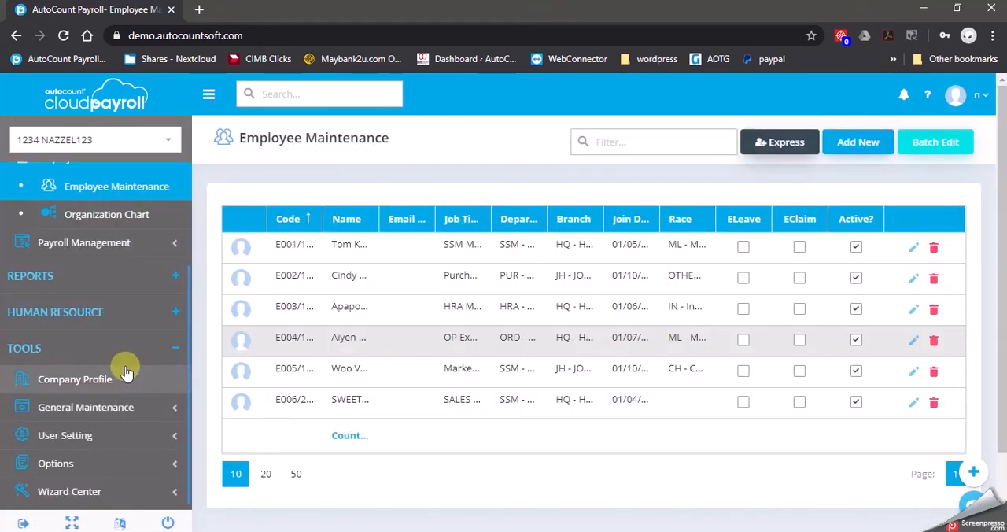
click(101, 472)
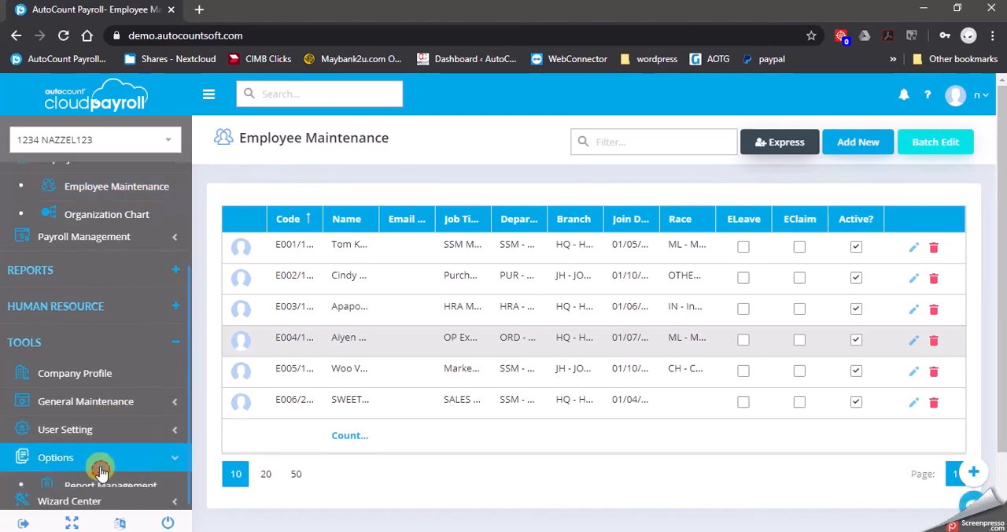
click(117, 382)
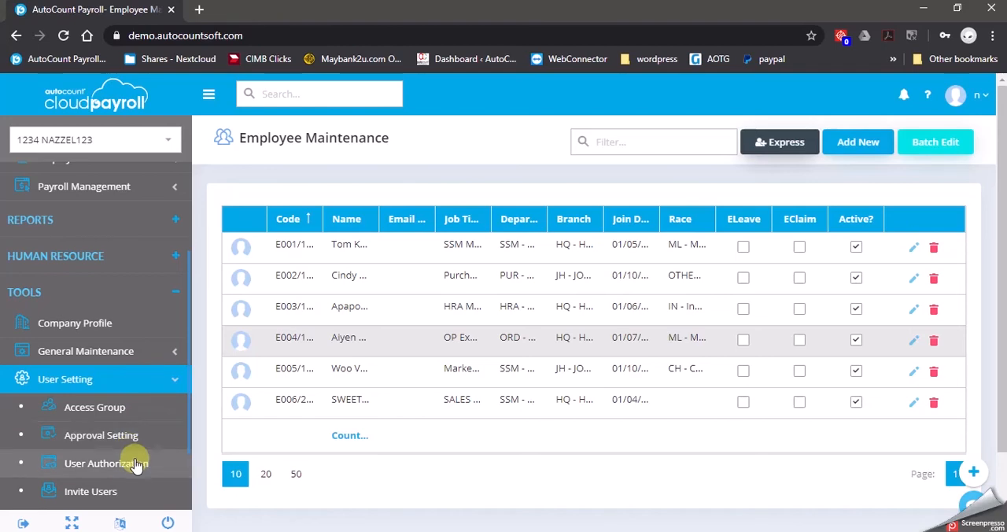
click(134, 493)
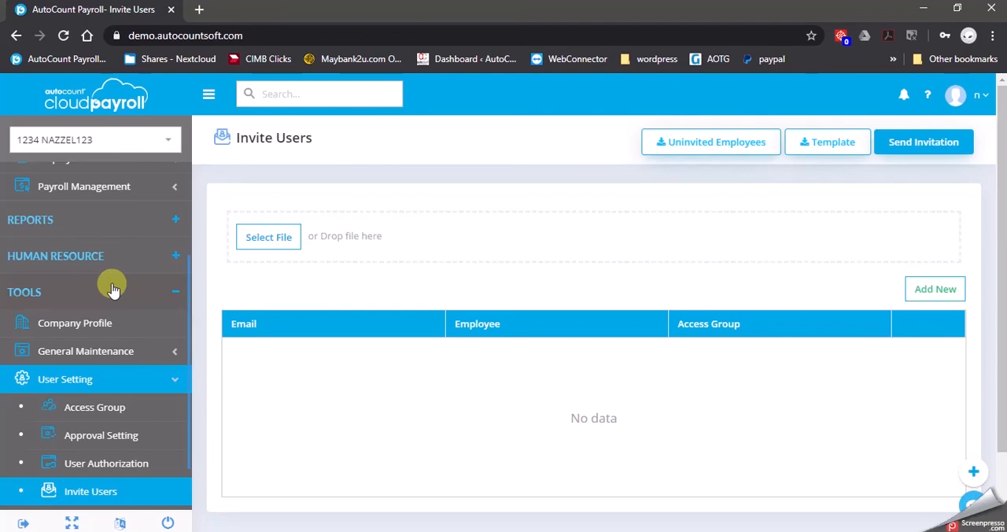
In Approval Setting, open the LEAVE APPROVAL group for editing and review its day range, departments and users.
click(126, 351)
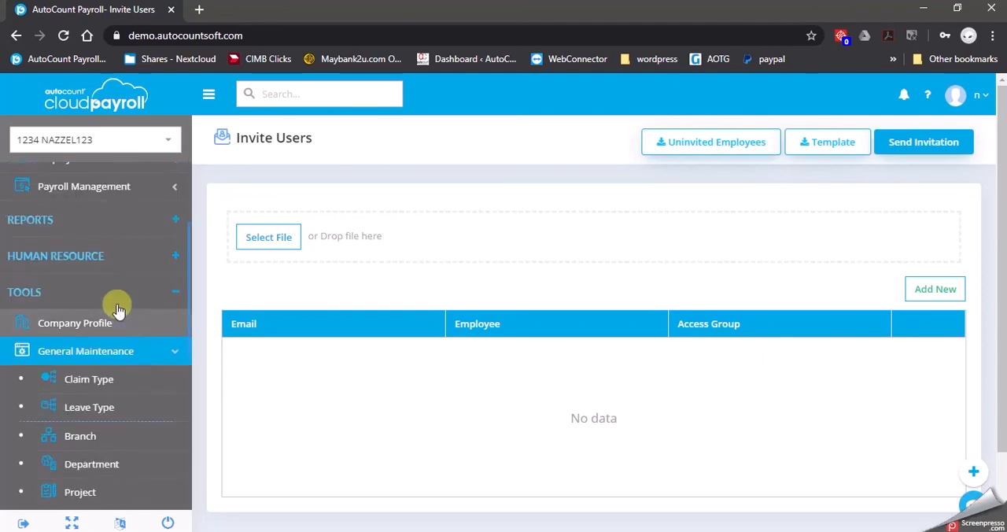
click(126, 354)
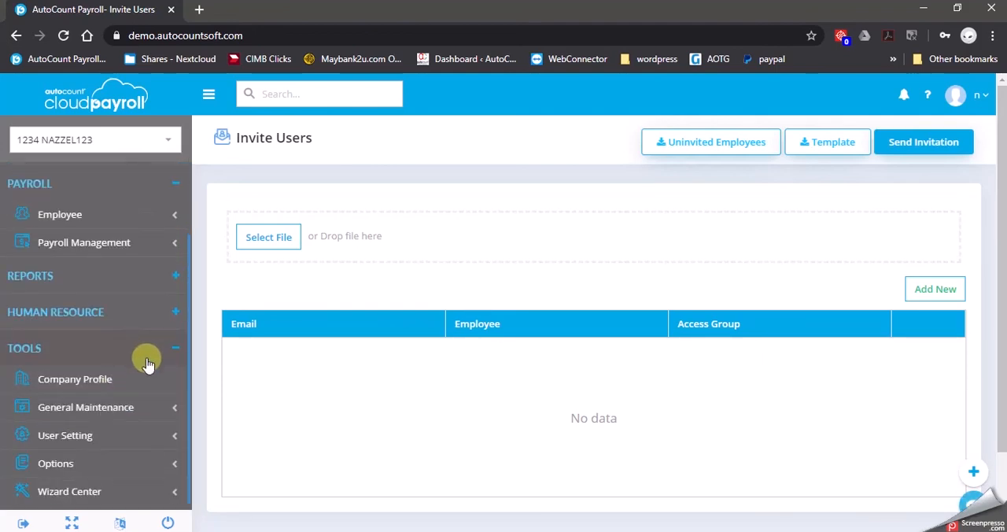
click(124, 431)
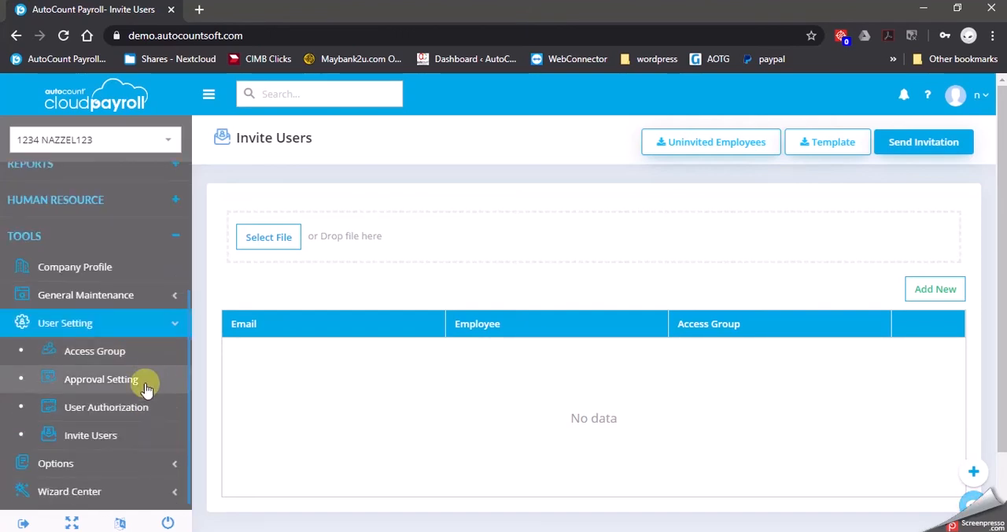
click(140, 381)
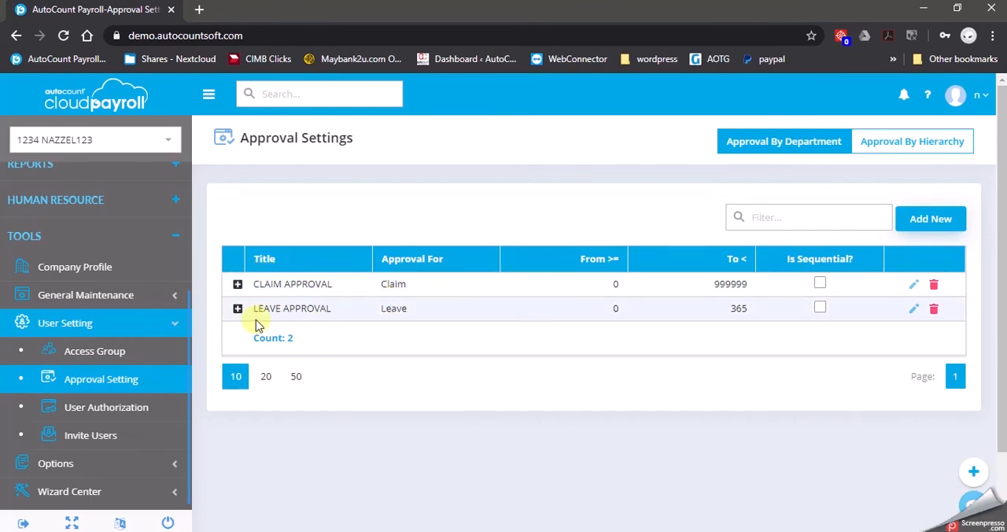
click(913, 308)
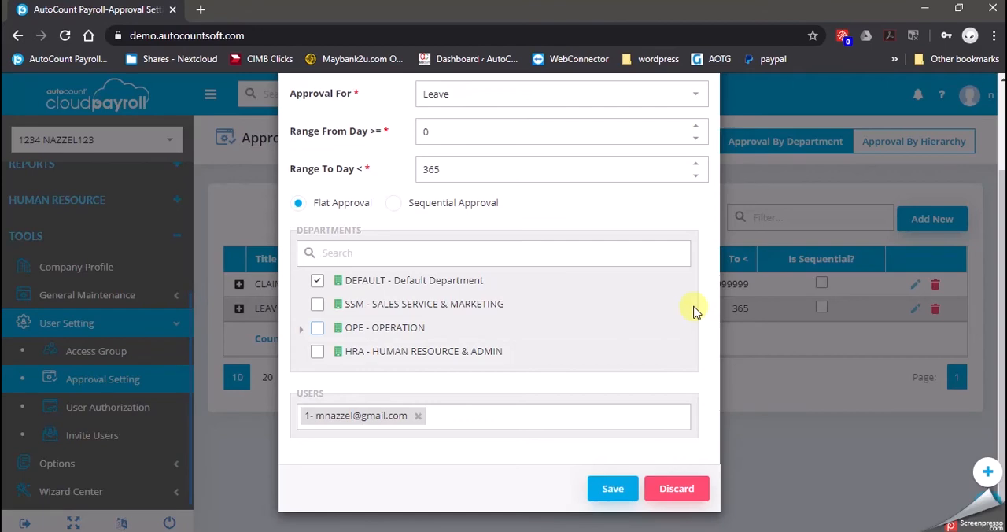
scroll(693, 311, up, 2)
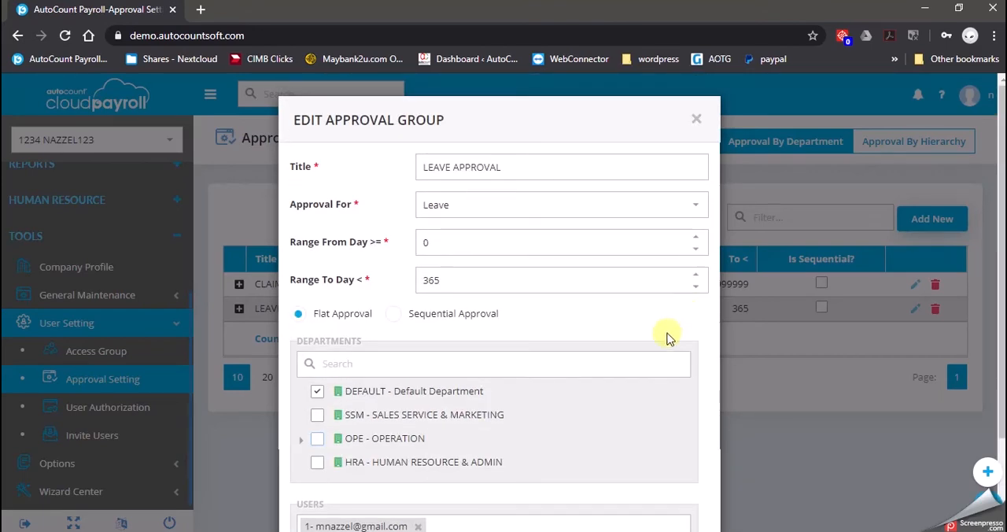
scroll(665, 330, down, 2)
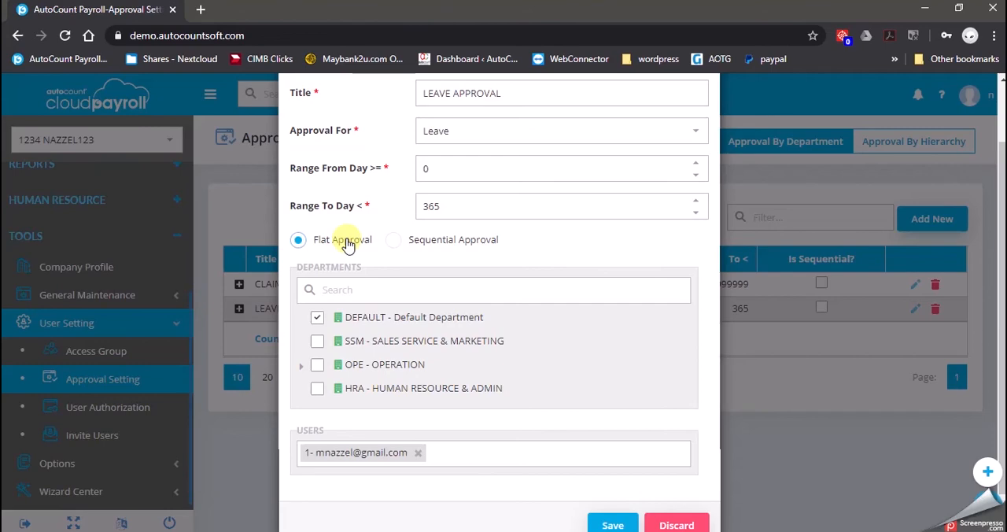
Keep LEAVE APPROVAL on Flat Approval and replace its approving user with the first account matching "acp".
click(447, 245)
click(337, 245)
click(393, 454)
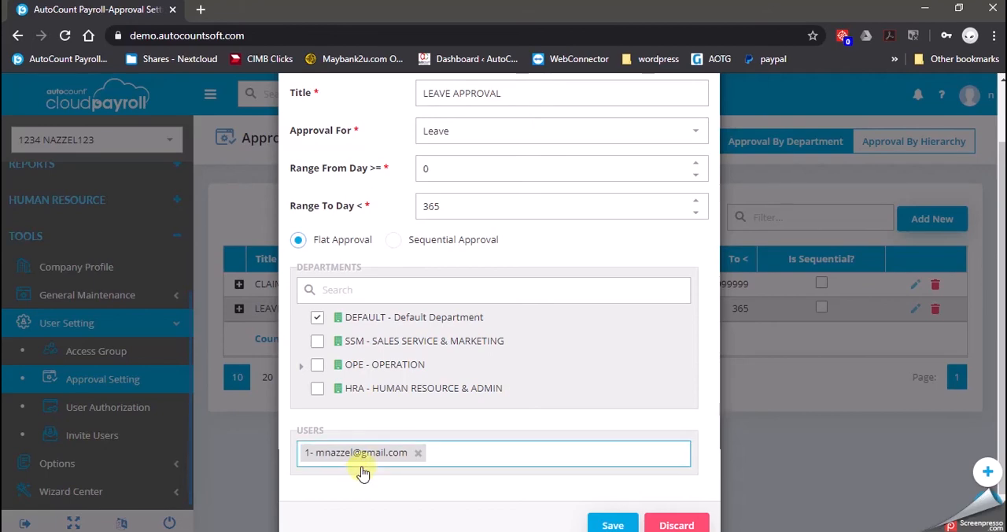
click(421, 458)
click(420, 459)
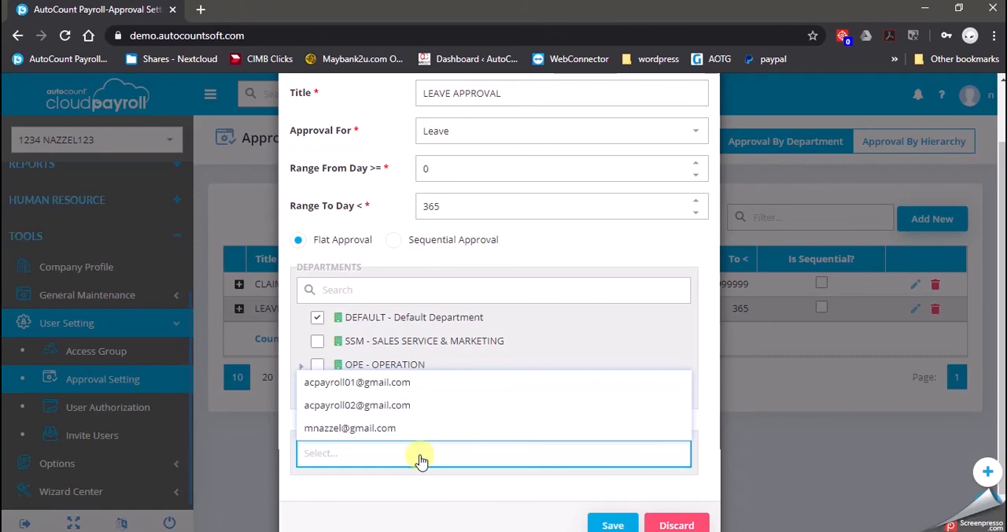
text(acp)
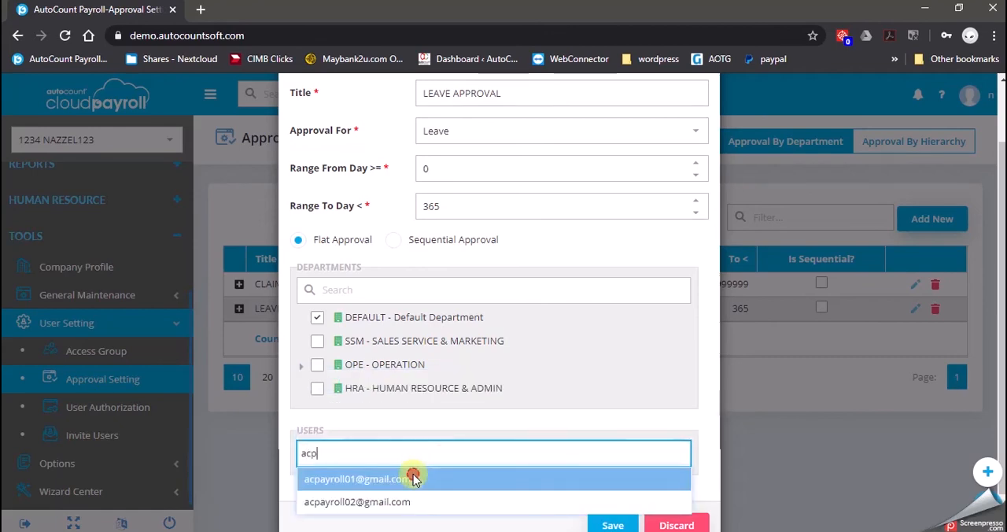
click(405, 478)
click(564, 409)
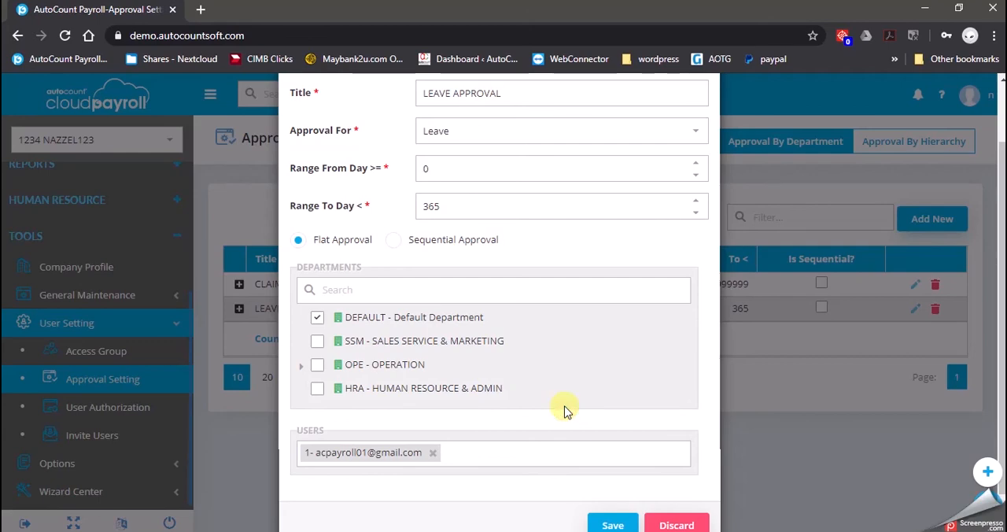
Include OPE - OPERATION with PUR - PURCHASING and ORD - ORDER PROCESSING in the LEAVE APPROVAL departments and save the group.
click(303, 367)
click(328, 389)
click(327, 389)
click(328, 411)
click(317, 364)
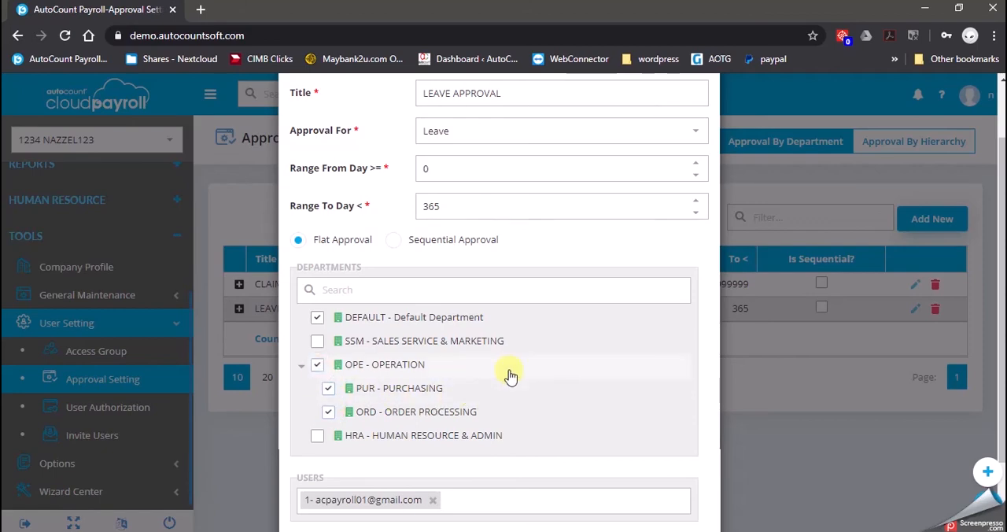
scroll(511, 376, down, 2)
scroll(561, 433, up, 2)
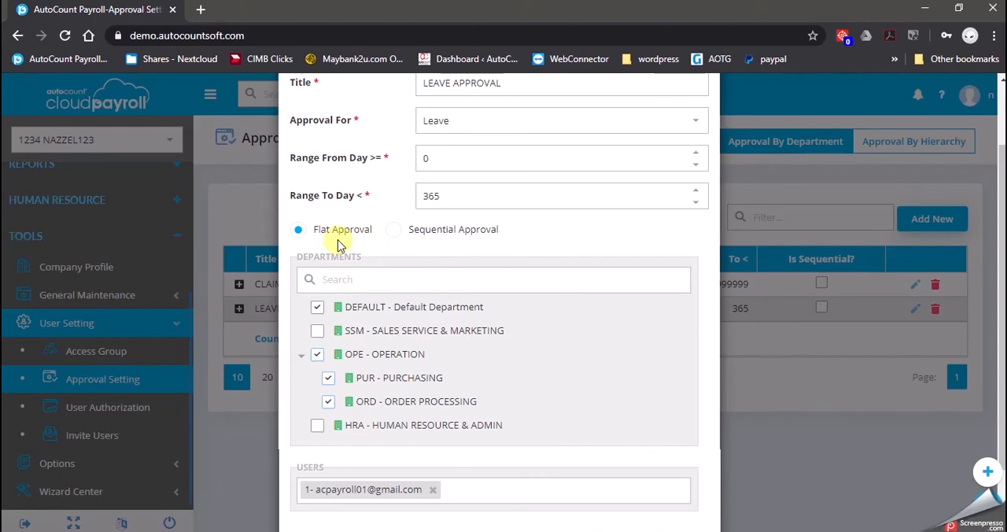
scroll(415, 313, down, 2)
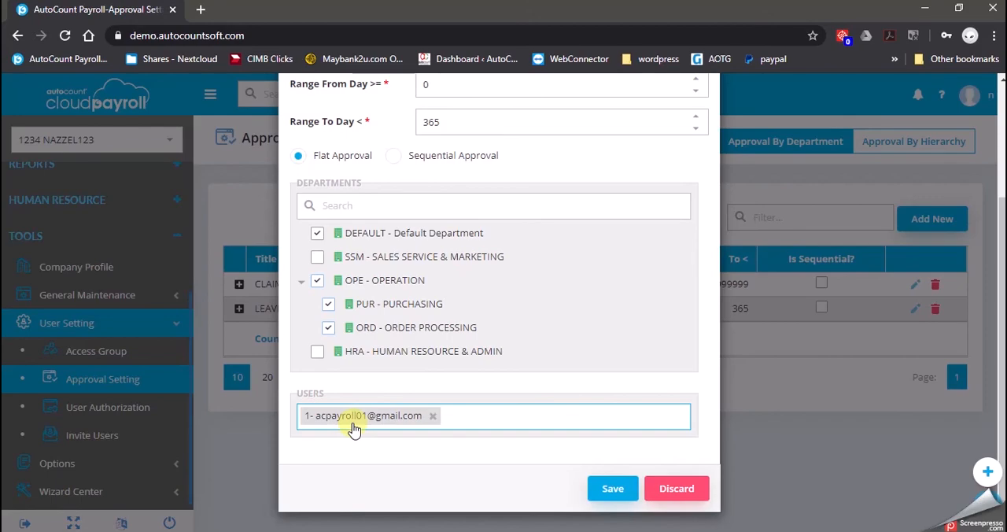
click(613, 489)
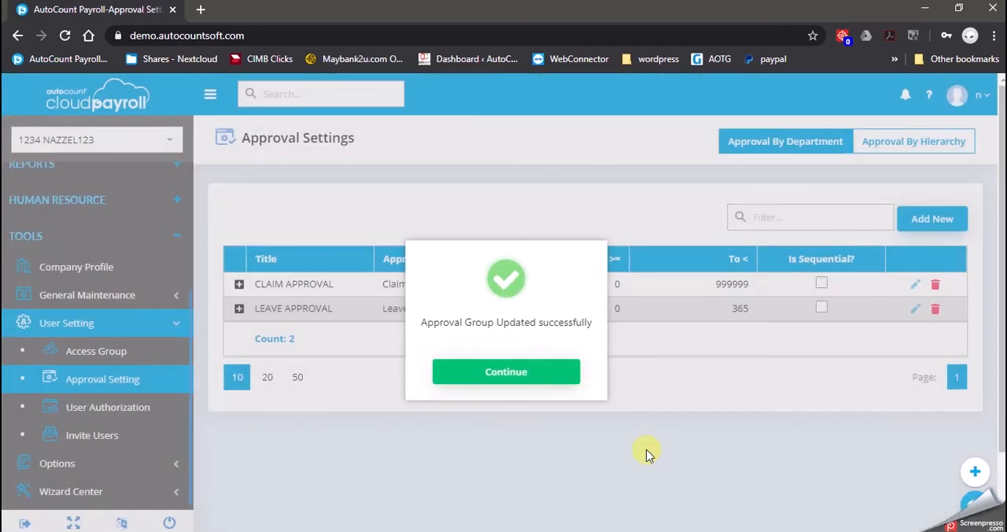
click(501, 371)
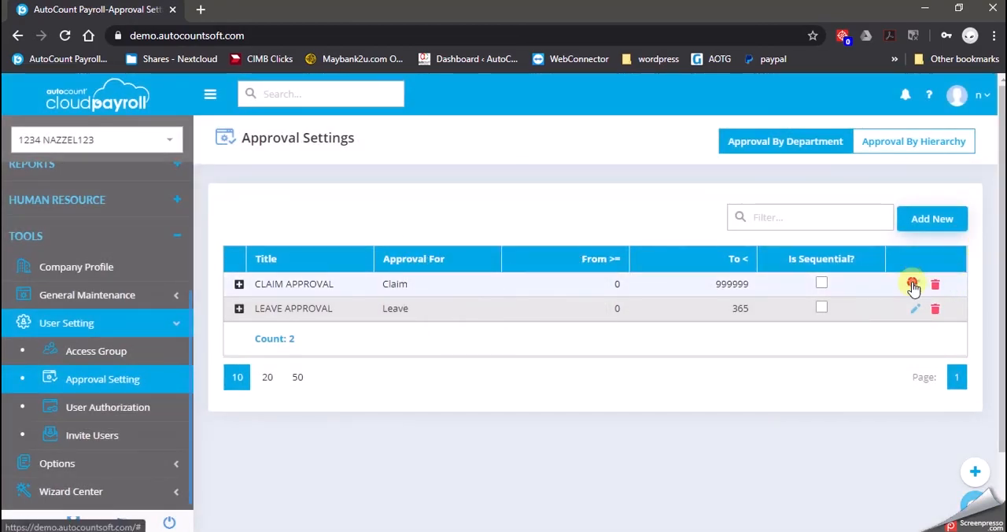
Open the CLAIM APPROVAL group for editing, keep Flat Approval and remove the second approving user.
click(914, 284)
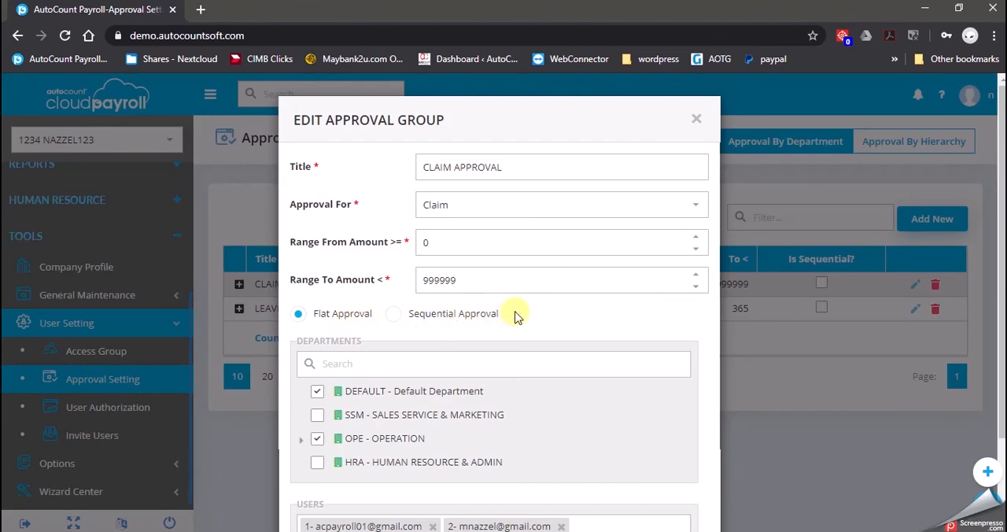
scroll(425, 363, down, 1)
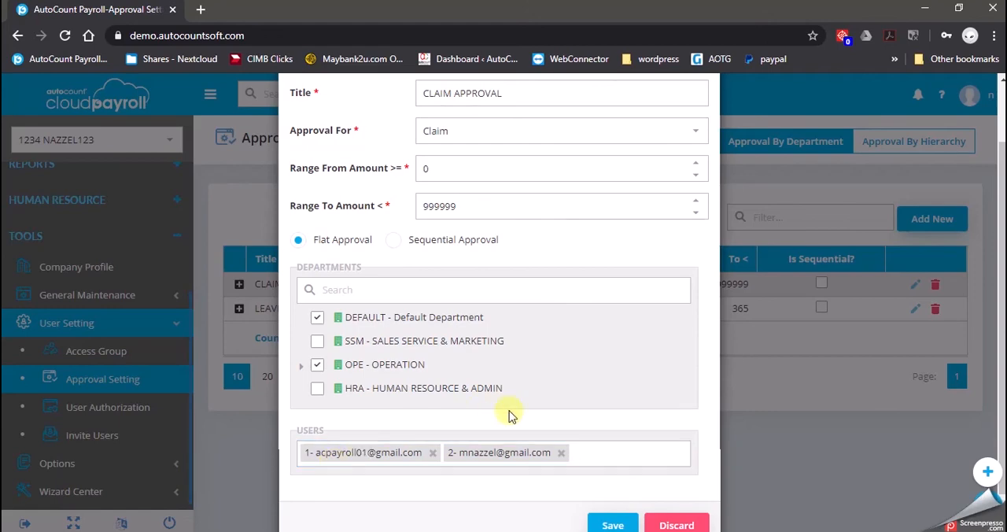
click(393, 240)
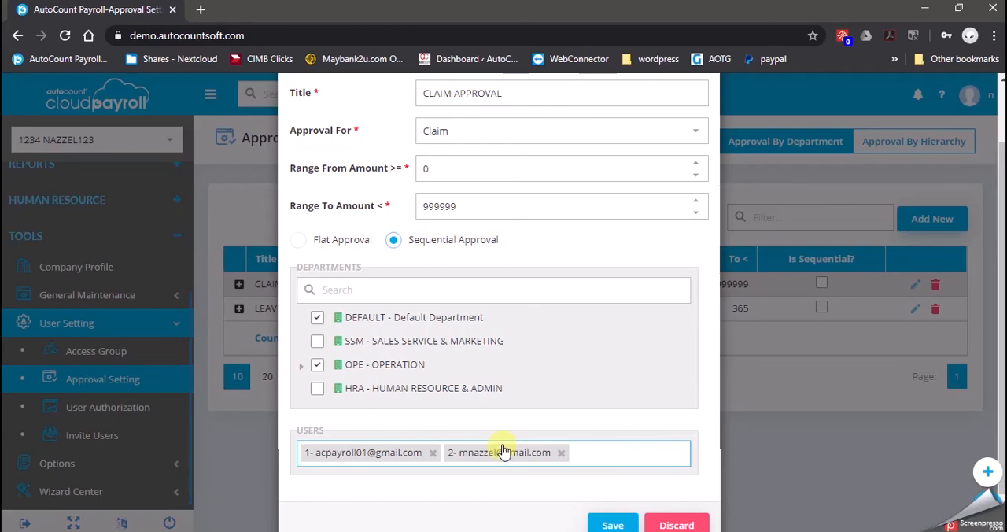
click(337, 241)
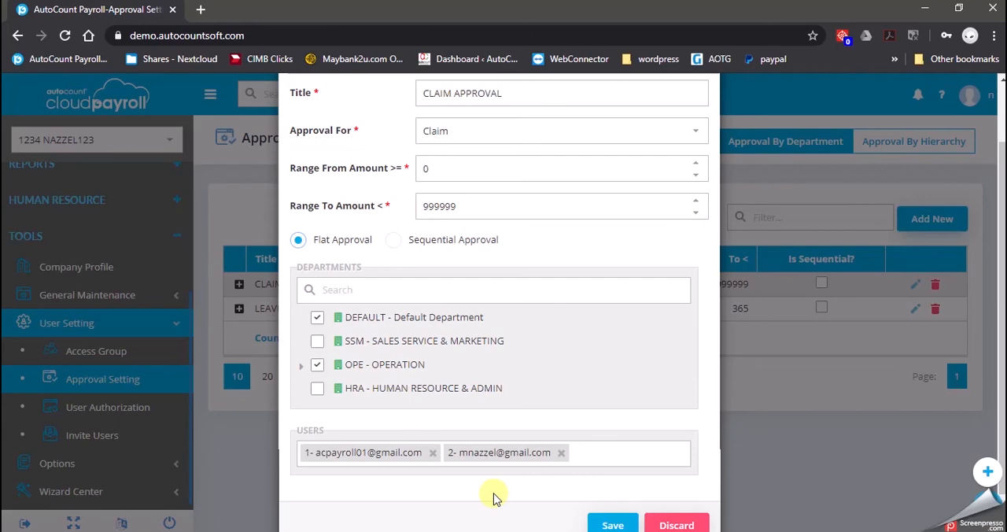
click(563, 454)
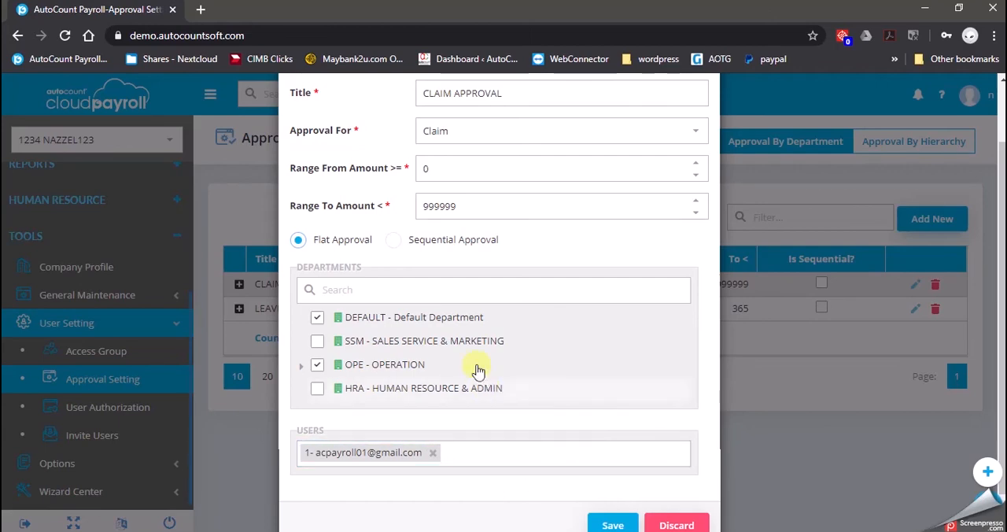
Adjust the CLAIM APPROVAL selection of OPE - OPERATION, PUR - PURCHASING and ORD - ORDER PROCESSING, and save the group.
scroll(440, 389, up, 2)
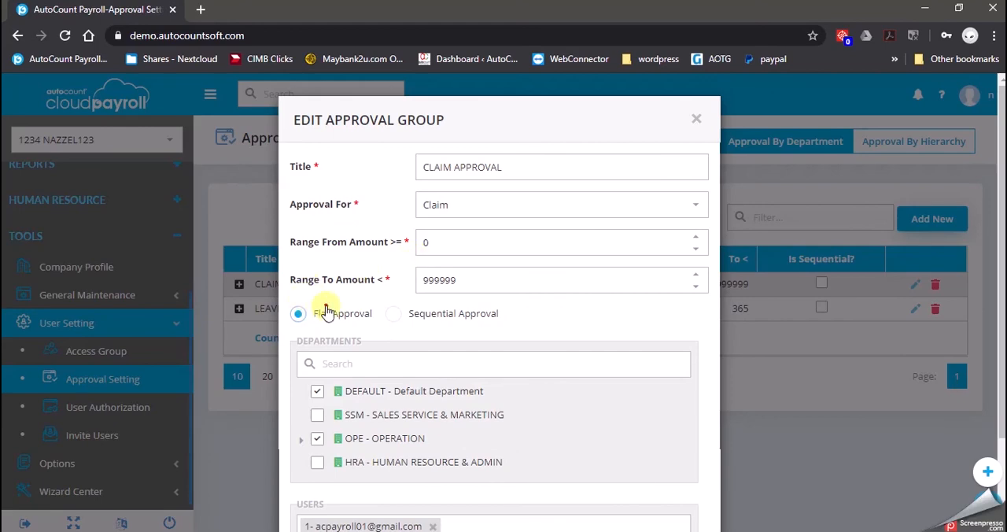
scroll(325, 314, down, 2)
click(300, 369)
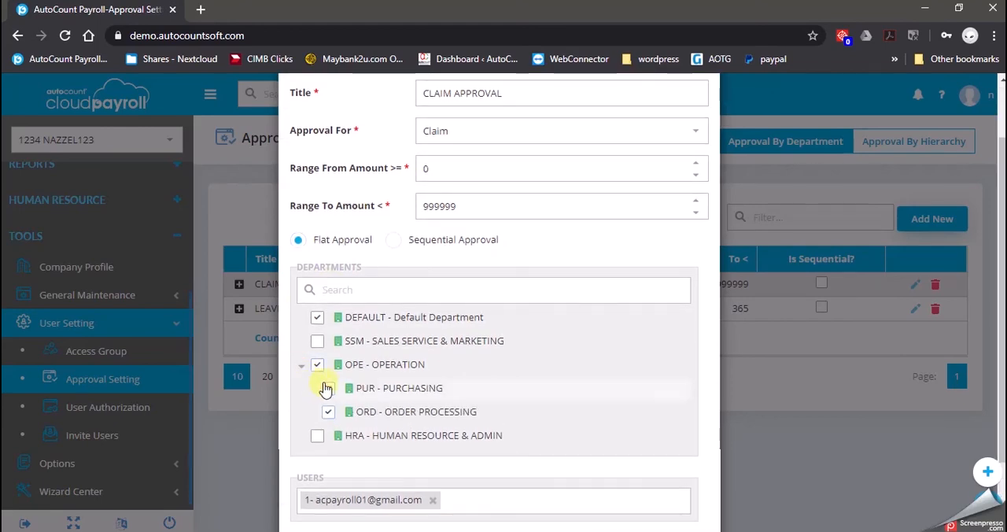
click(328, 411)
click(328, 387)
click(318, 368)
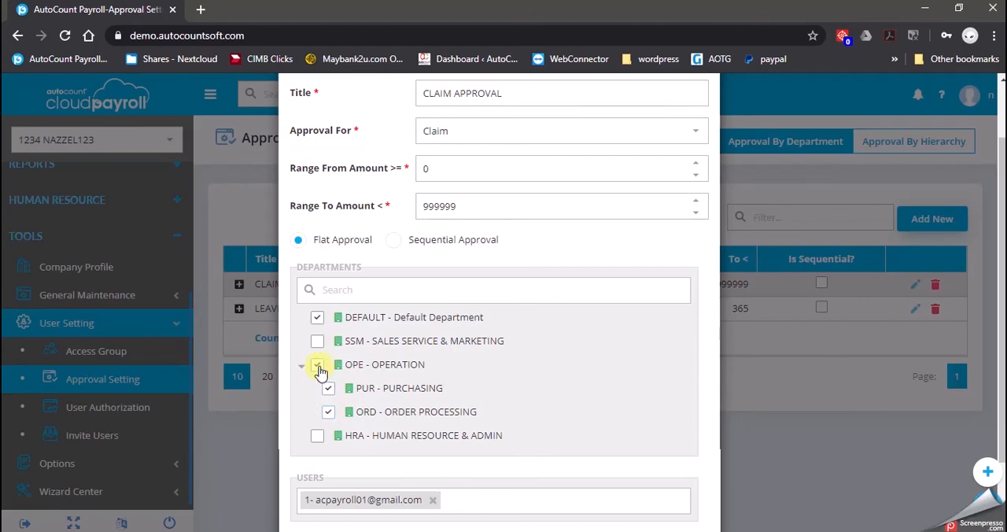
scroll(472, 393, down, 2)
click(613, 492)
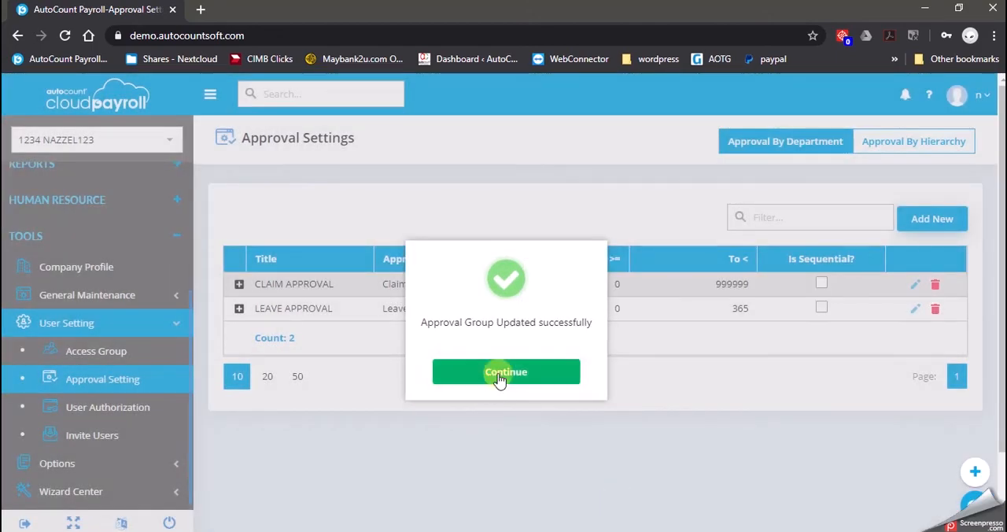
click(500, 376)
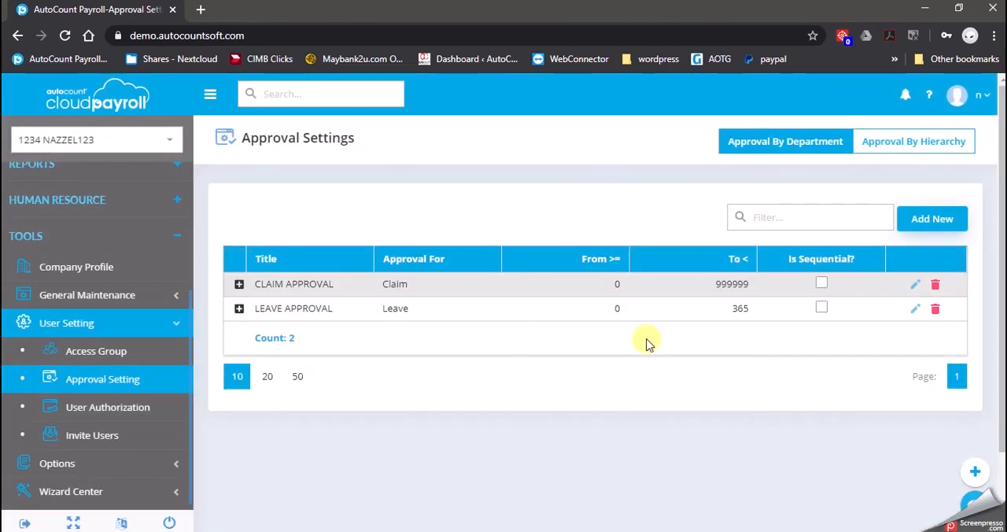